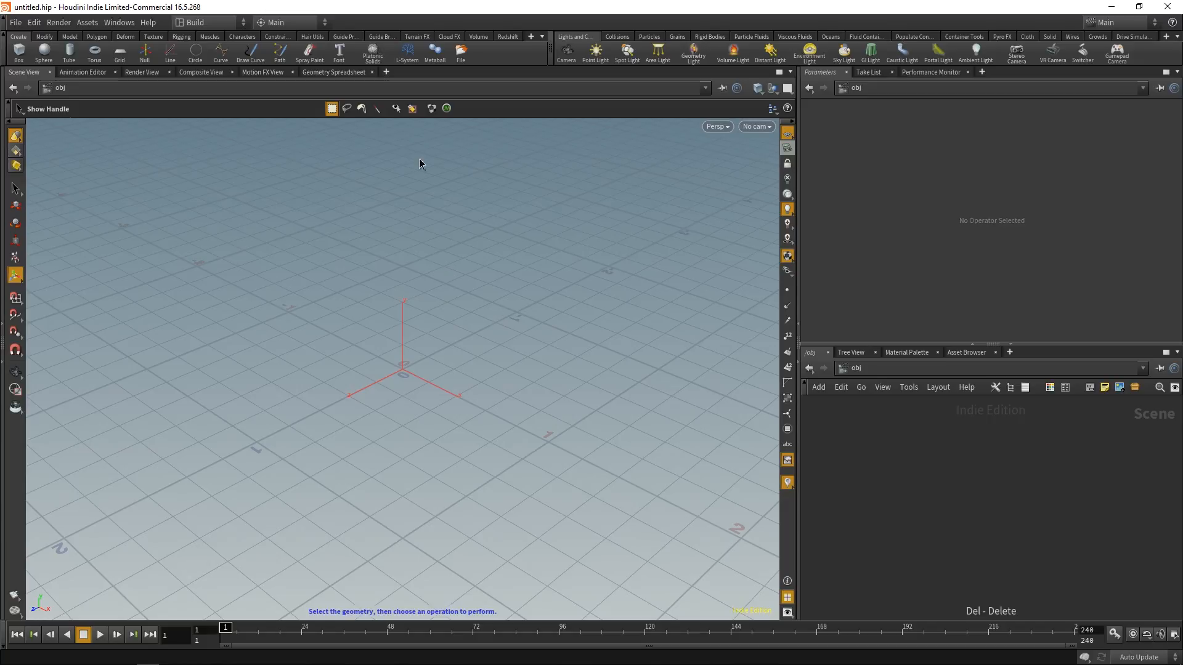
left_click(1111, 7)
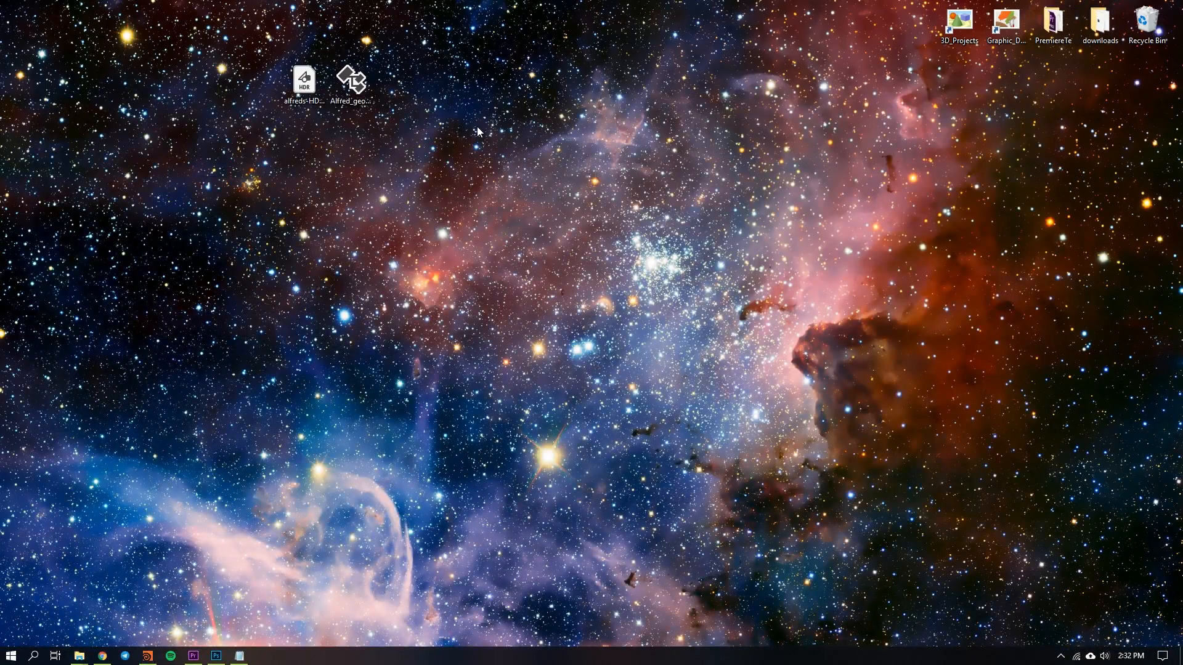
right_click(454, 159)
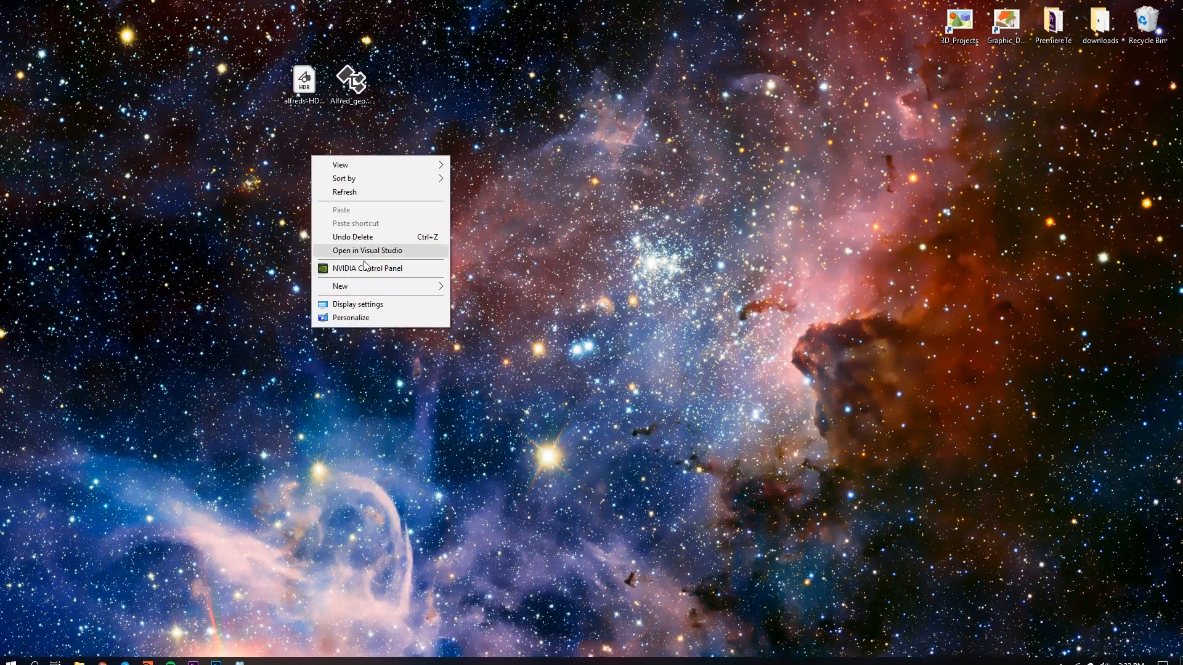
mouse_move(360, 284)
left_click(466, 285)
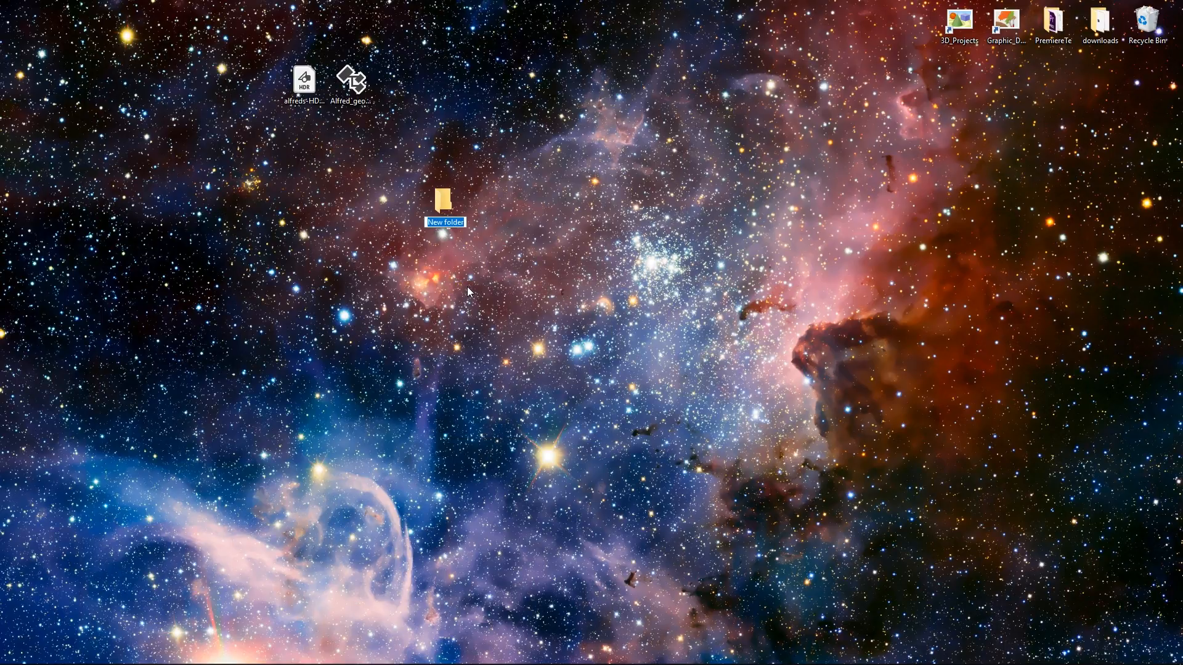
type("alfred_proj")
key("Return")
key("Return")
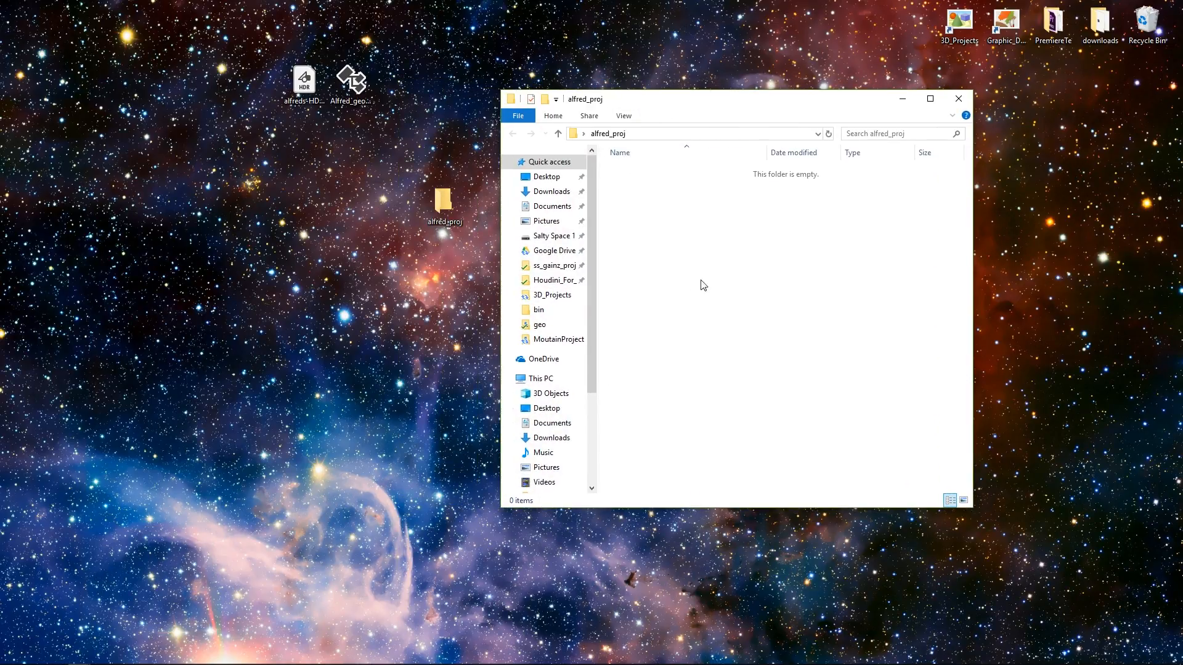
left_click(959, 99)
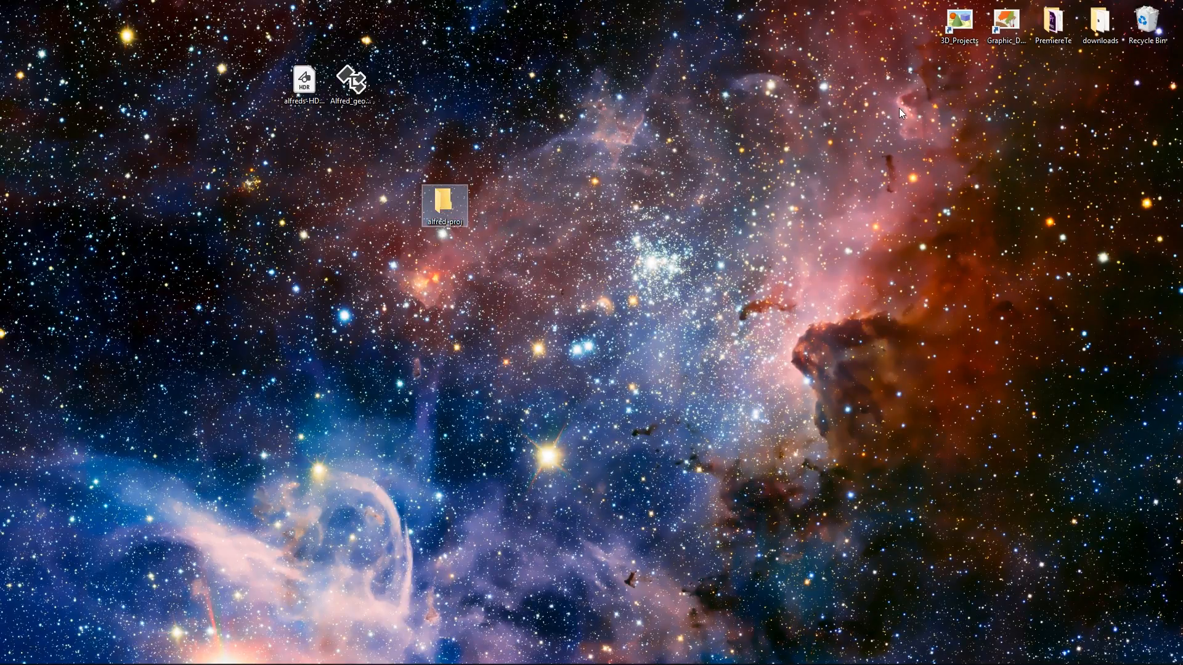
key("Delete")
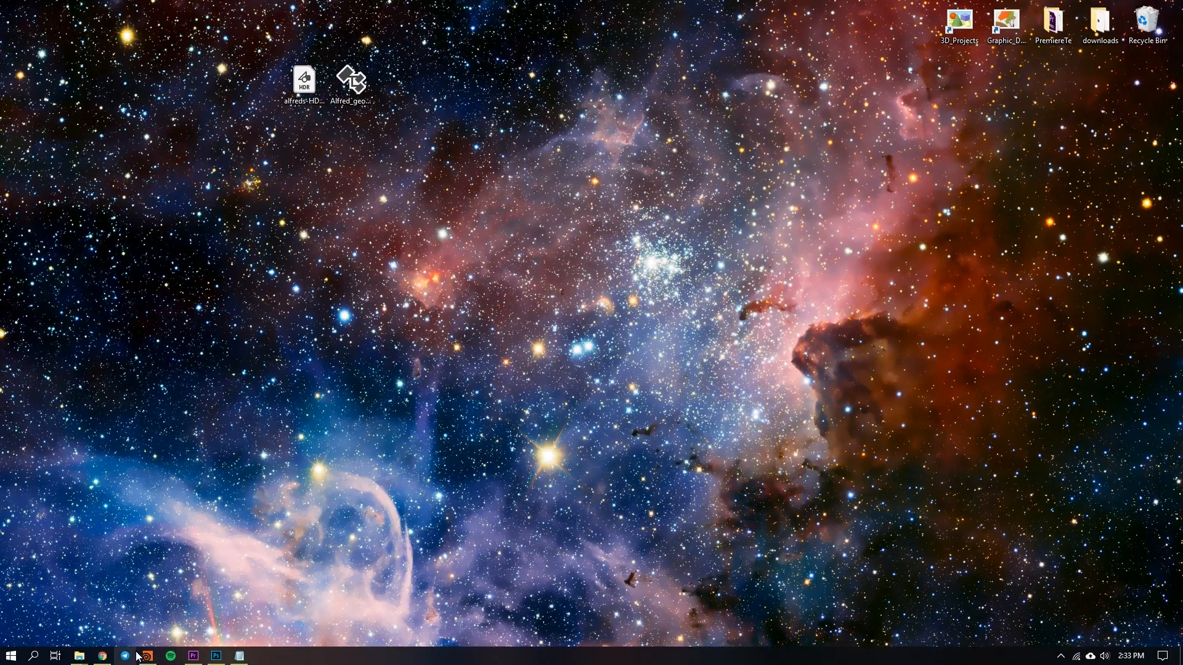
Step: Switch to Houdini and start a new project named AlfredProject
left_click(145, 656)
left_click(17, 23)
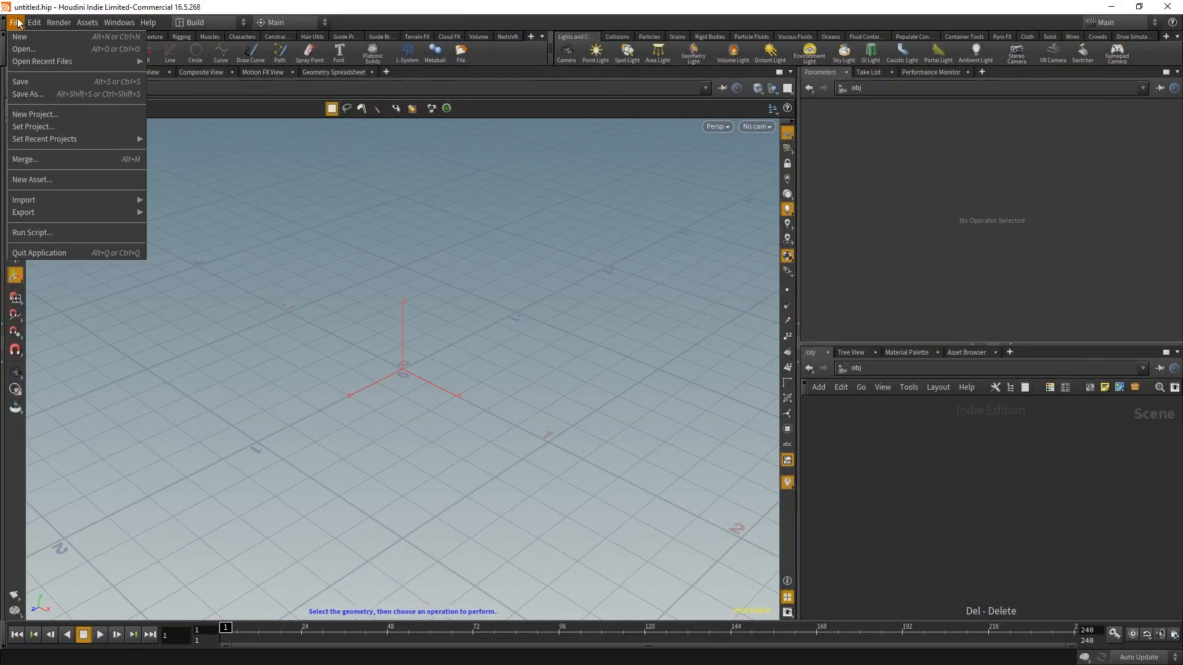
left_click(47, 114)
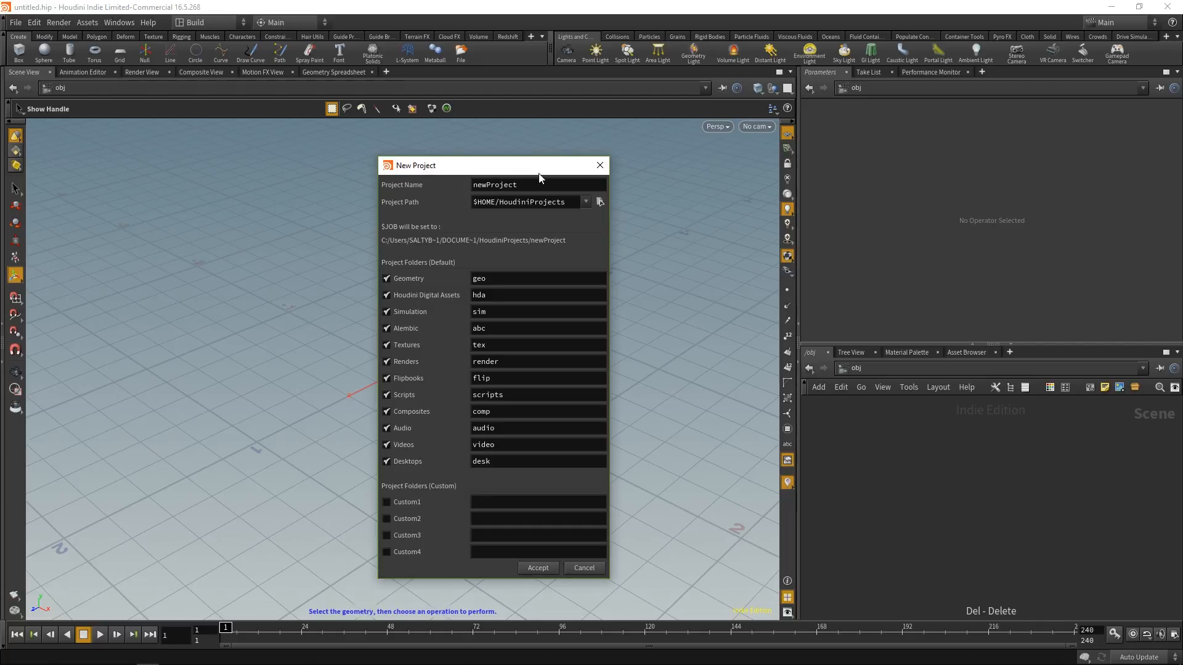
left_click_drag(519, 185, 409, 232)
key("BackSpace")
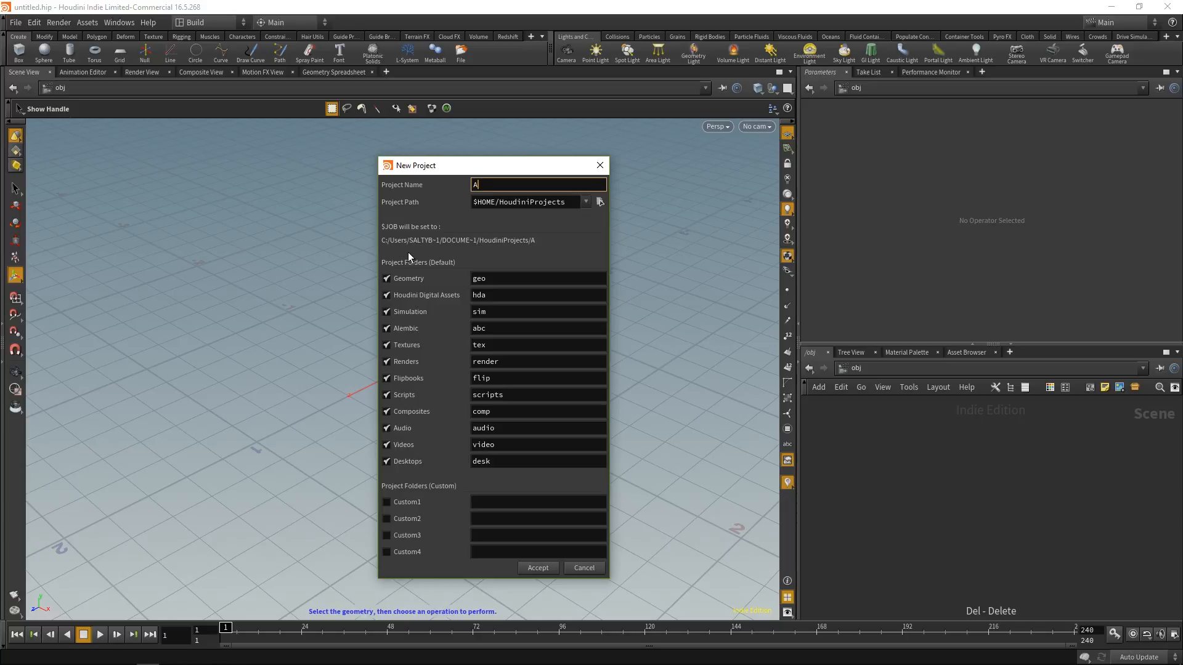
type("AlfredProject")
Step: Set the new project's path to the Desktop folder, copying the folder path from the file browser
left_click_drag(495, 206, 466, 207)
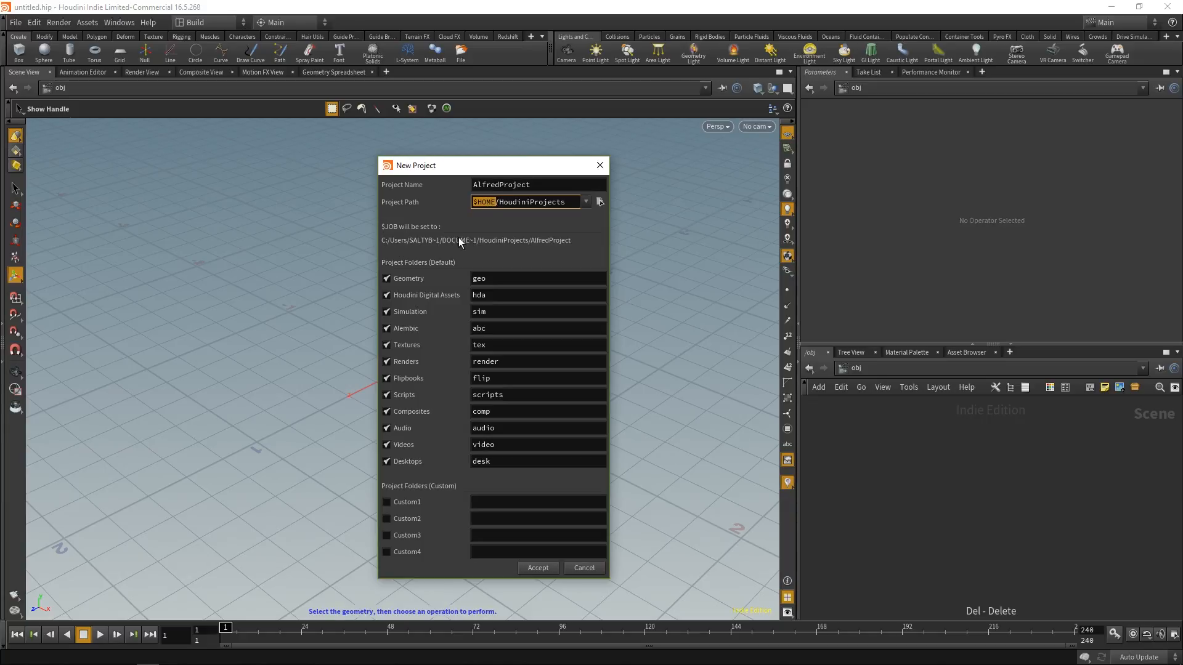
left_click(501, 202)
left_click(600, 201)
left_click_drag(565, 42, 614, 169)
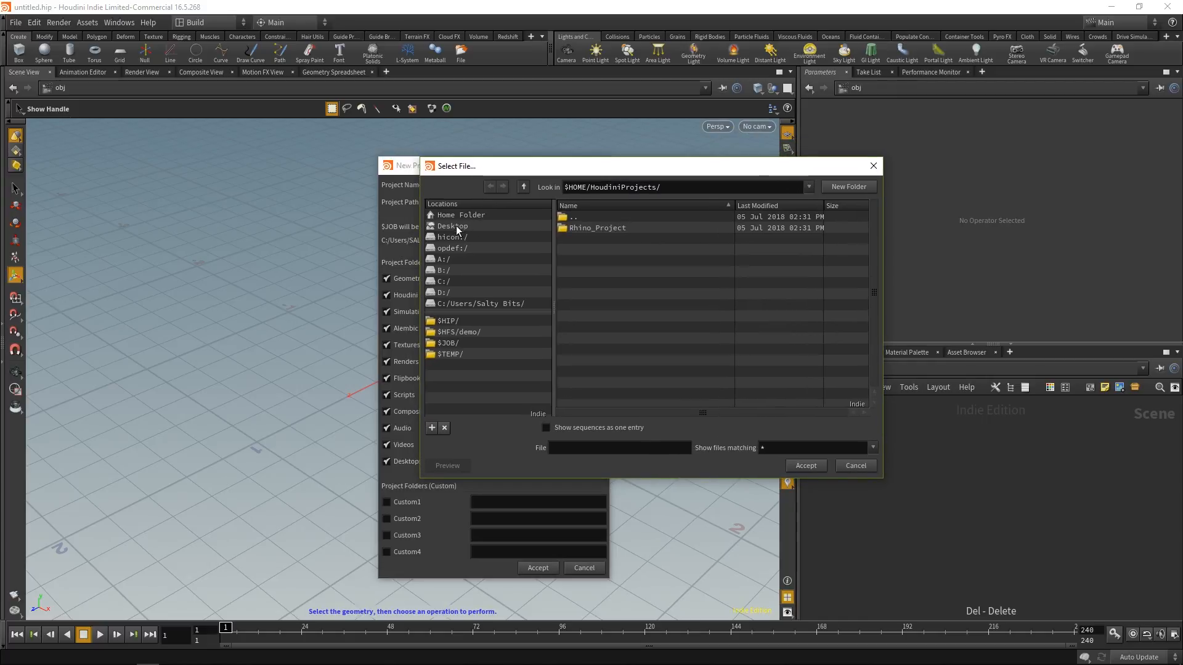
left_click(454, 226)
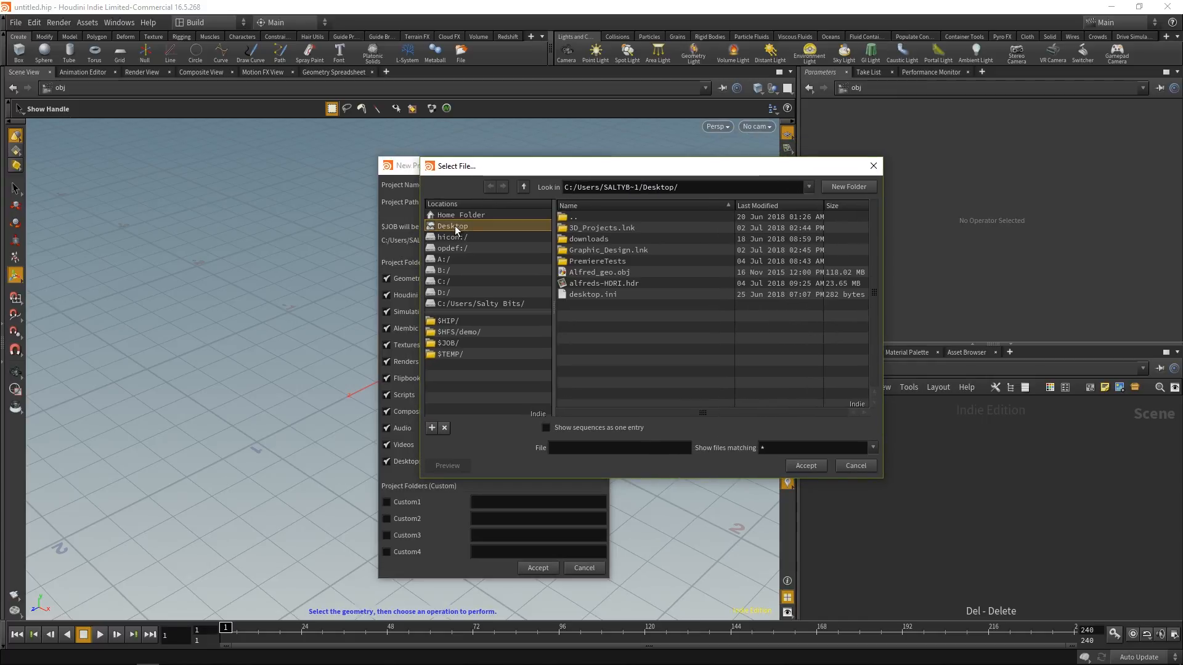
left_click(813, 464)
left_click_drag(704, 184, 563, 186)
key("ctrl+c")
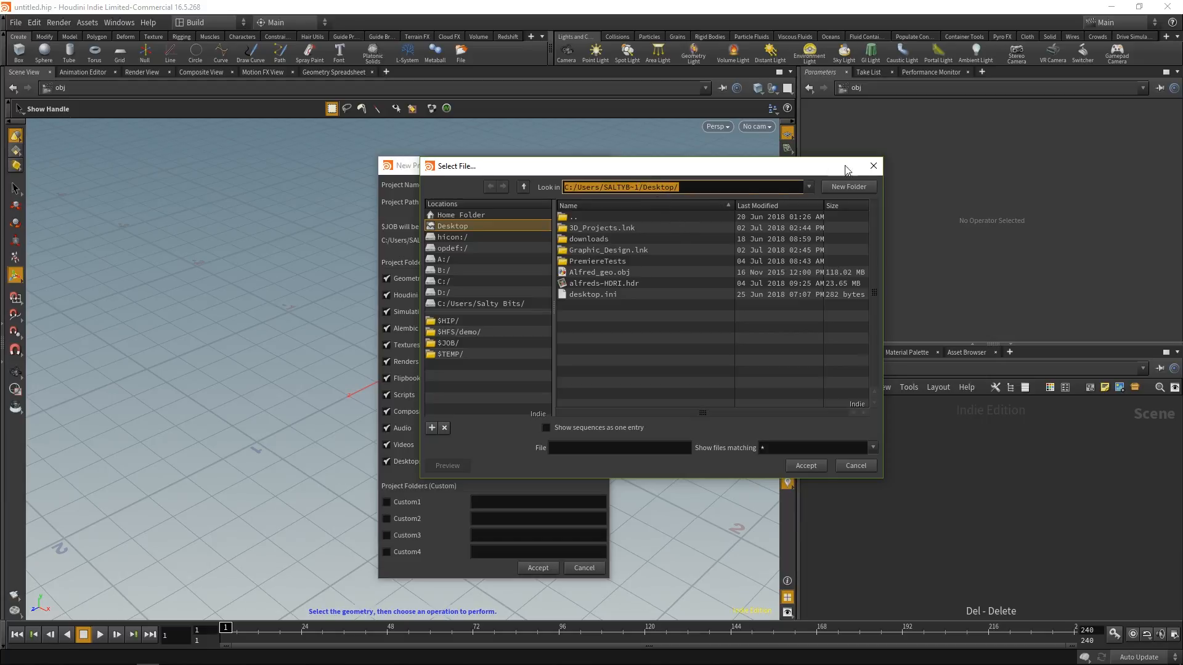
left_click(873, 166)
left_click_drag(568, 202, 454, 206)
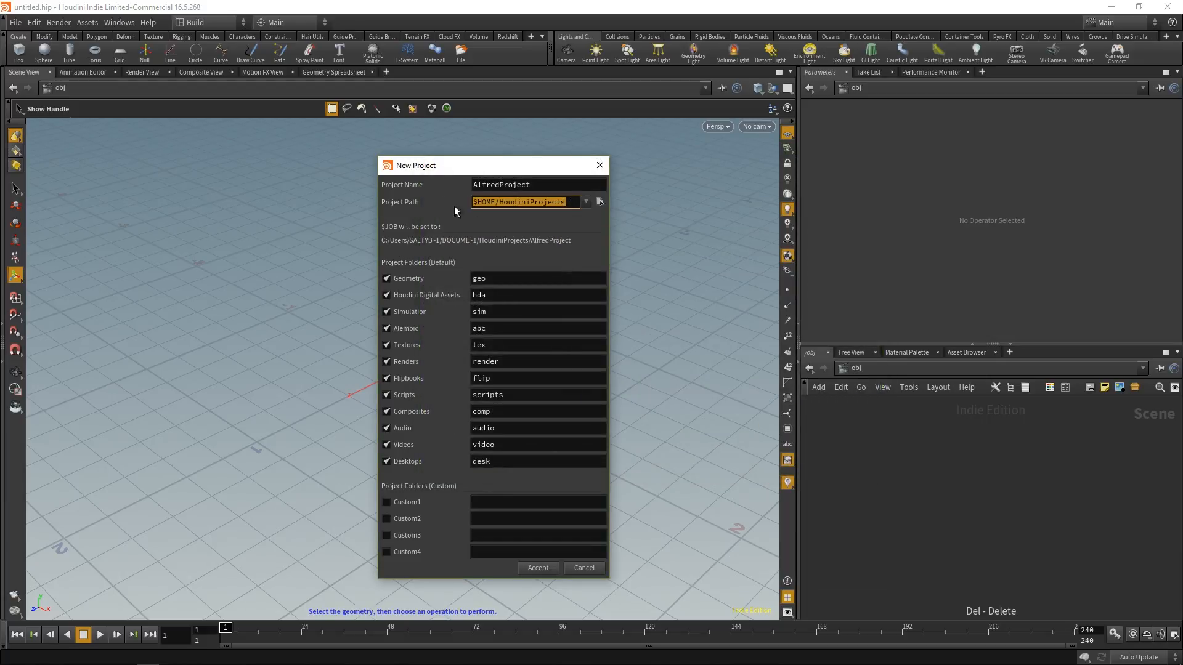
key("ctrl+v")
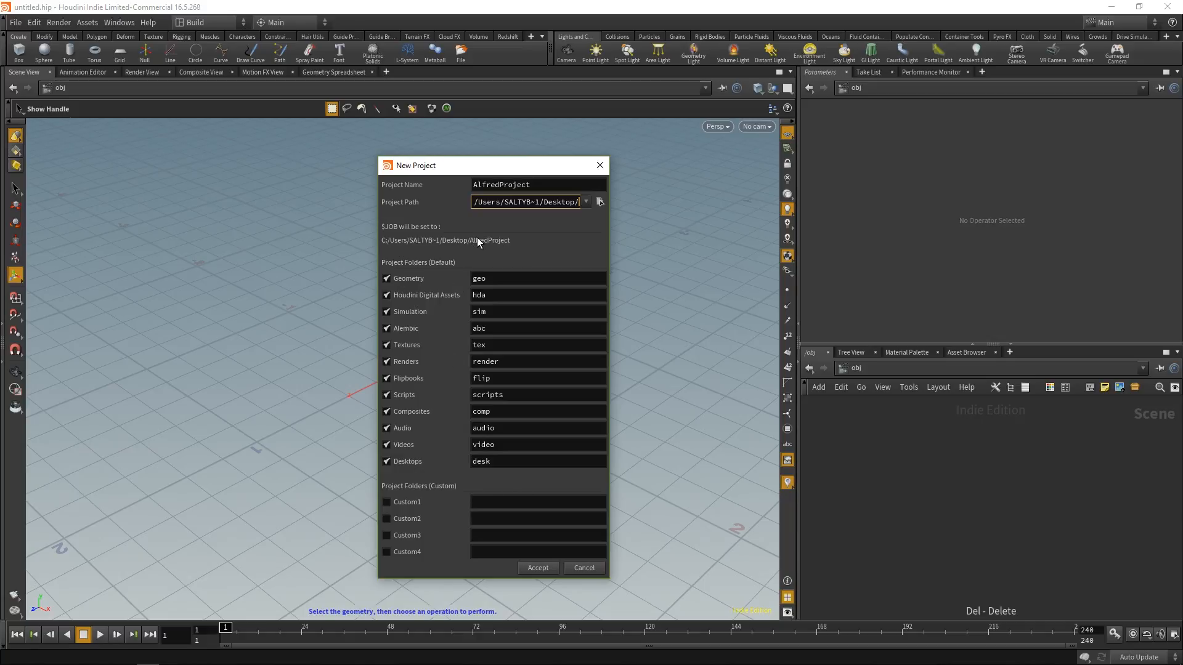
Step: Enable the first custom project folder, name it ref, and create the project
left_click(387, 502)
left_click(521, 502)
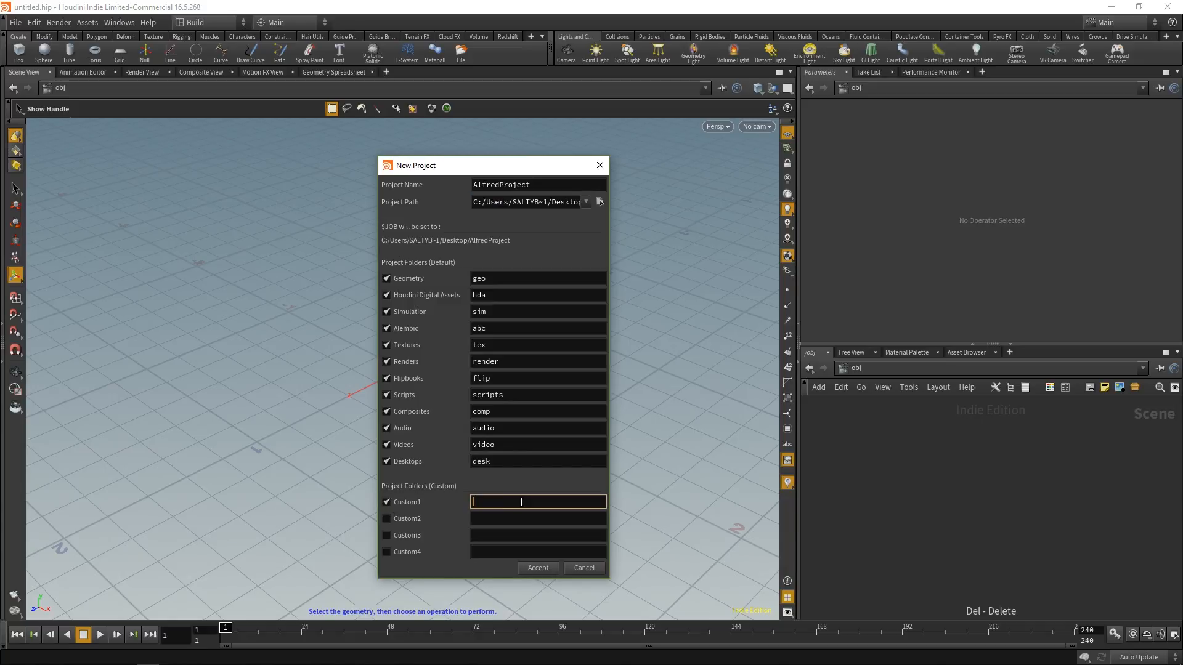
type("ref")
left_click(536, 568)
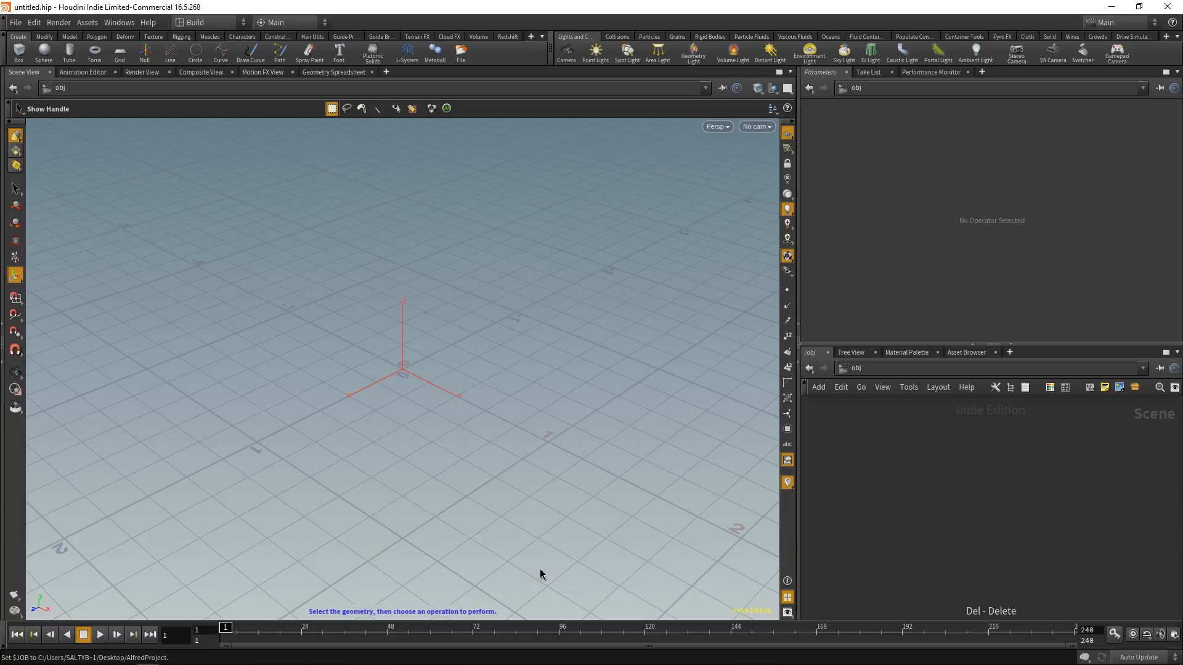
Step: Switch to the desktop, move the AlfredProject folder nearer the two asset files, and open it
left_click(1111, 7)
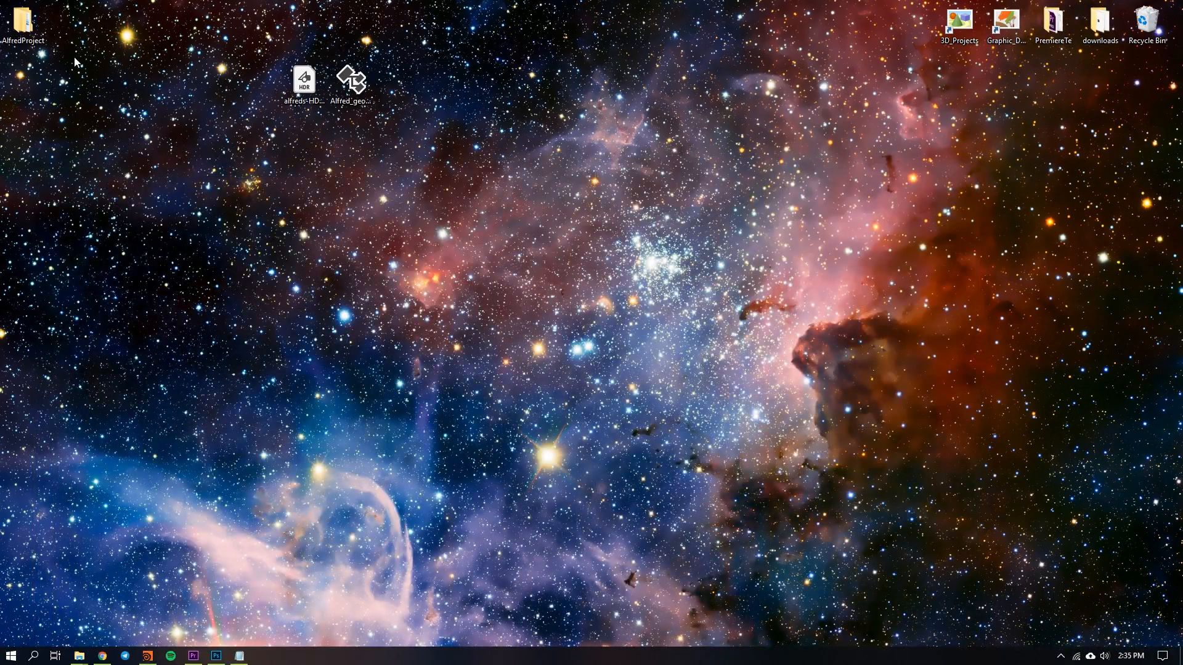
left_click_drag(22, 21, 450, 170)
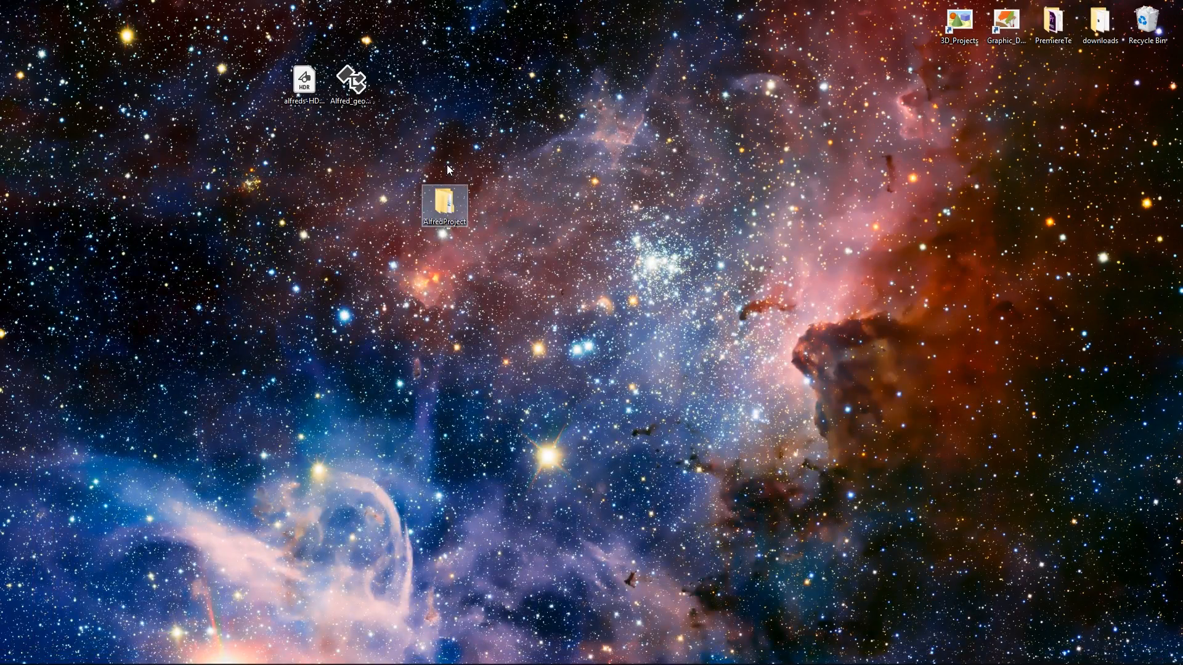
double_click(446, 207)
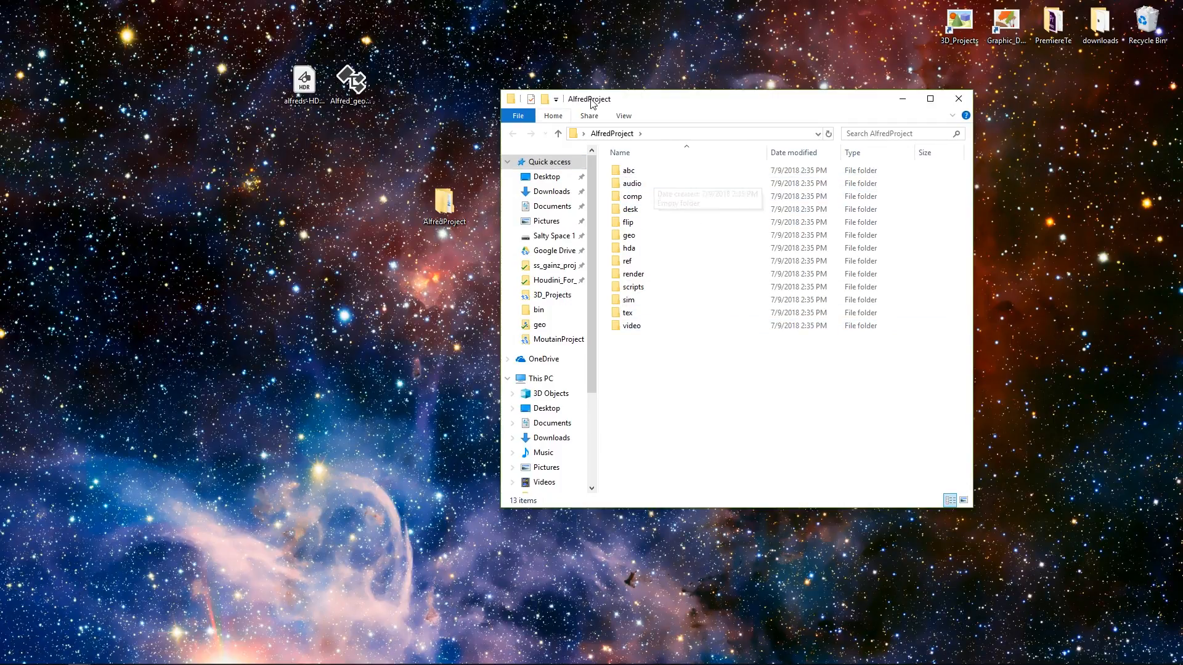
left_click_drag(640, 105, 690, 108)
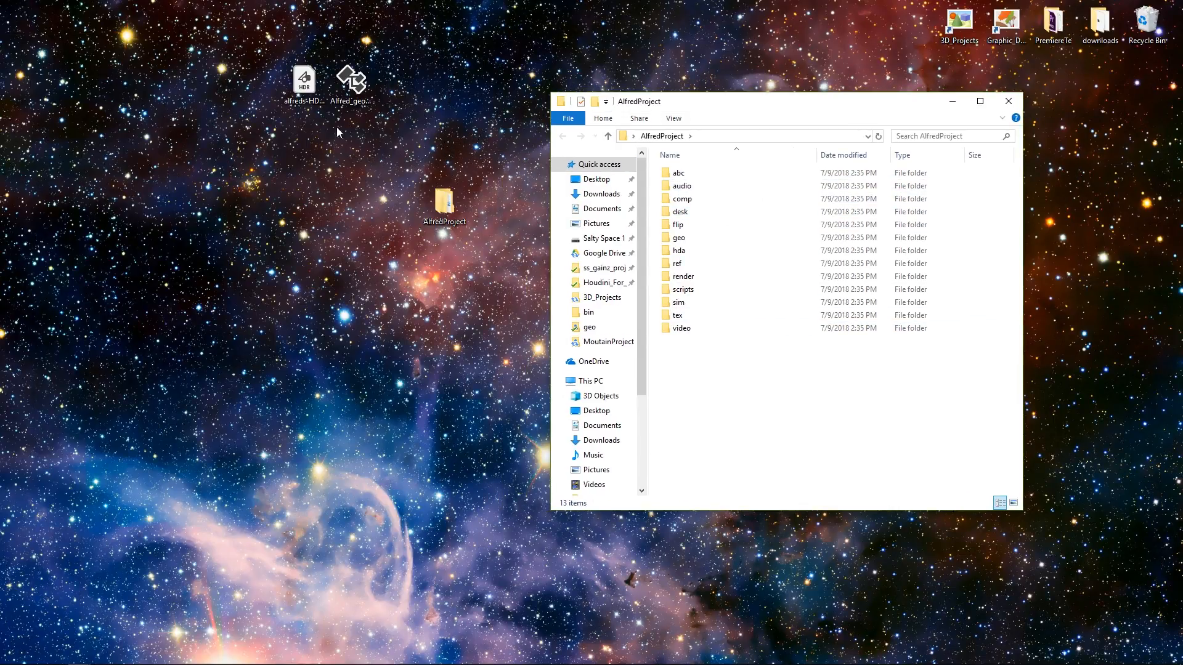
Step: Move Alfred_geo.obj from the desktop into the project's geo folder
left_click(308, 83)
left_click(352, 87)
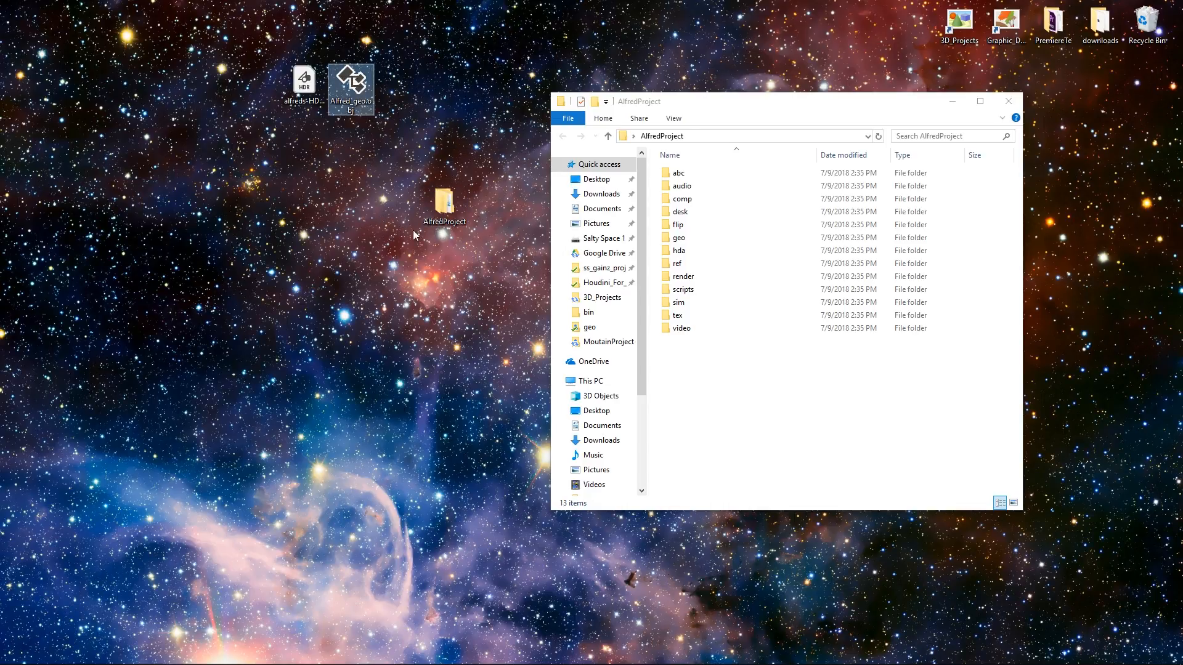
double_click(699, 239)
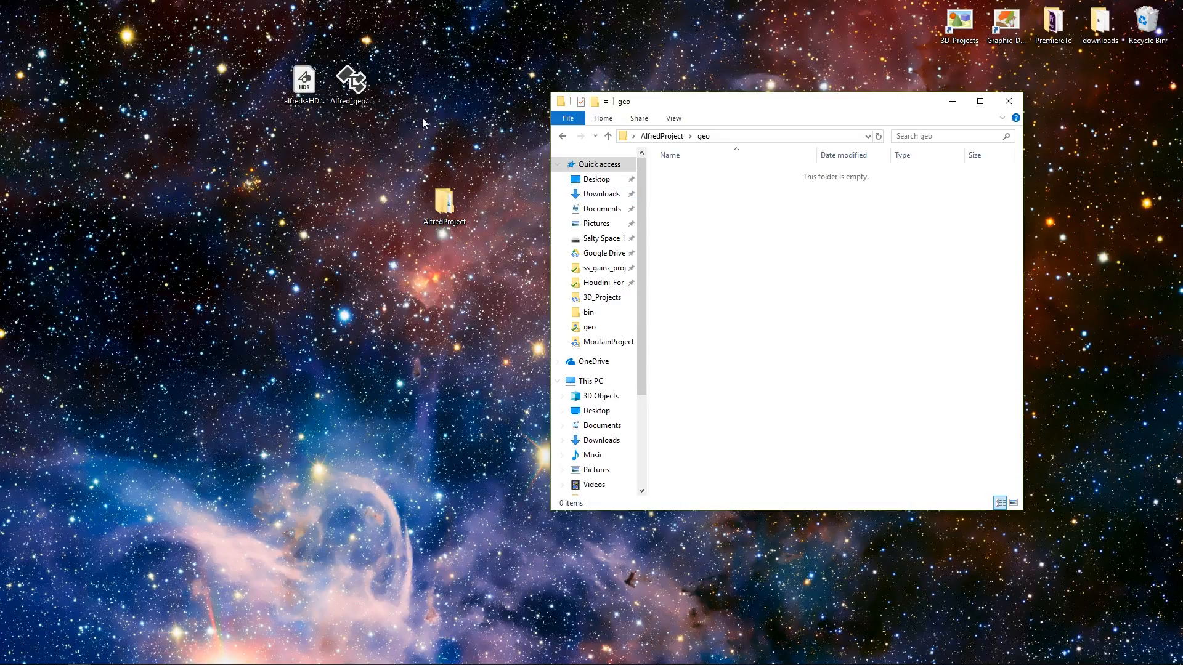
left_click_drag(351, 80, 706, 242)
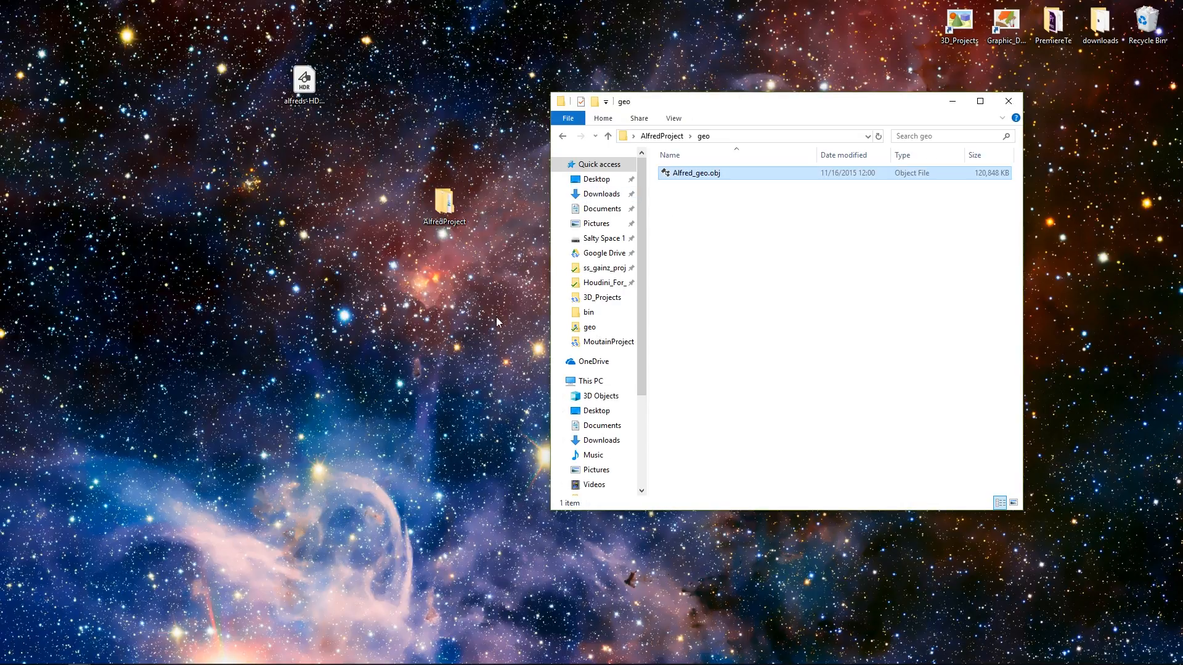
Step: Move alfreds-HDRI.hdr from the desktop into the project's tex folder, and close the folder window
left_click(662, 136)
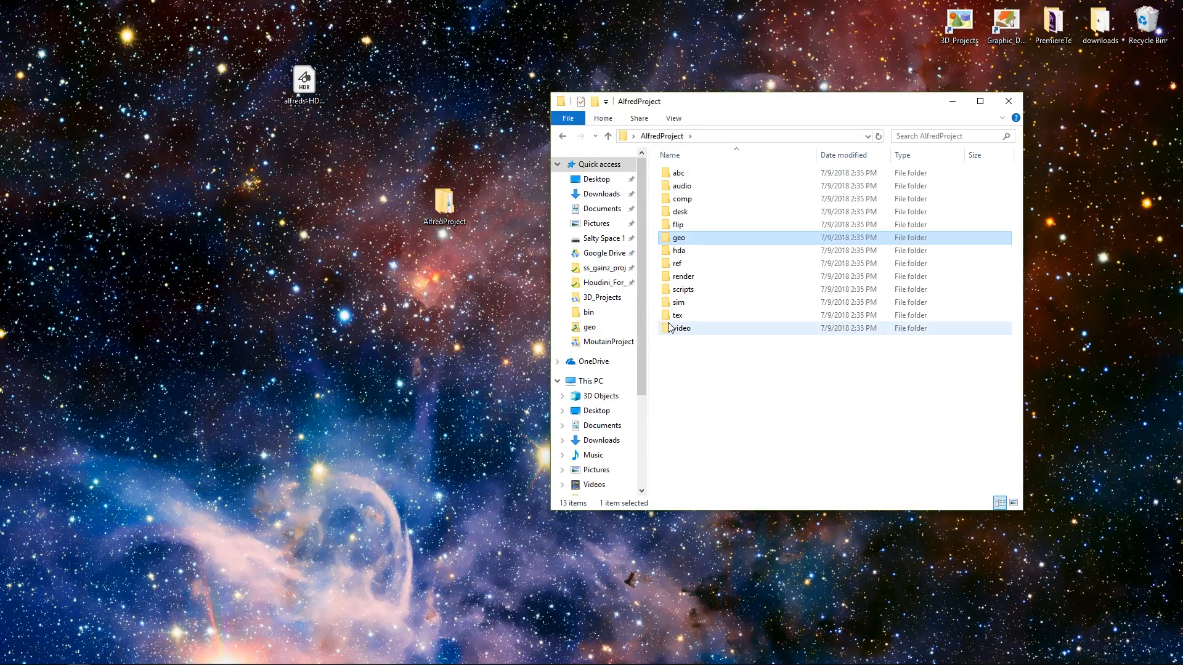
double_click(697, 316)
left_click_drag(314, 93, 715, 246)
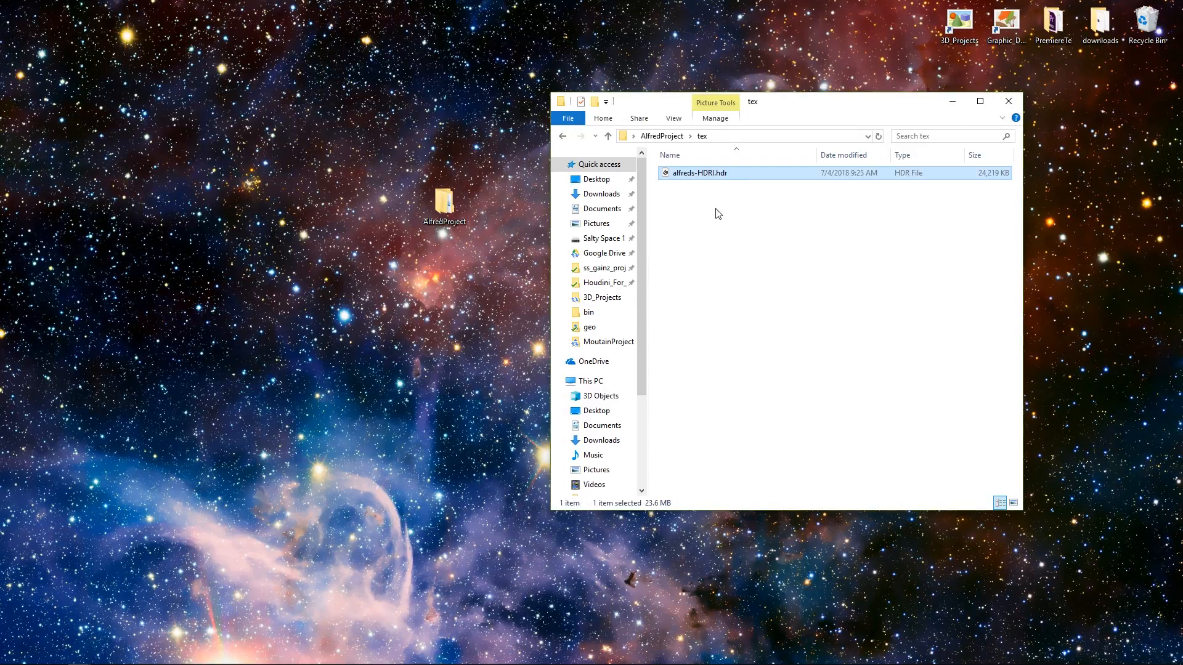
left_click(1008, 101)
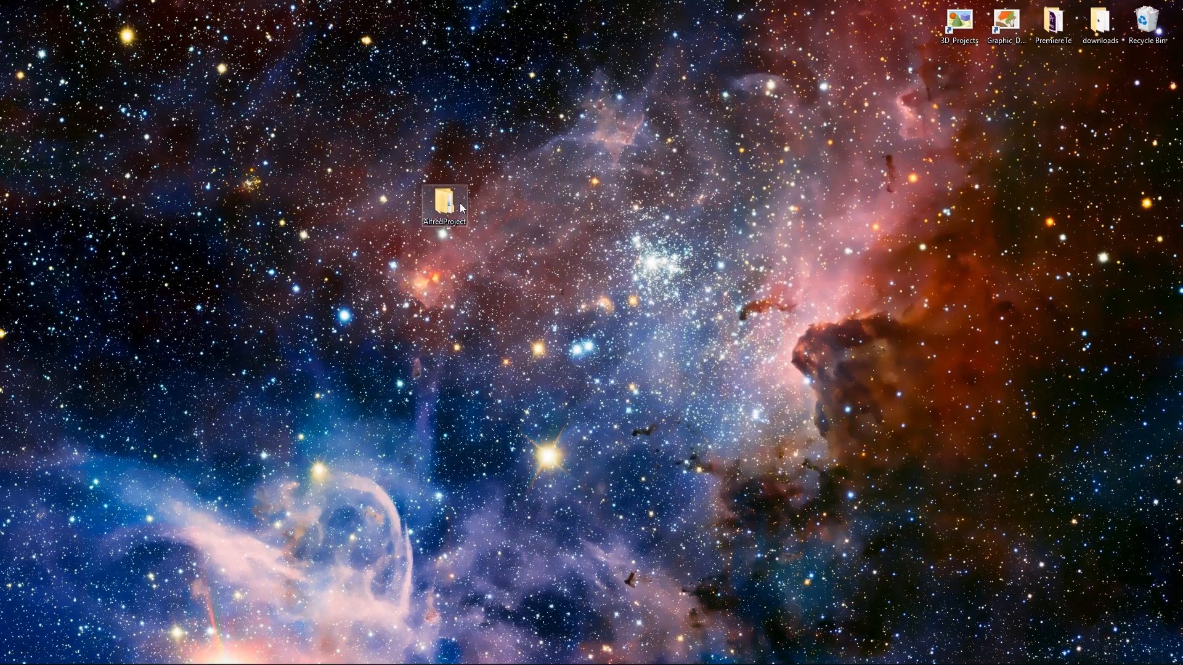
left_click_drag(444, 203, 538, 83)
Step: Switch back to Houdini and save the scene as alfredProject_v001 in the AlfredProject folder
mouse_move(205, 651)
left_click(147, 656)
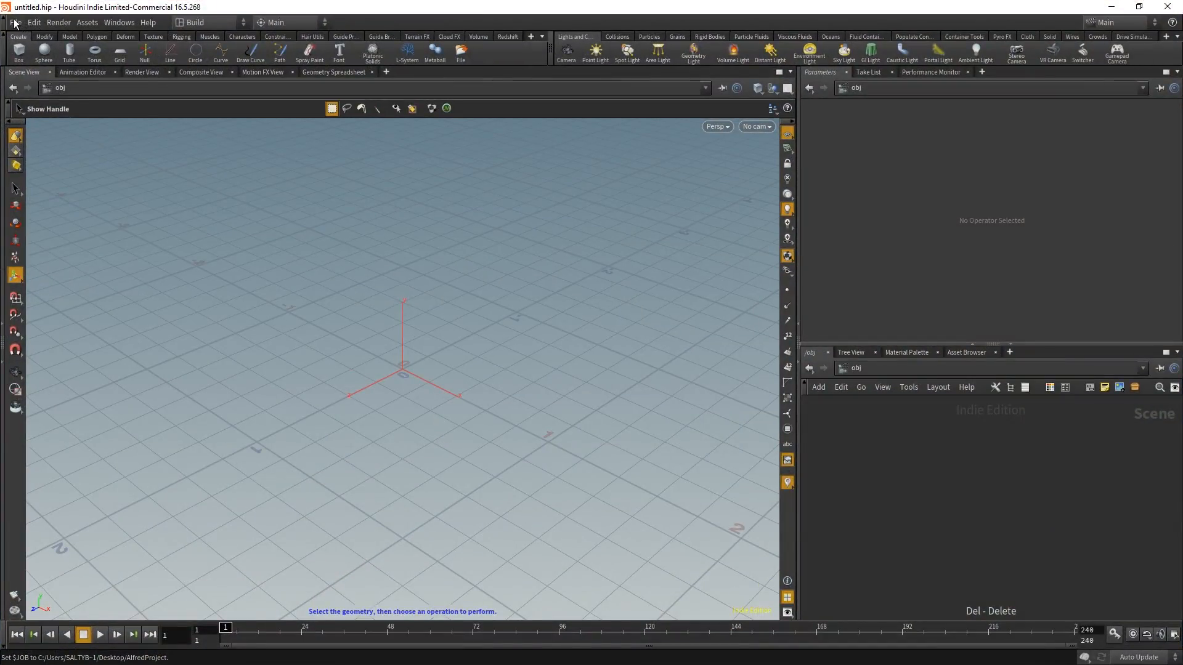
left_click(15, 23)
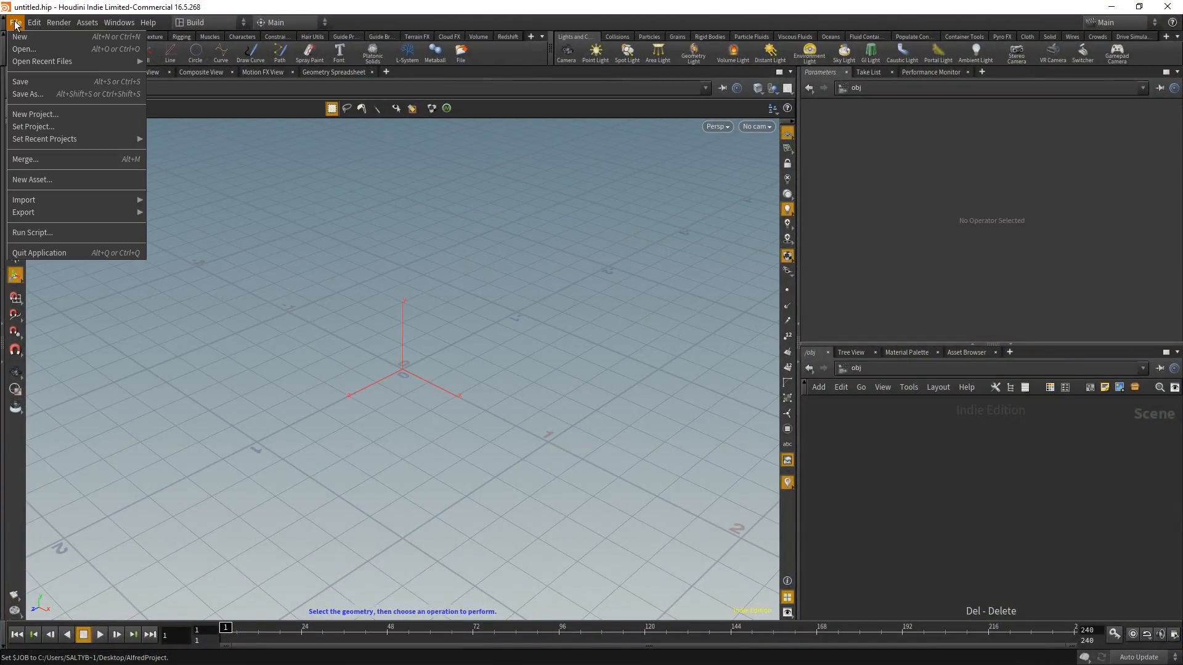
left_click(48, 95)
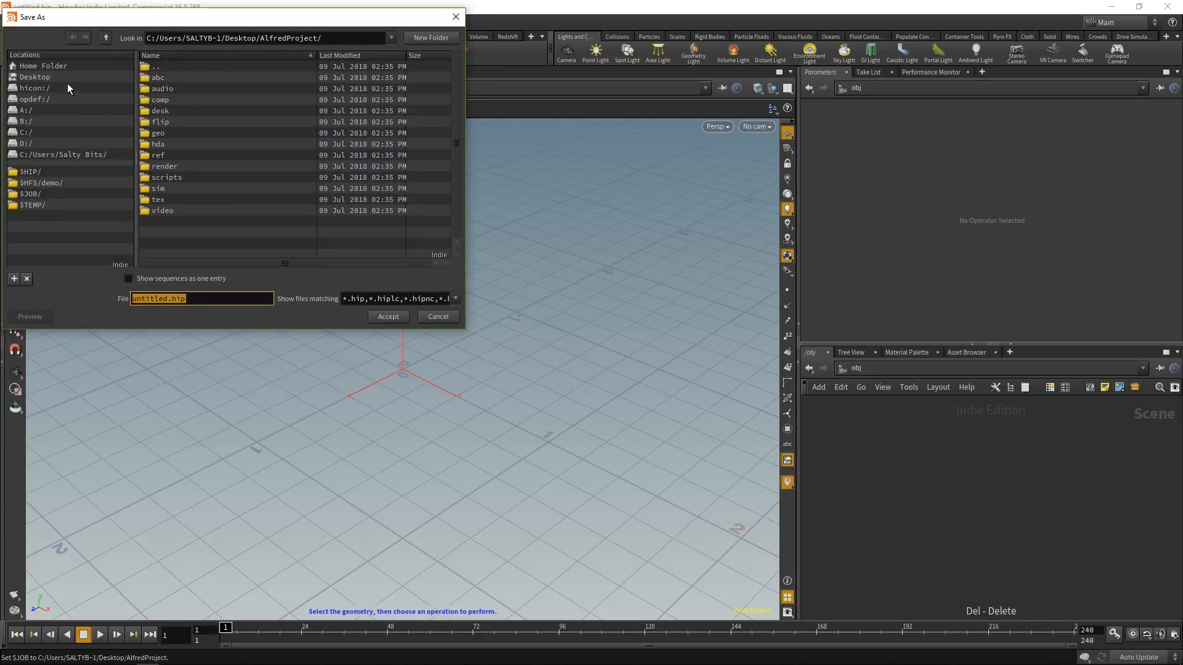
left_click(65, 77)
double_click(187, 87)
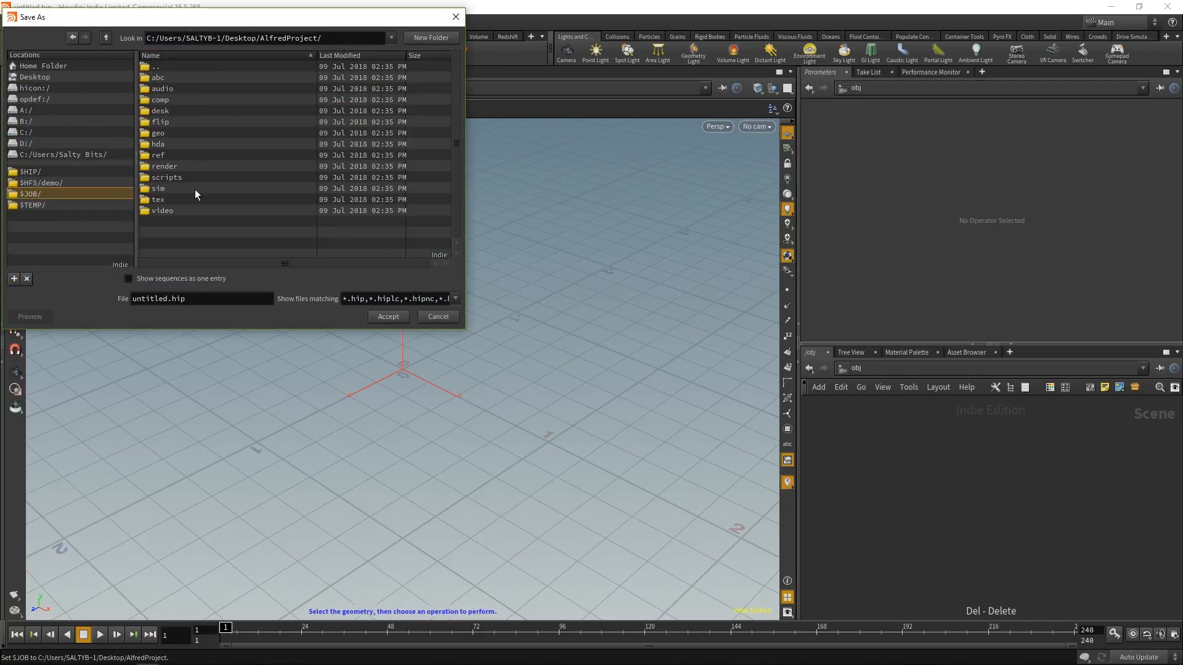
left_click(186, 298)
double_click(186, 298)
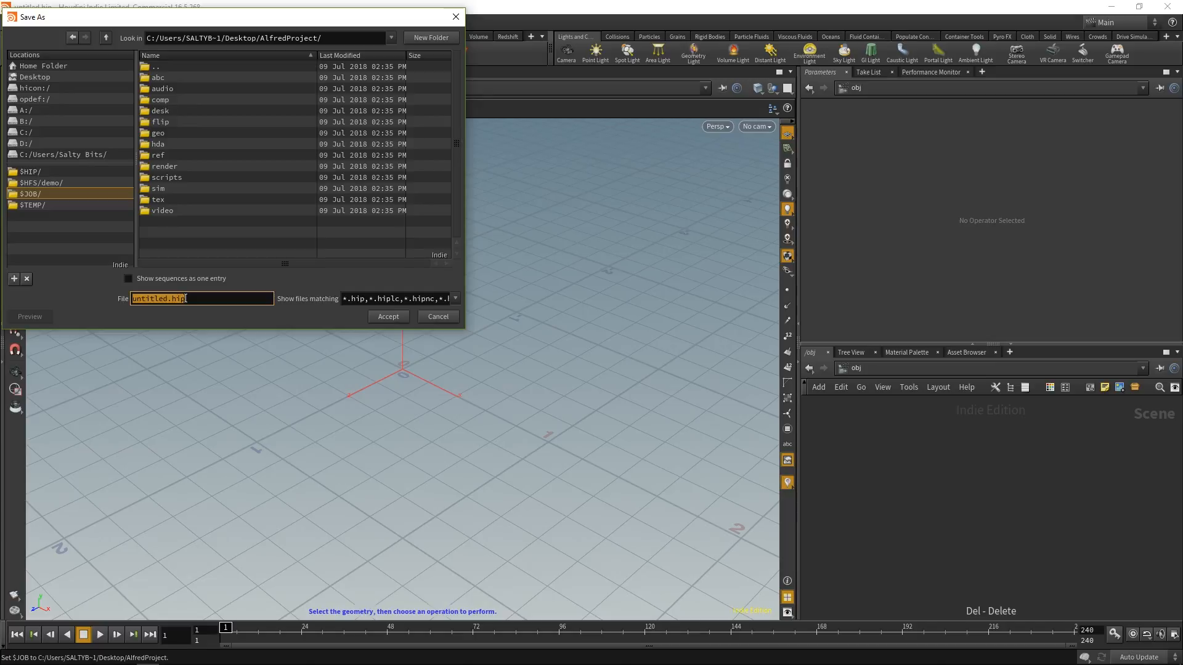
type("alfredProject_v001")
key("Return")
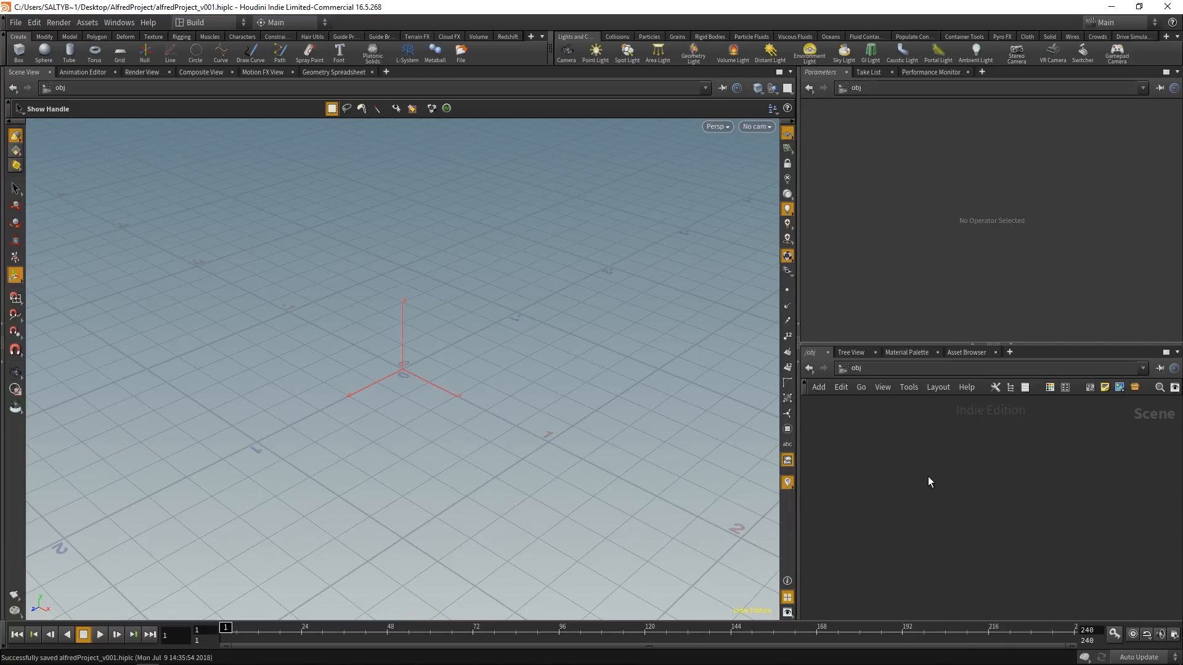
Step: Add a Geometry node to the obj network
key("Tab")
type("geo")
key("Return")
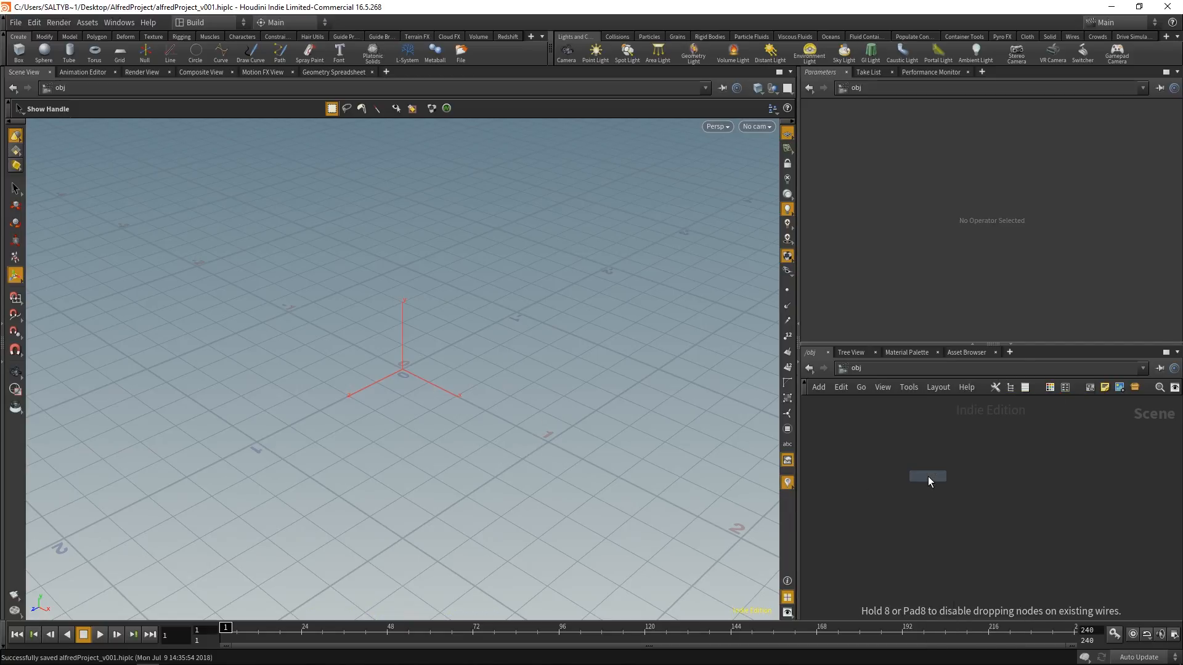
left_click(928, 476)
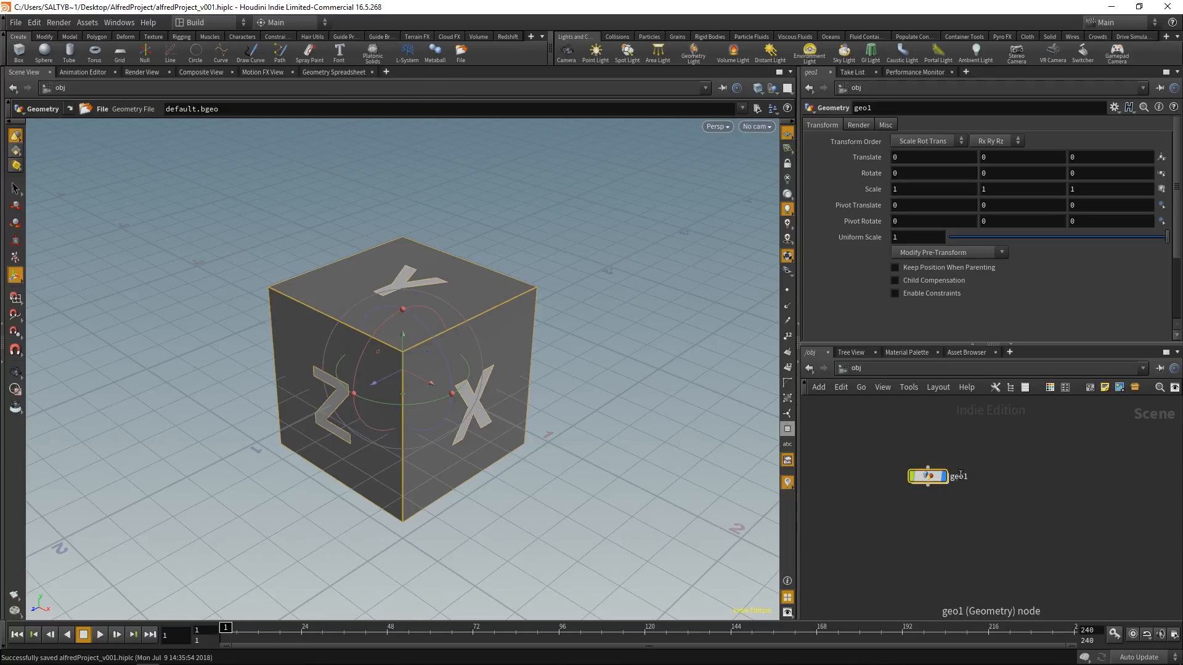
Step: Rename the new Geometry node Alfred_geo and go inside it to reach its file node
double_click(959, 476)
key("BackSpace")
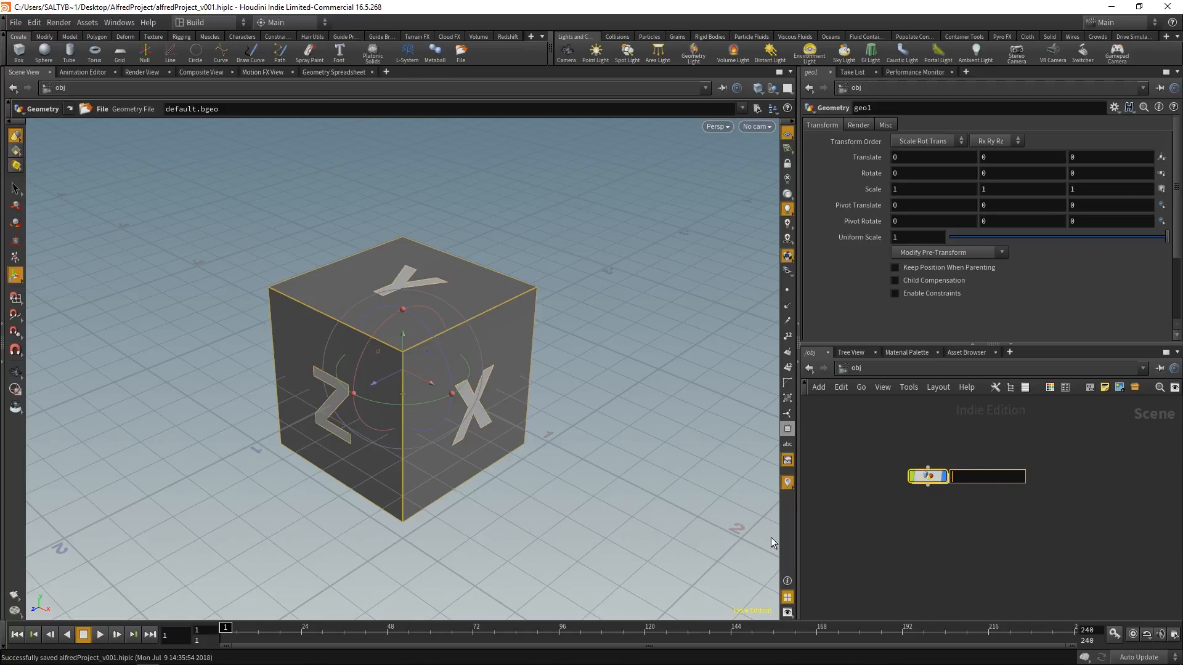
type("Alfred_geo")
key("Return")
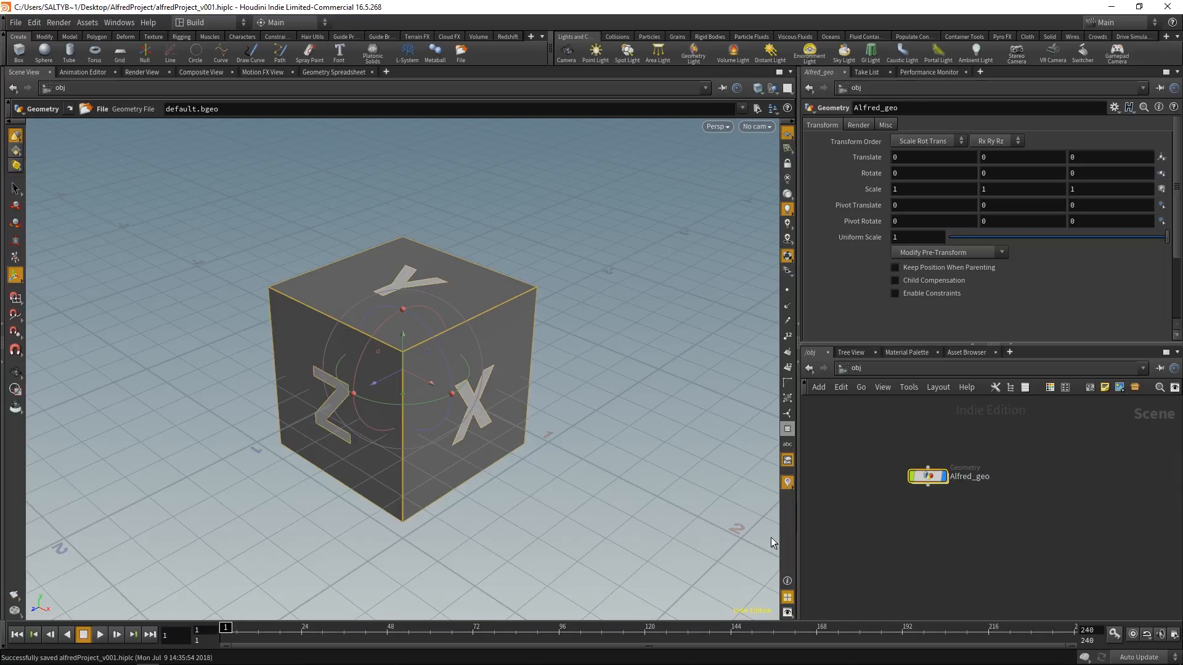
double_click(943, 476)
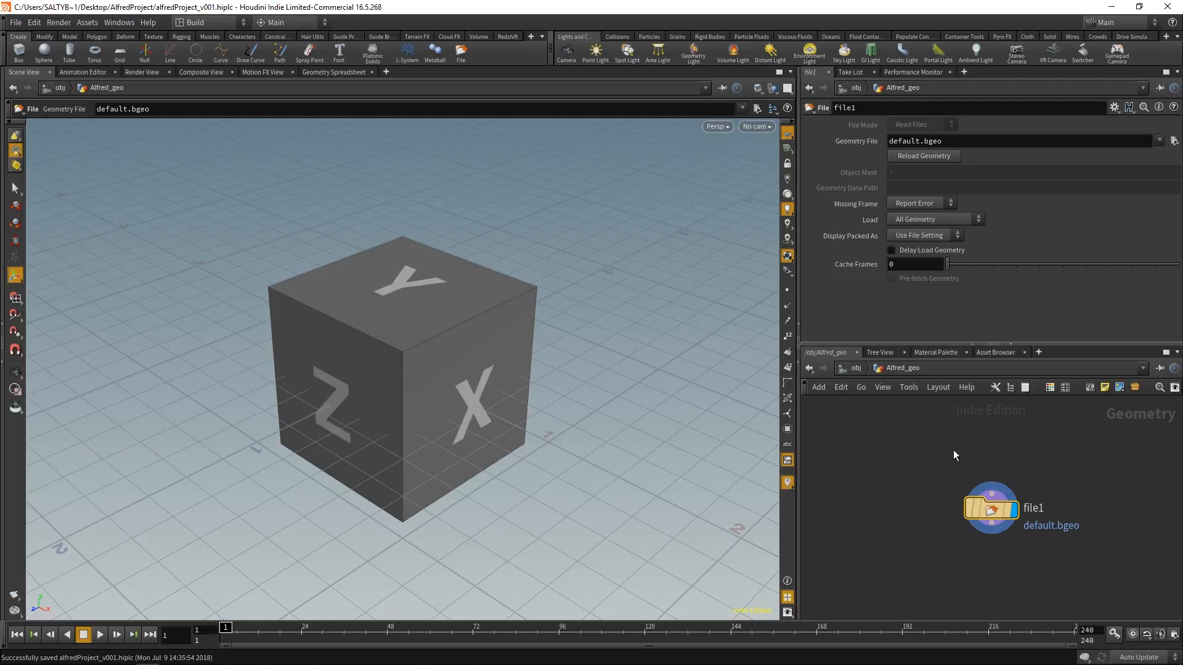
middle_click_drag(940, 456, 914, 437)
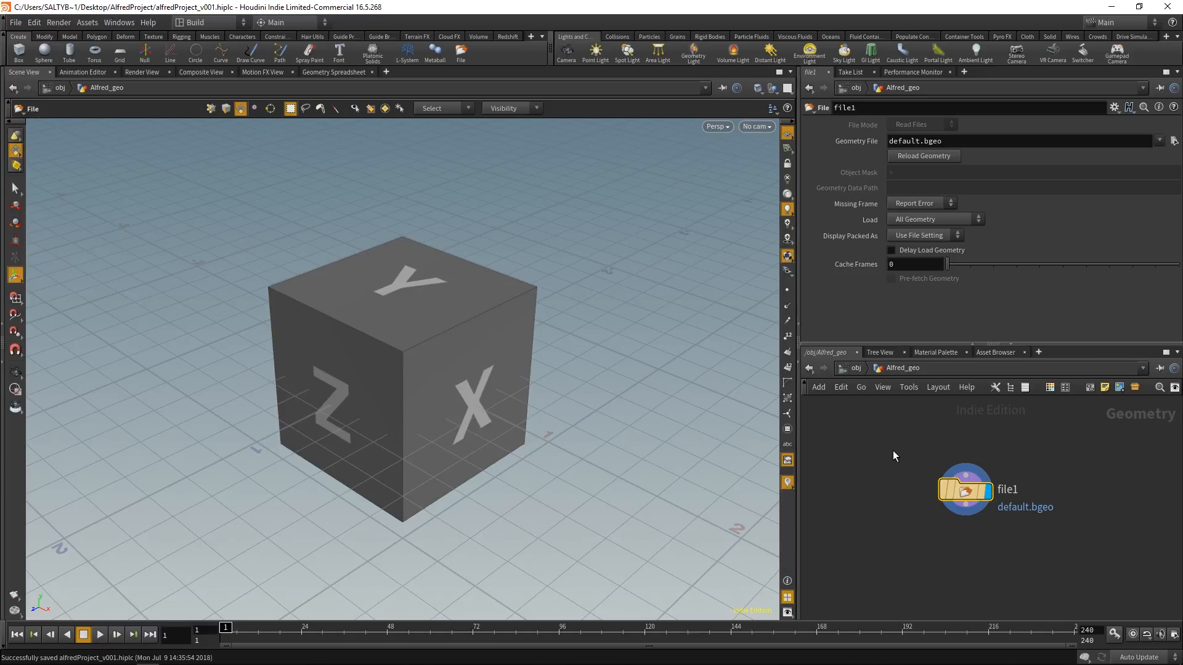
key("Tab")
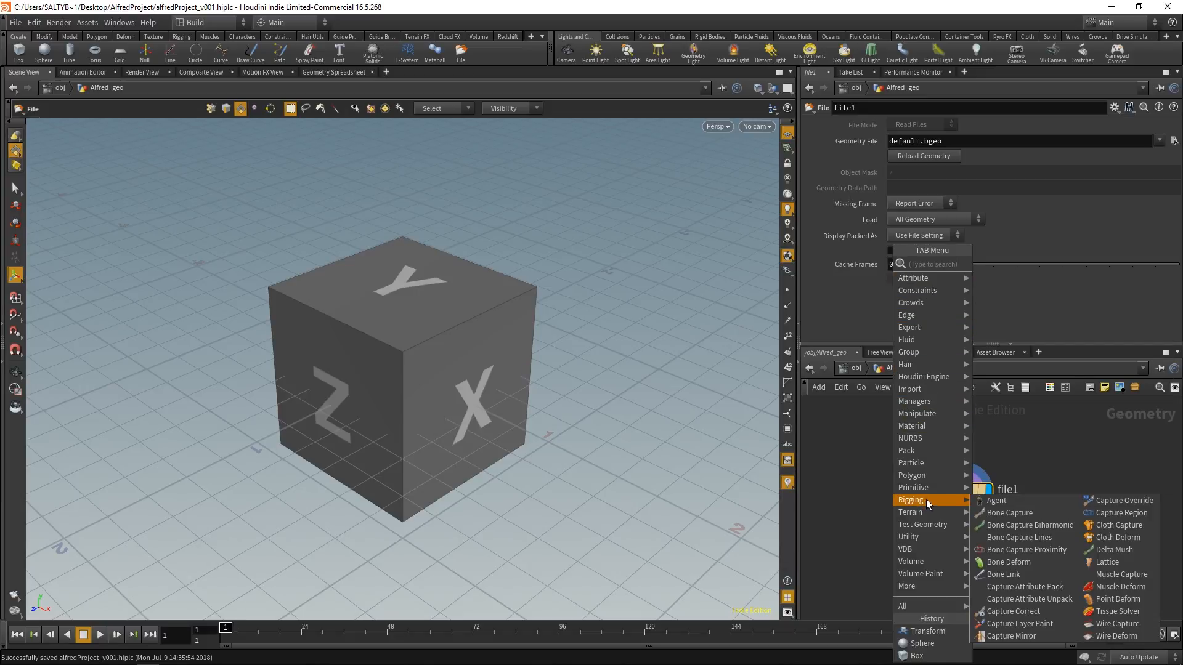
mouse_move(924, 490)
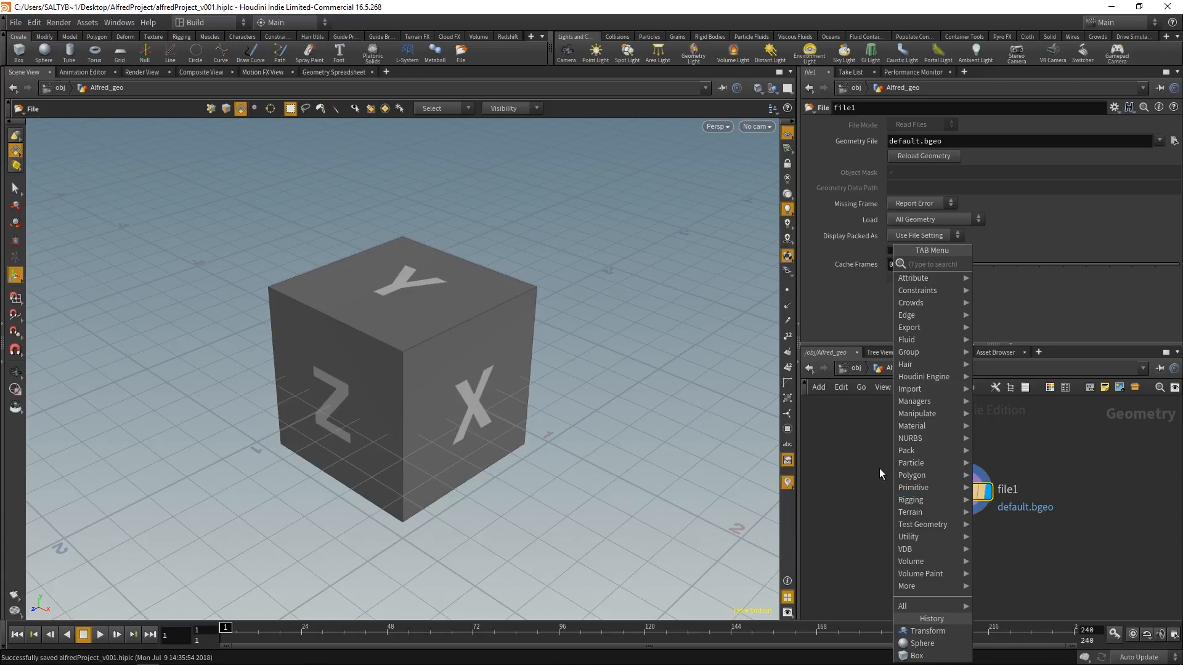
key("Escape")
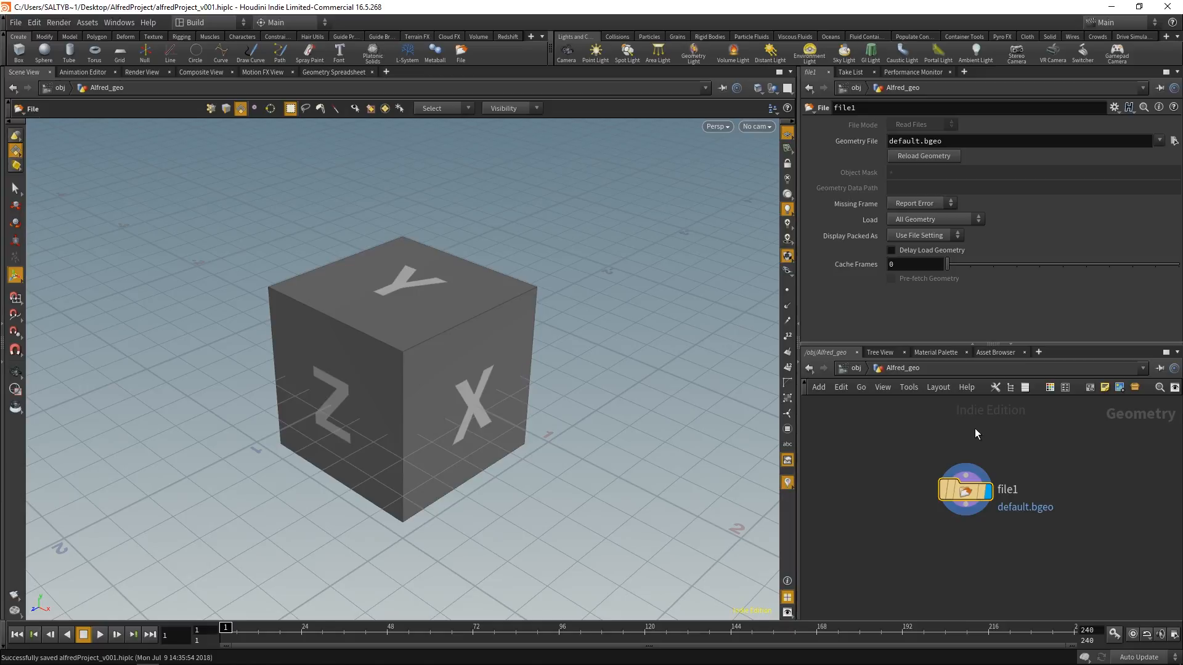
Step: Load Alfred_geo.obj from the AlfredProject geo folder as the file node's geometry
left_click_drag(969, 489, 898, 468)
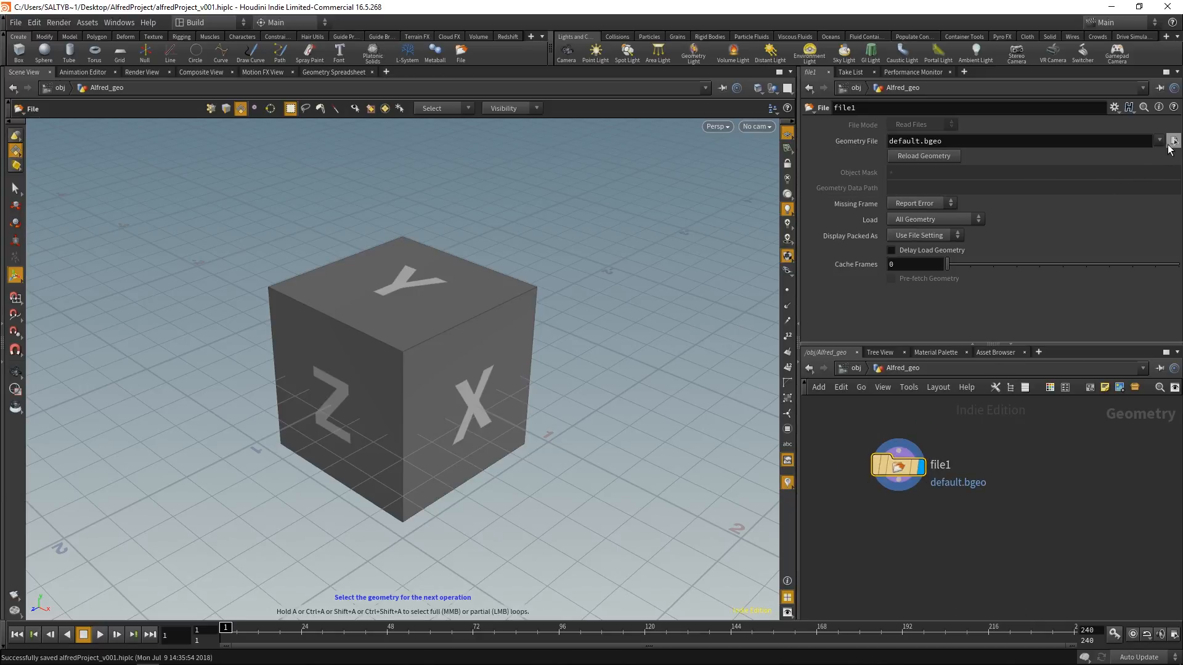
left_click(1174, 141)
left_click_drag(585, 167, 521, 192)
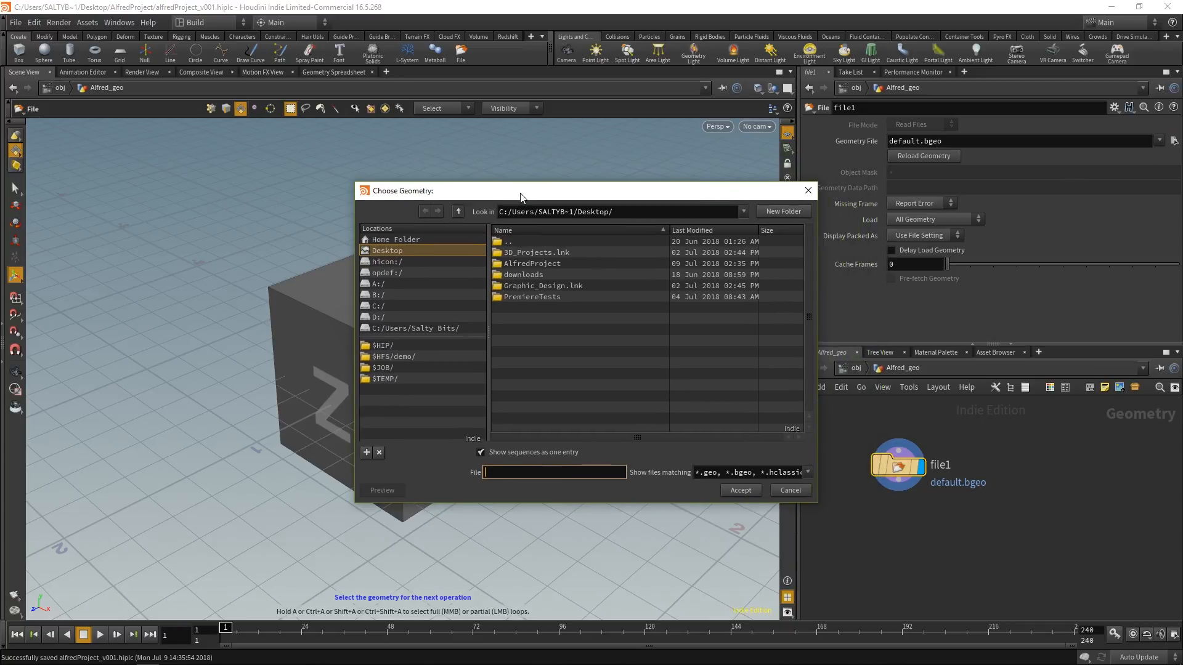
double_click(533, 263)
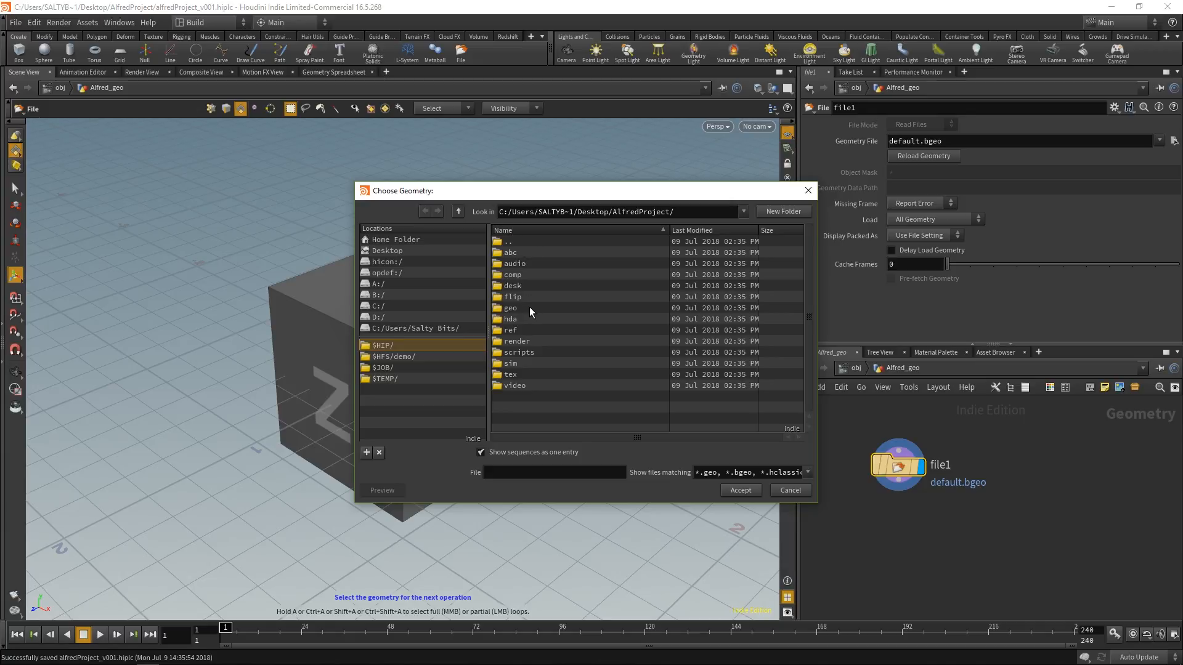
double_click(530, 308)
left_click(543, 252)
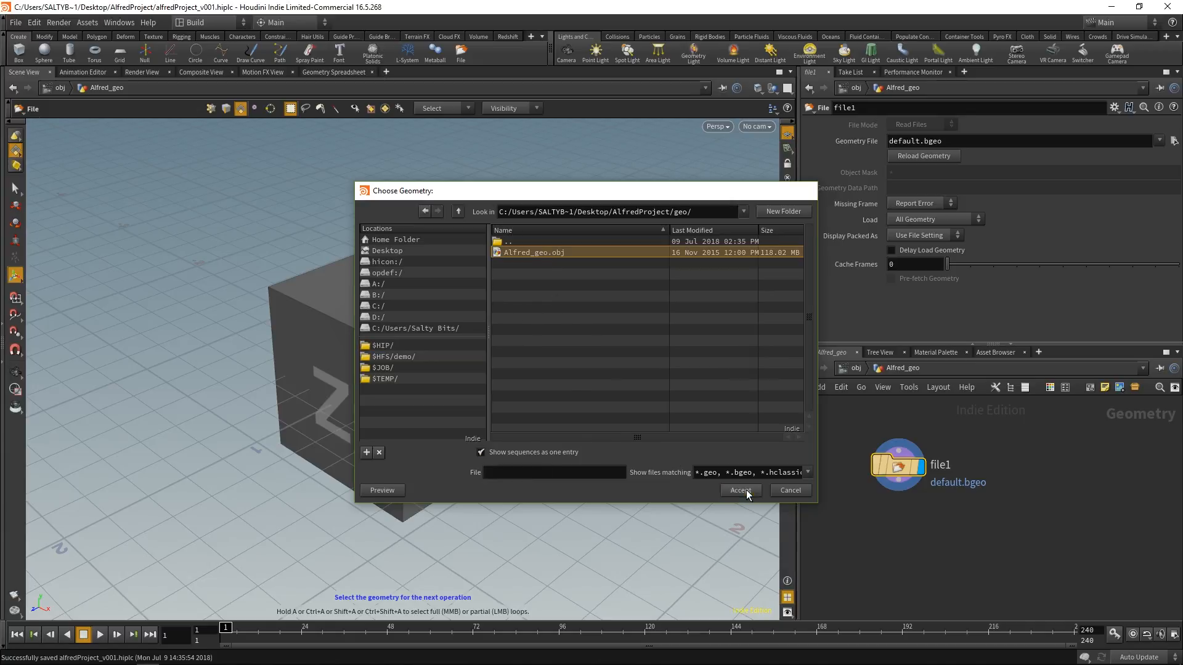
left_click(739, 488)
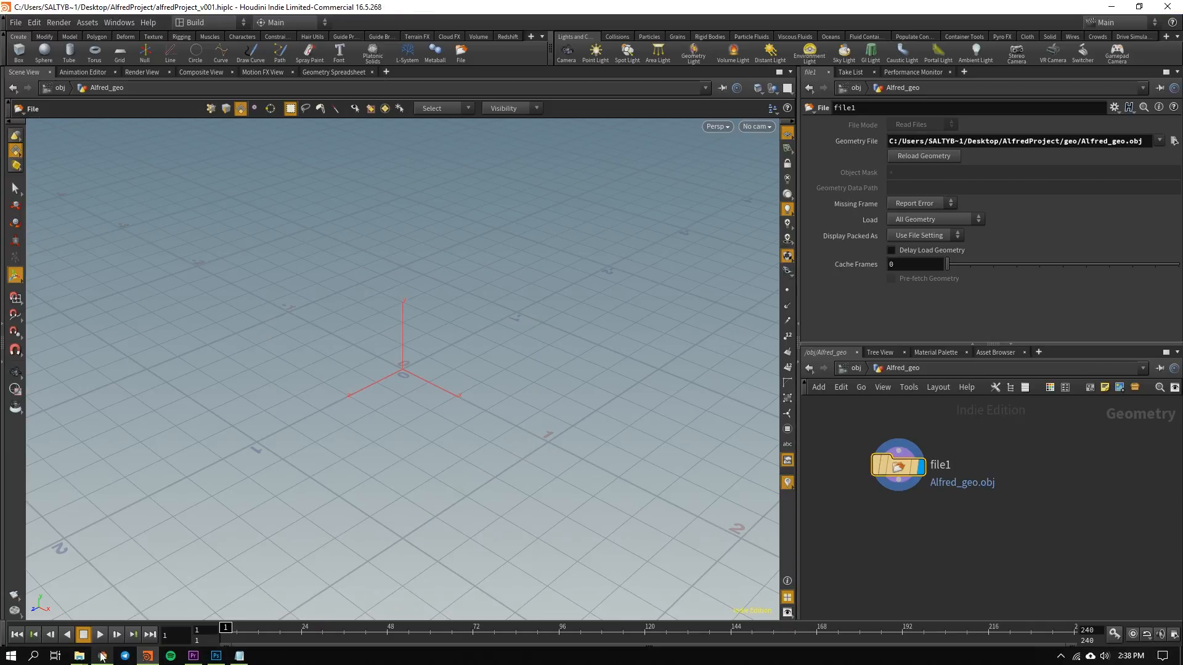
Step: Switch to the browser and examine the artist, period and material details on the Three D Scans Rhinocéros page
left_click(104, 657)
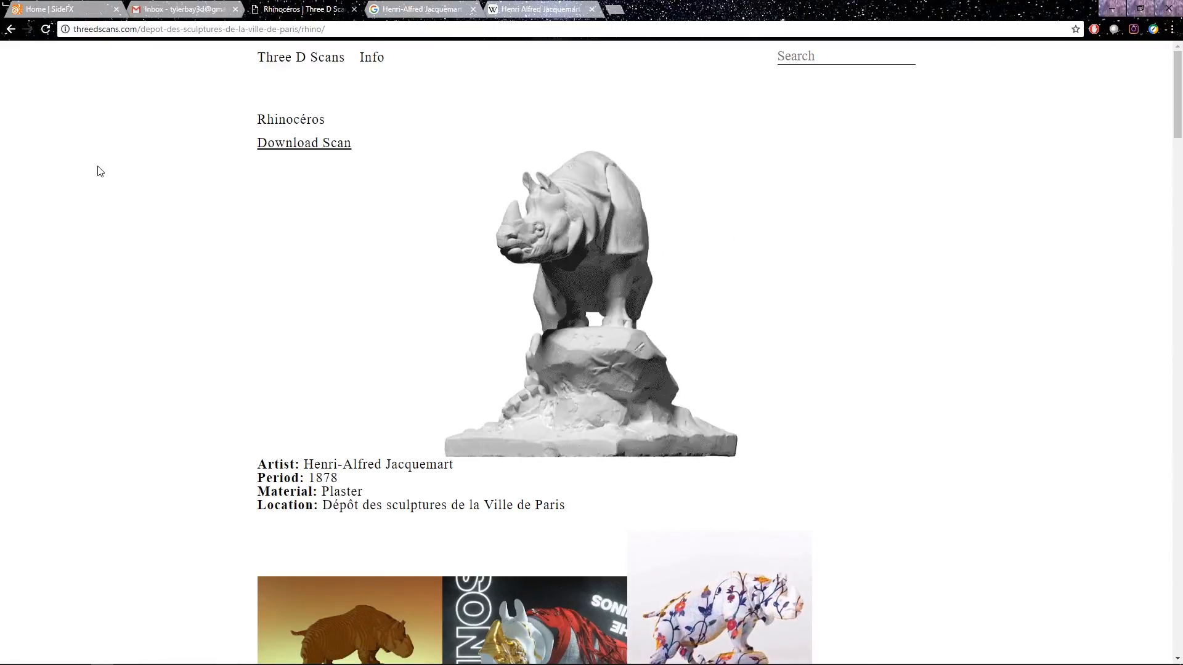
scroll(118, 406, "down", 2)
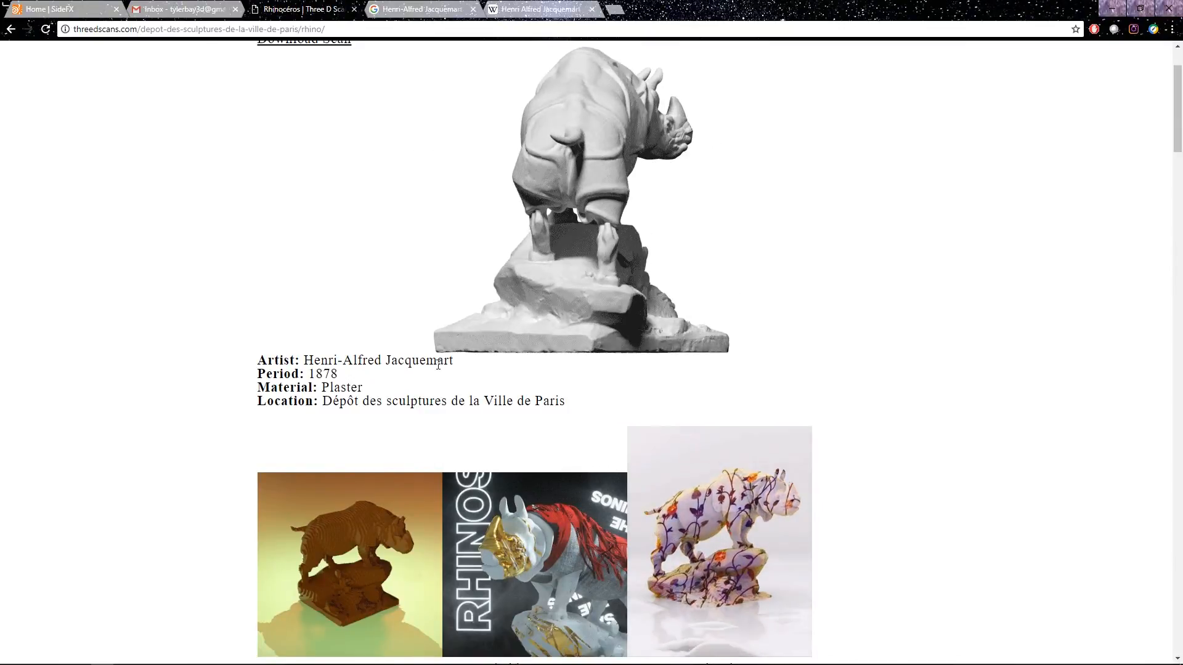
left_click_drag(386, 361, 456, 364)
left_click(391, 362)
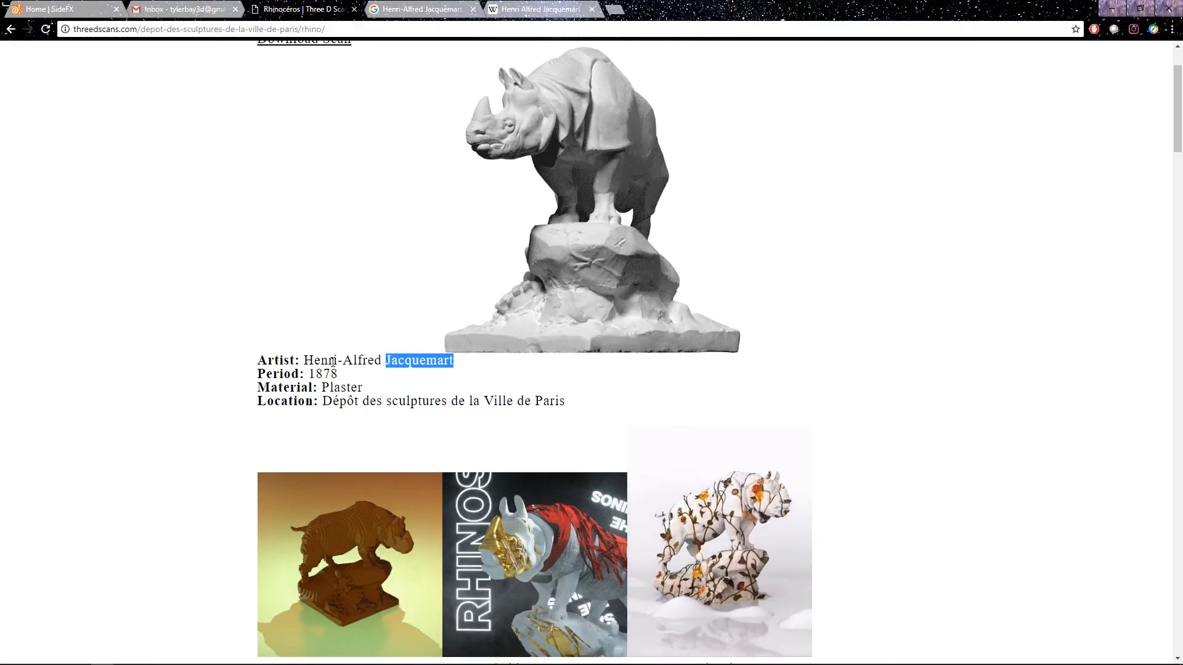
left_click(308, 360)
left_click_drag(307, 360, 462, 362)
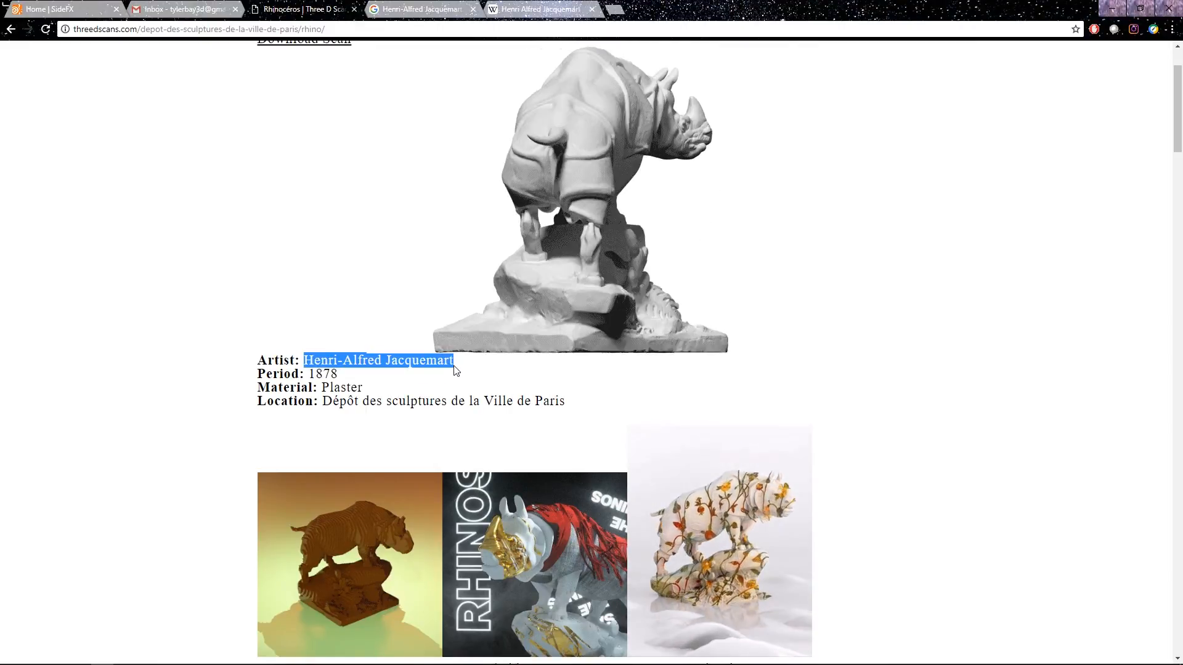
left_click(448, 368)
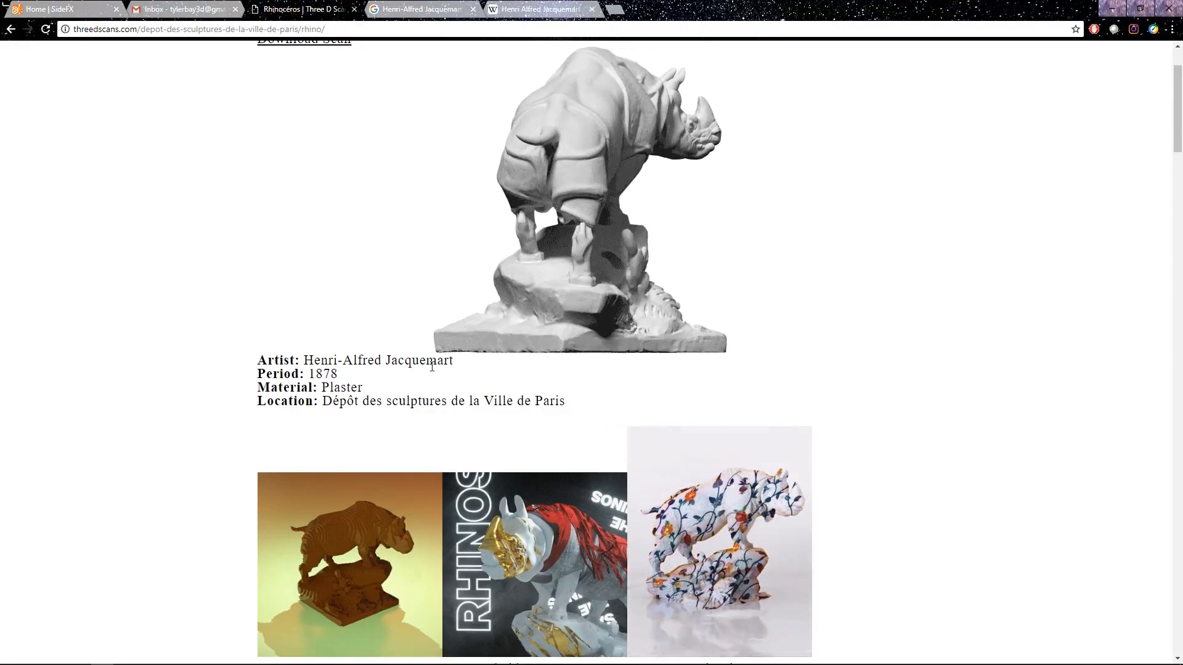
left_click_drag(339, 374, 307, 374)
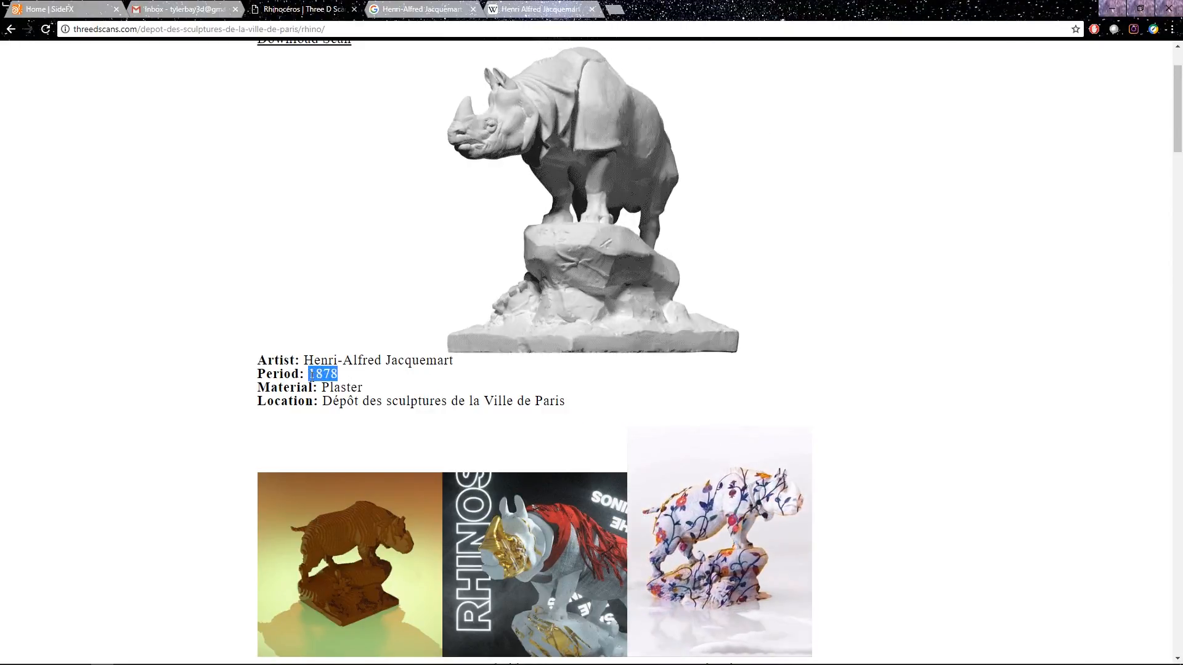
left_click(341, 389)
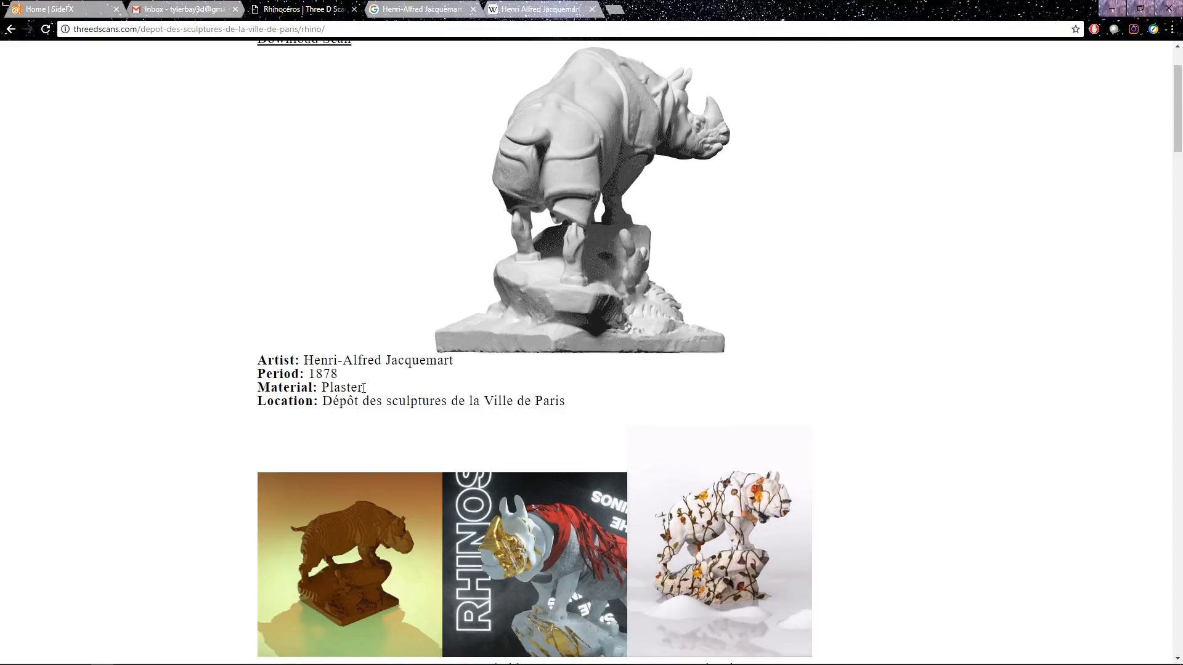
scroll(164, 409, "up", 2)
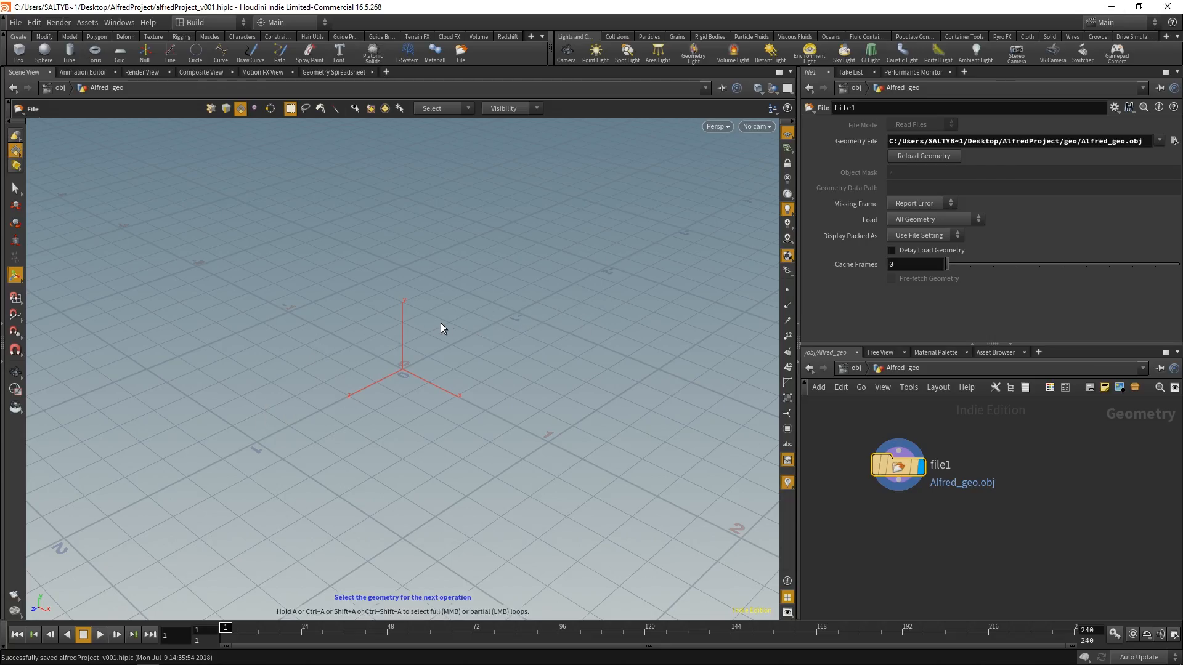
Step: Return to Houdini and inspect the imported rhino statue's scale, placement and orientation in the scene view
right_click_drag(468, 316, 419, 364, "alt")
middle_click_drag(419, 364, 521, 351, "alt")
left_click_drag(521, 351, 310, 369)
mouse_move(310, 369)
right_mouse_down()
mouse_move(354, 351)
mouse_move(301, 381)
right_mouse_up()
left_click_drag(502, 365, 462, 370)
key("s")
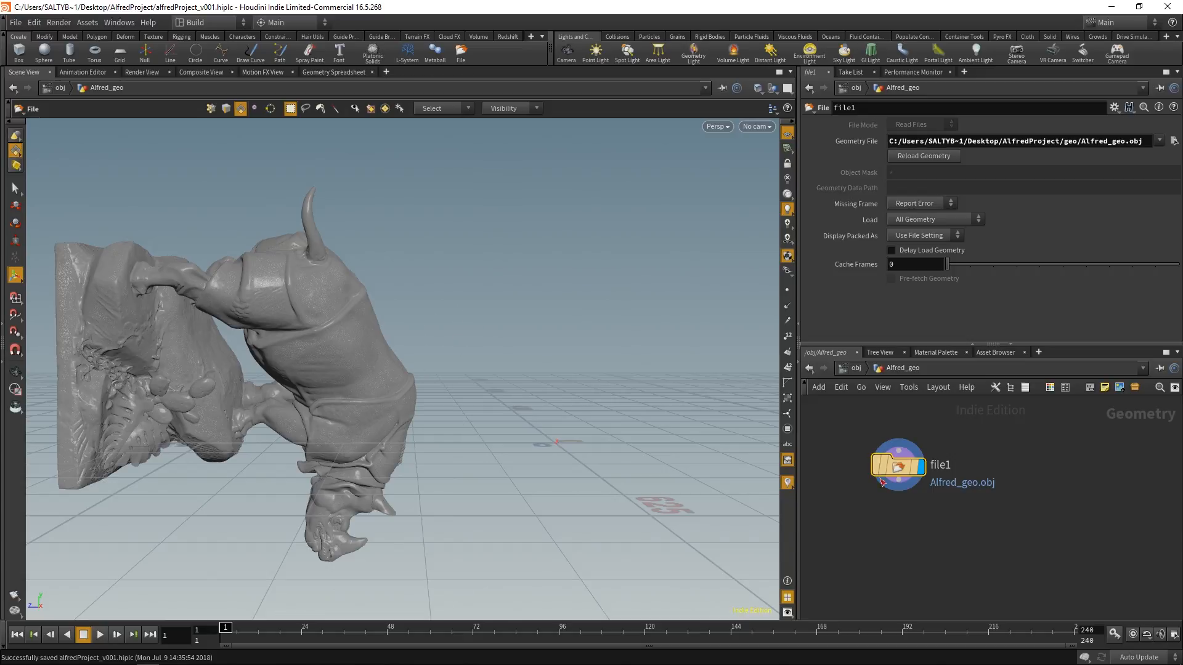
Step: Append a Transform node directly to the output of the file node
mouse_move(914, 465)
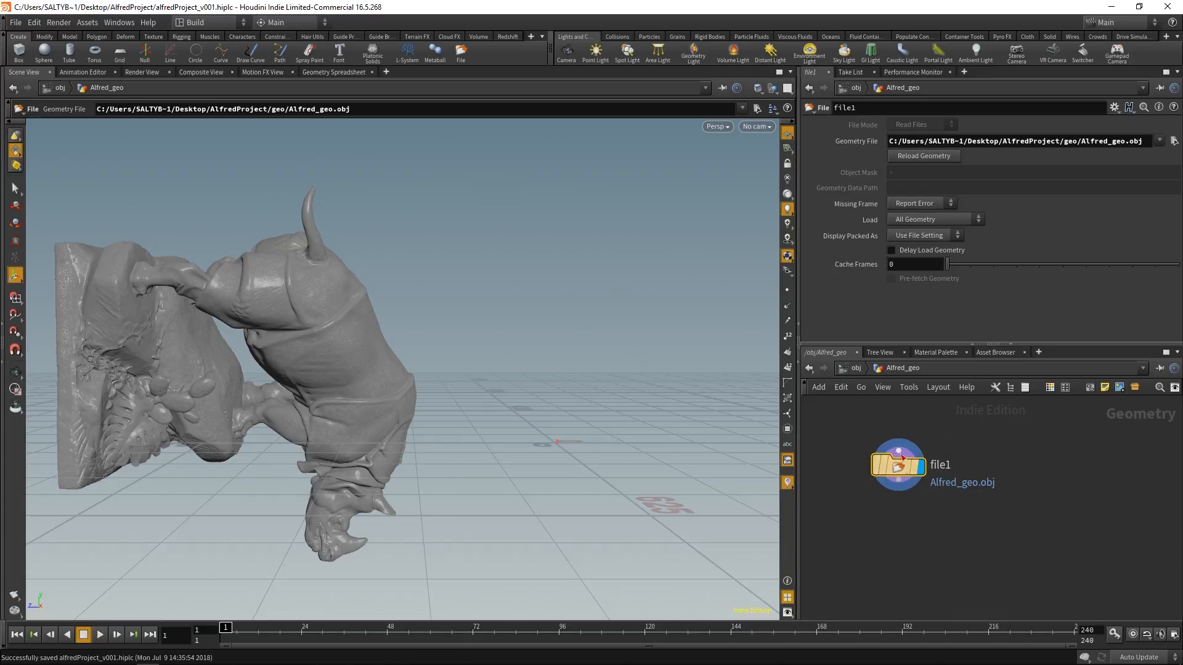
left_click_drag(898, 466, 950, 462)
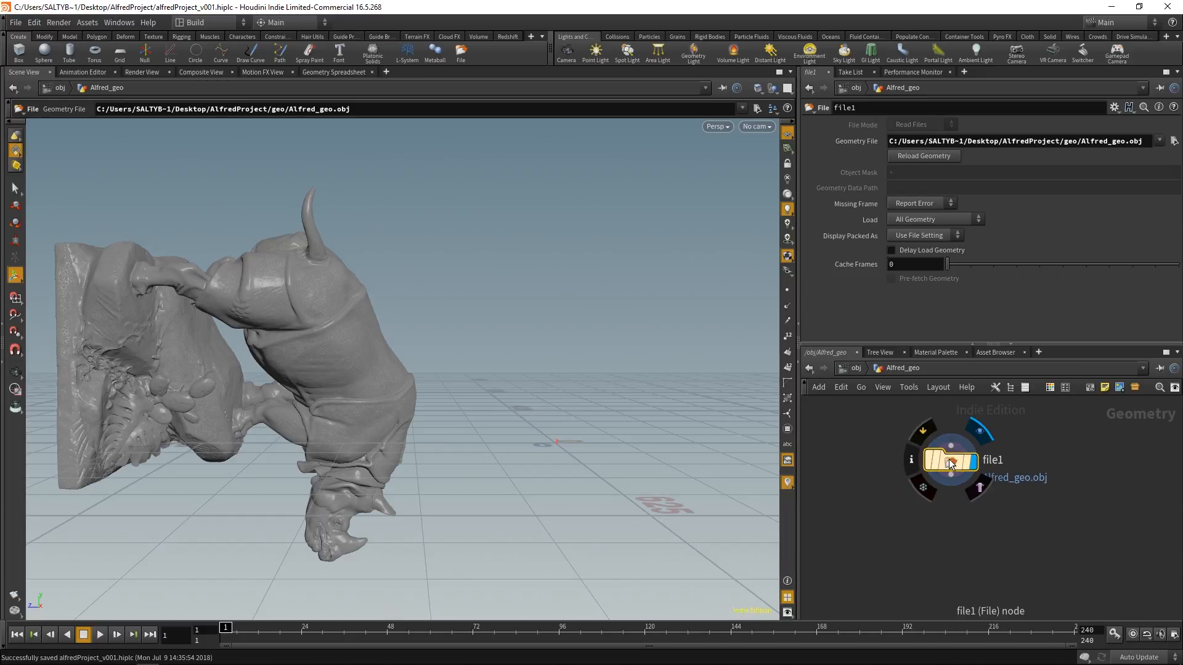
key("Tab")
type("transform")
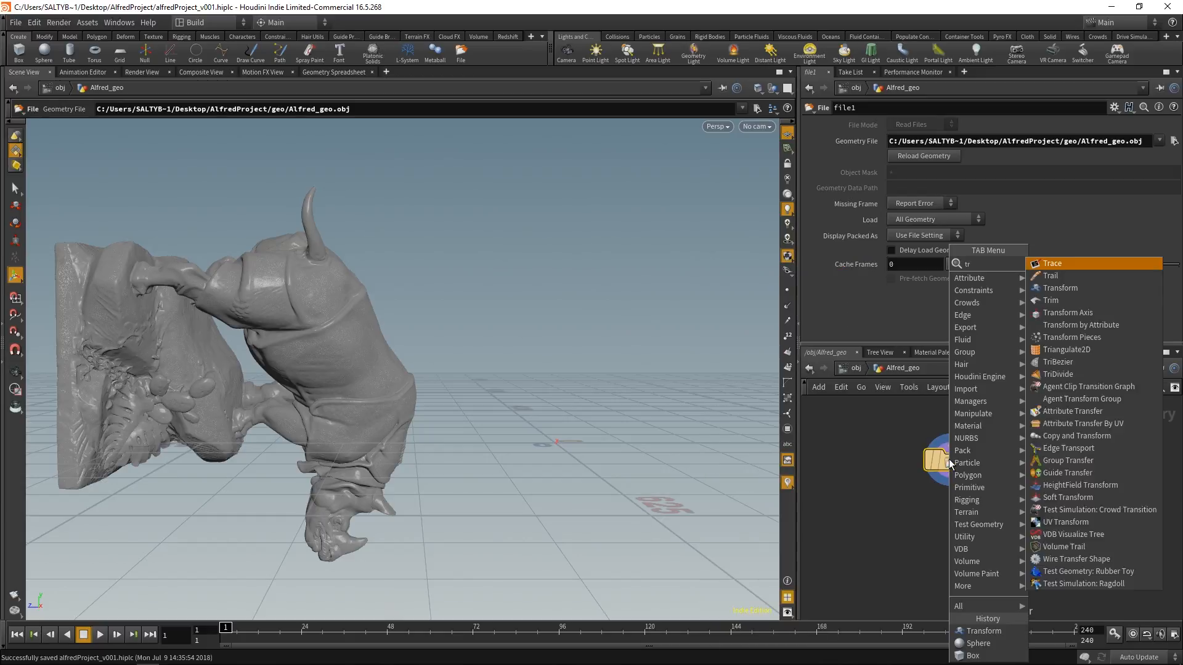
key("Return")
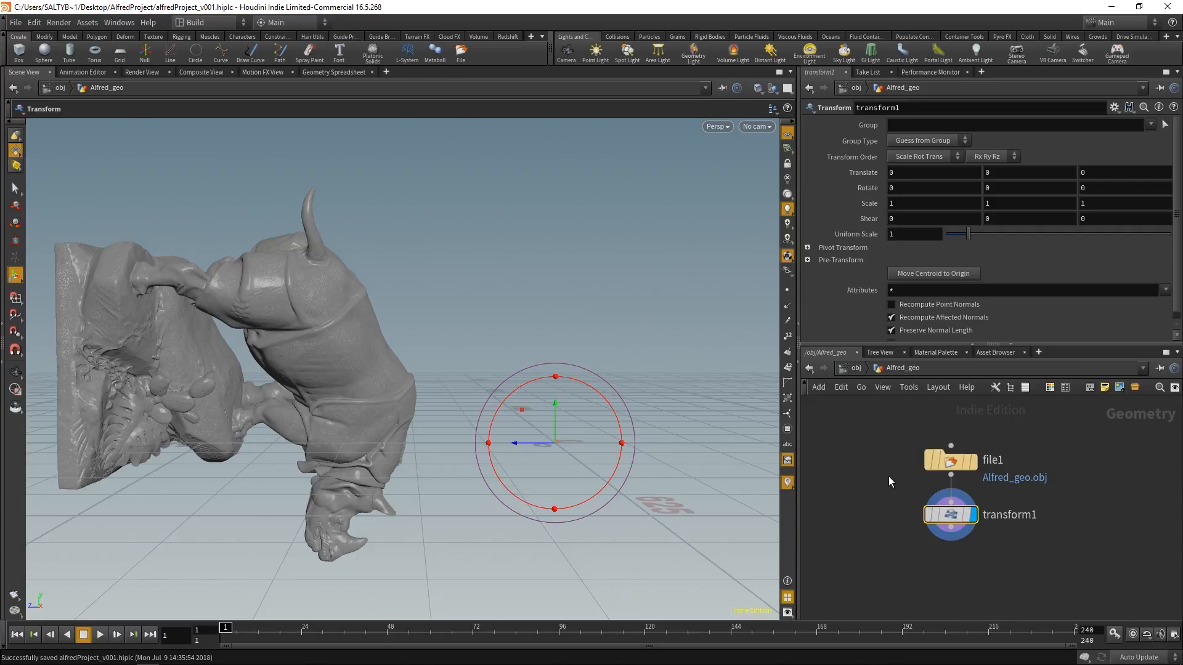
Step: Move the wired file and Transform nodes apart in the network, and delete the Transform node
middle_click_drag(889, 476, 856, 449)
mouse_move(912, 486)
left_click_drag(912, 487, 912, 520)
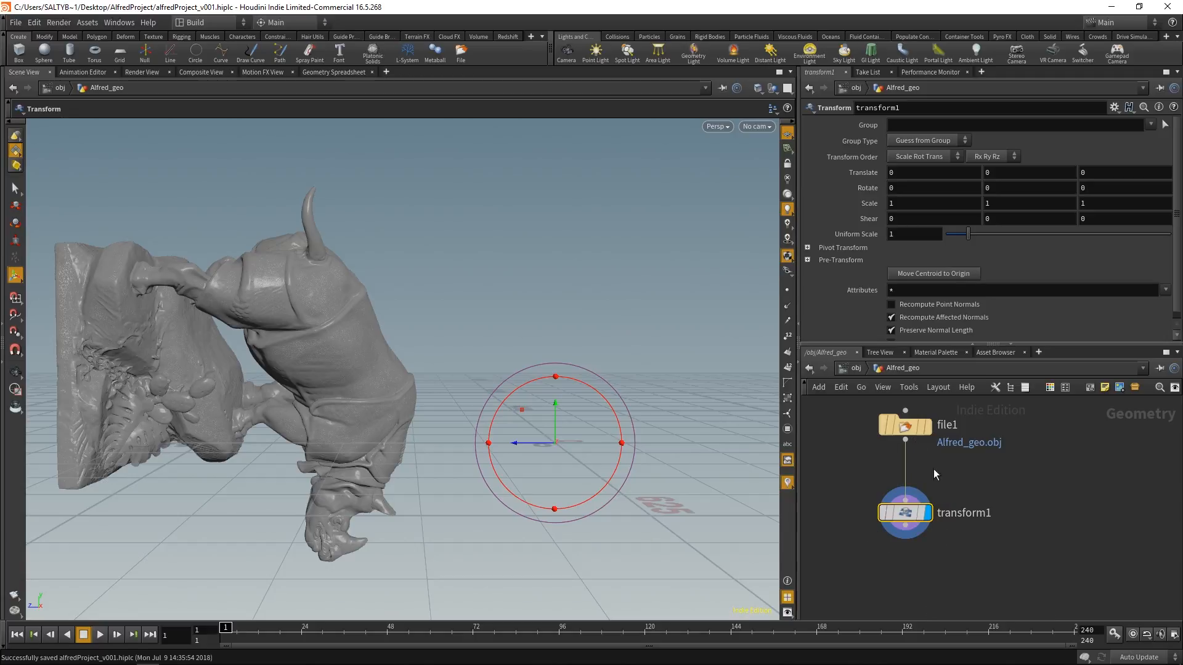
middle_click_drag(934, 469, 899, 526)
left_click_drag(873, 489, 981, 466)
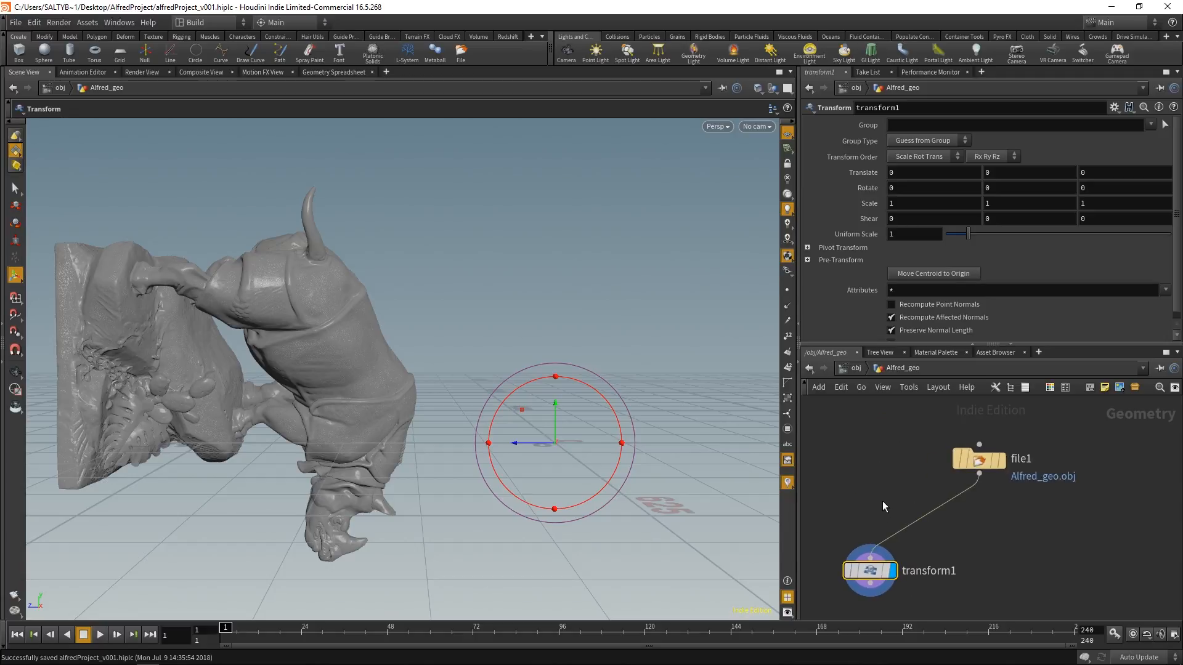
key("Delete")
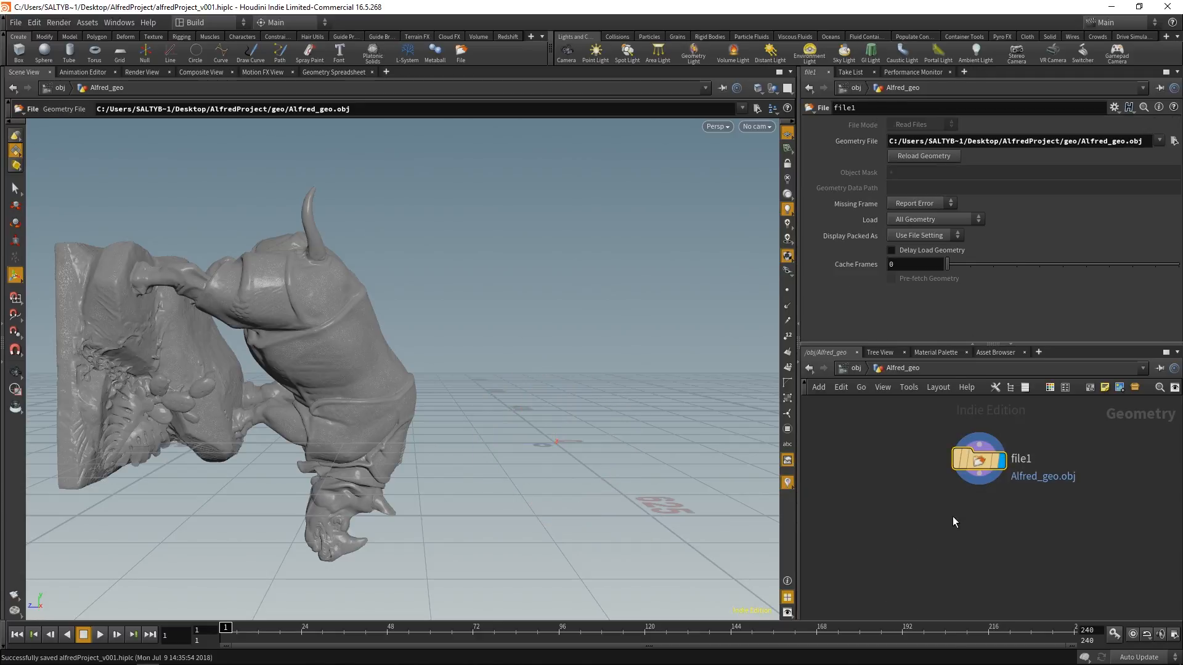
Step: Place another Transform node below the file node, and delete it
key("Tab")
type("trans")
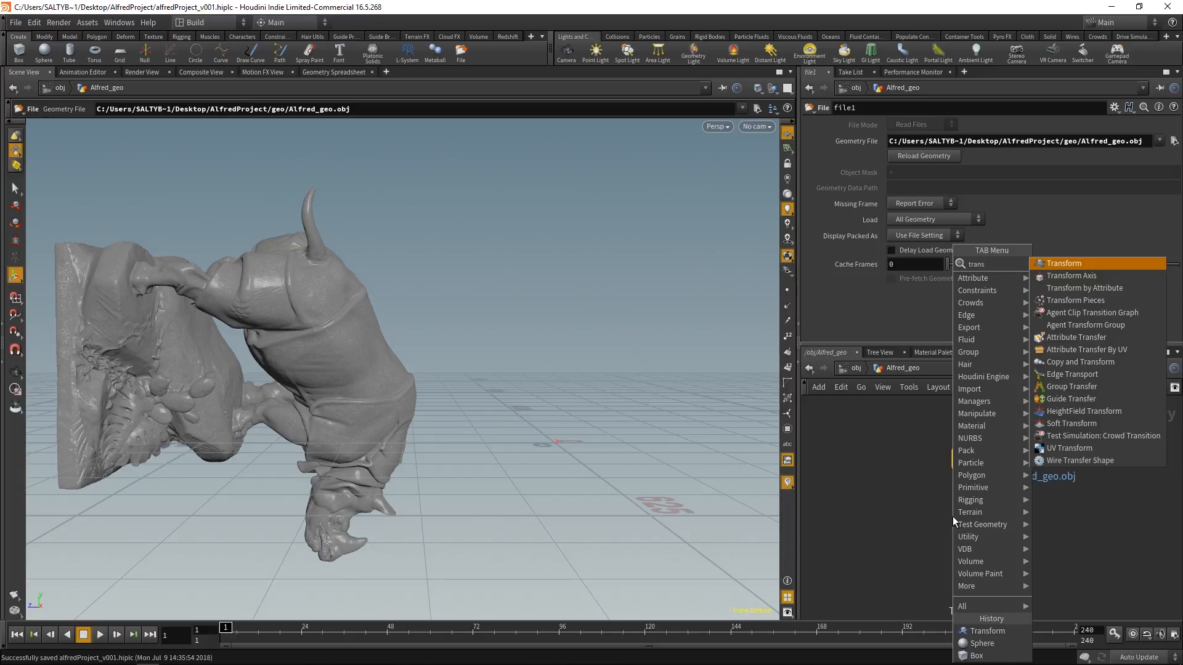
key("Return")
left_click(954, 520)
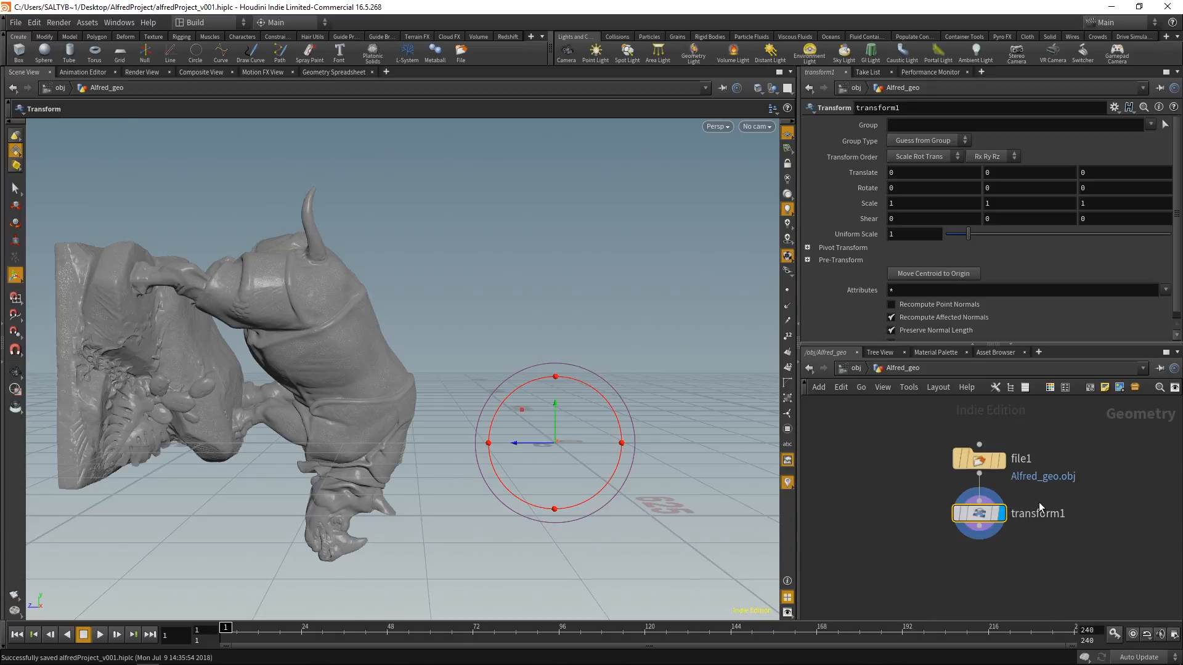
key("Delete")
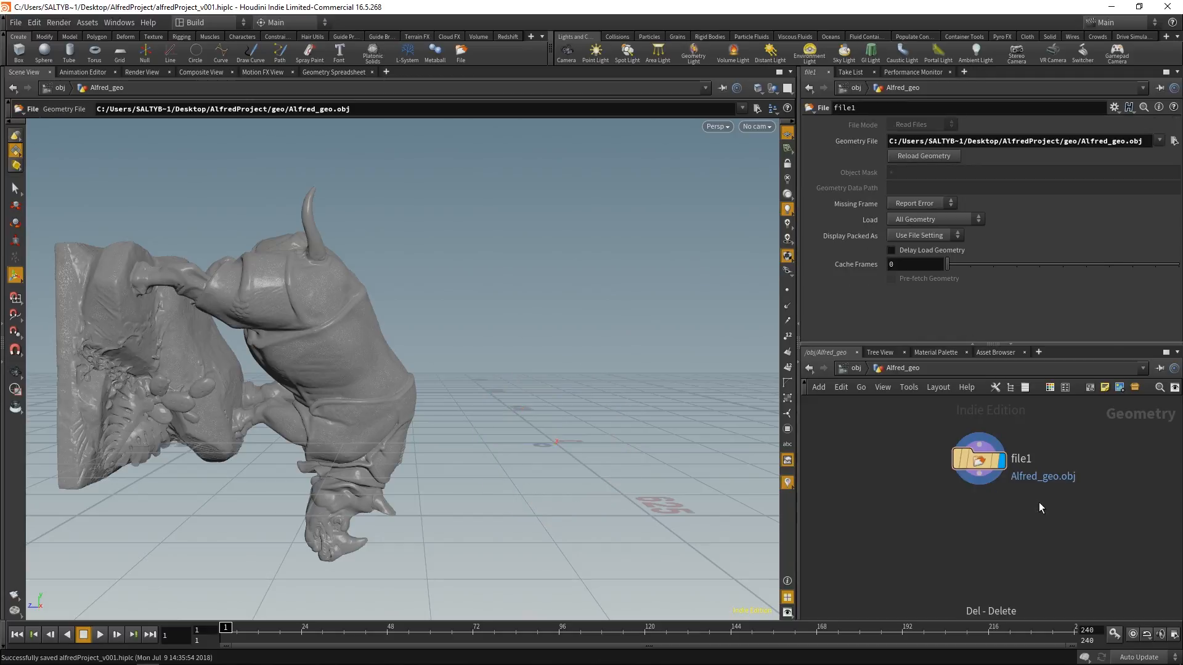
Step: Place a Transform node below the file node and connect the file node's output to its input
key("Tab")
type("trns")
key("Return")
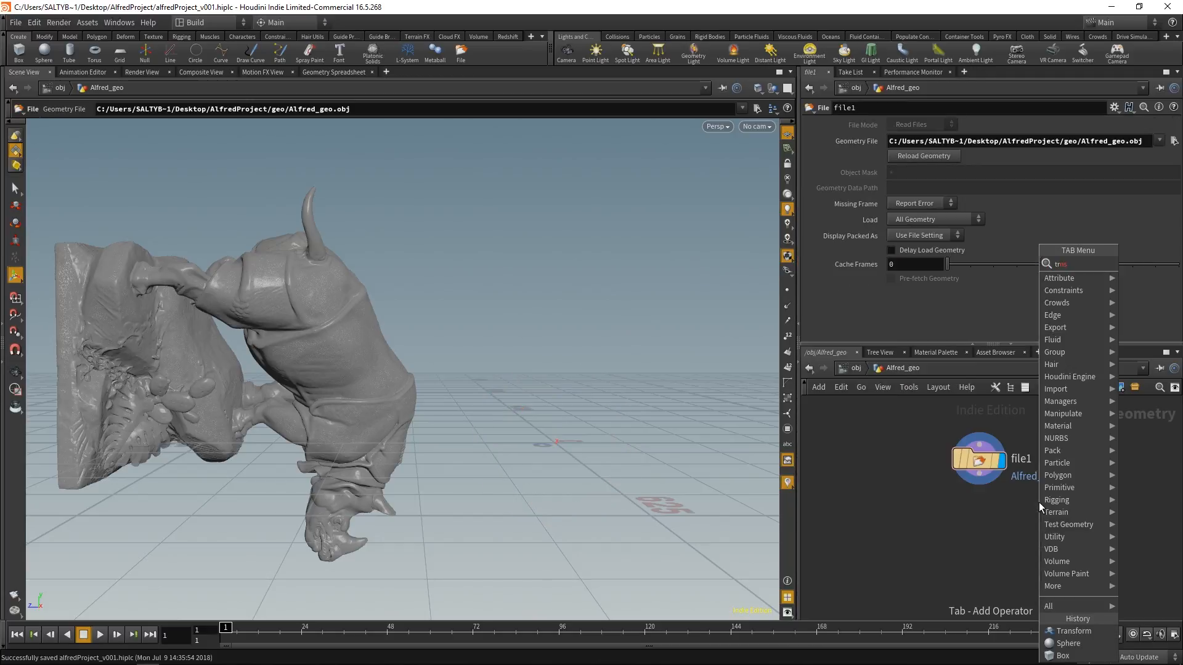
left_click(979, 530)
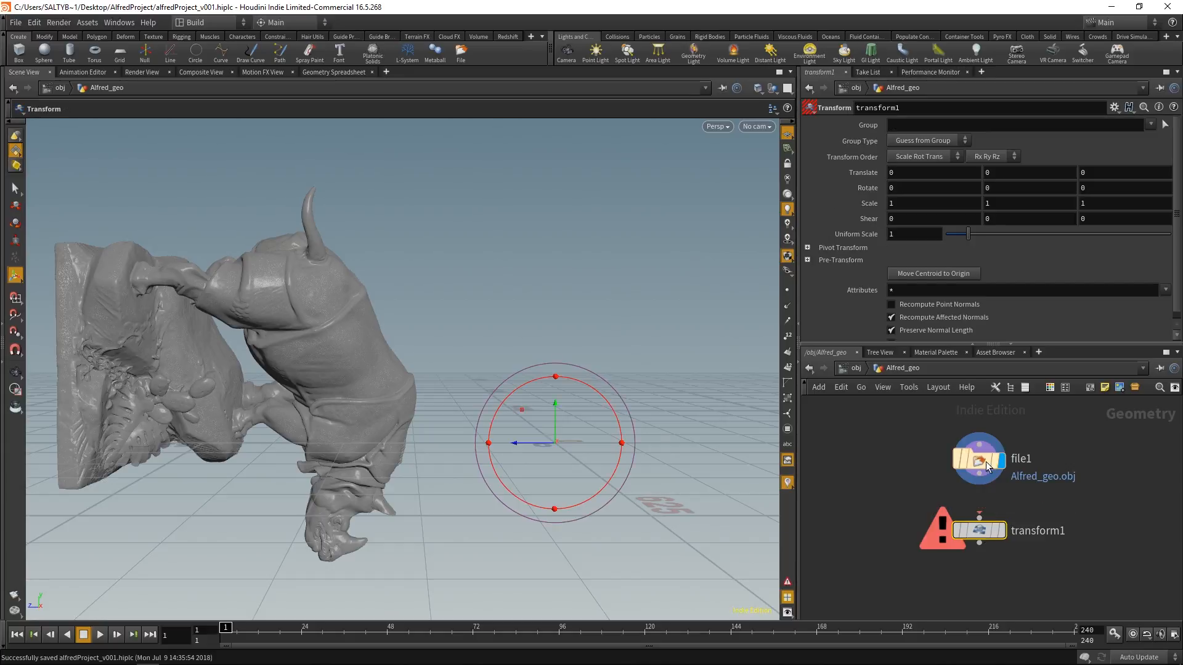
key("ctrl+s")
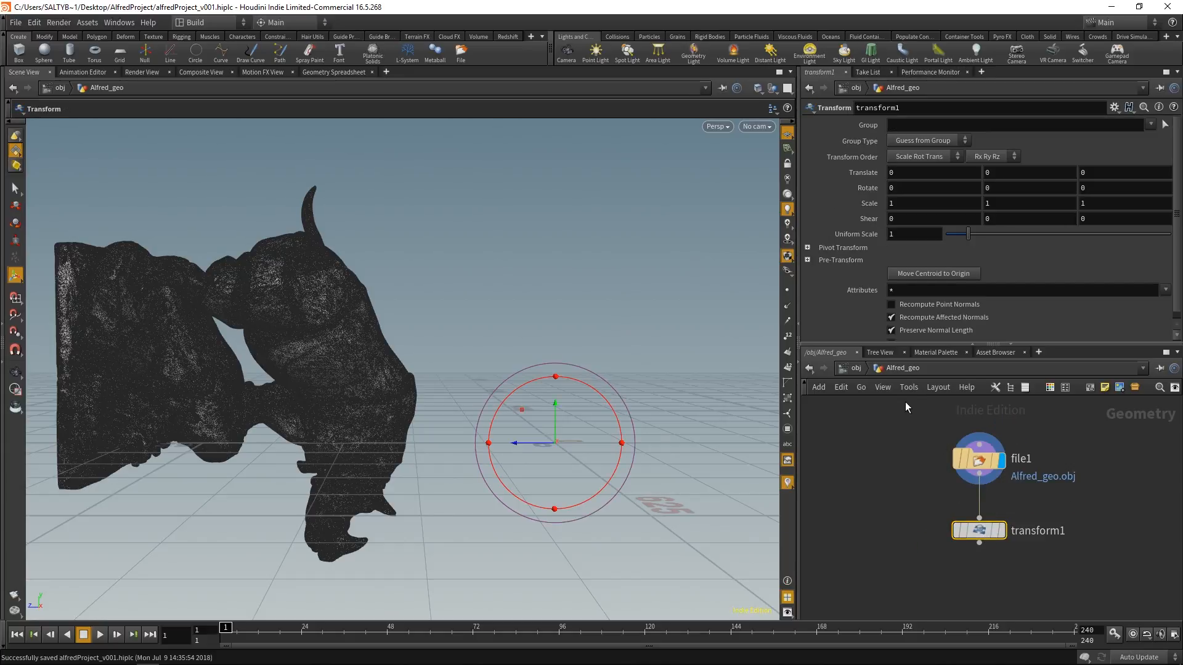
mouse_move(978, 533)
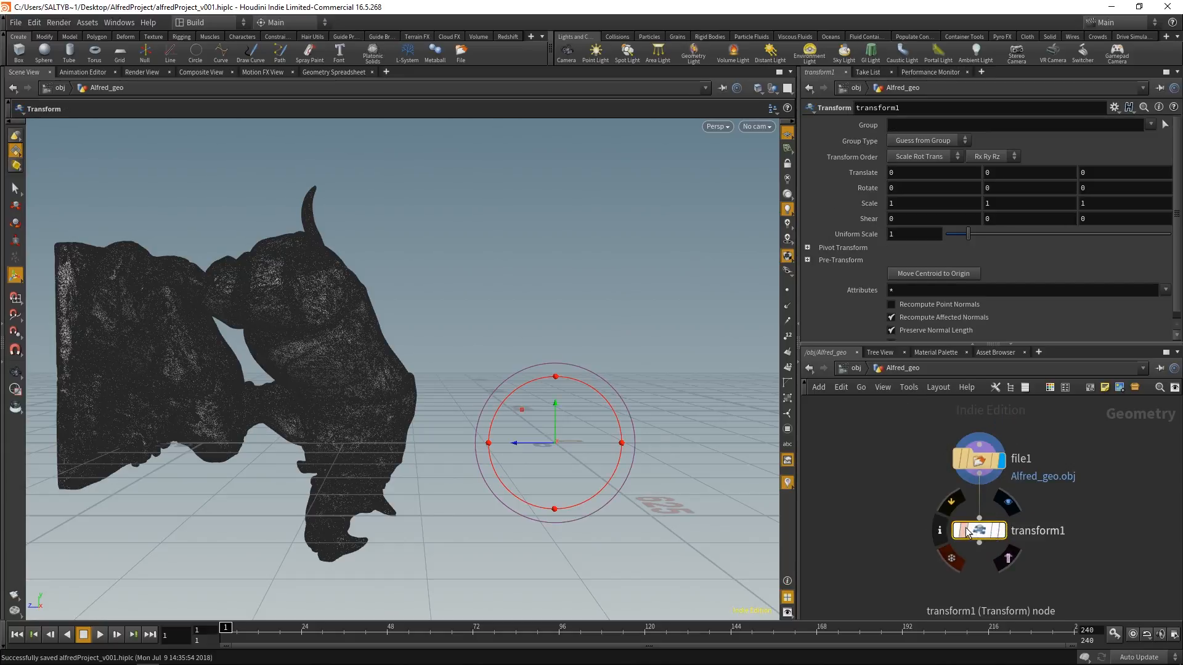
Step: Display the Transform node's output and move the statue's centroid to the origin
left_click(1004, 512)
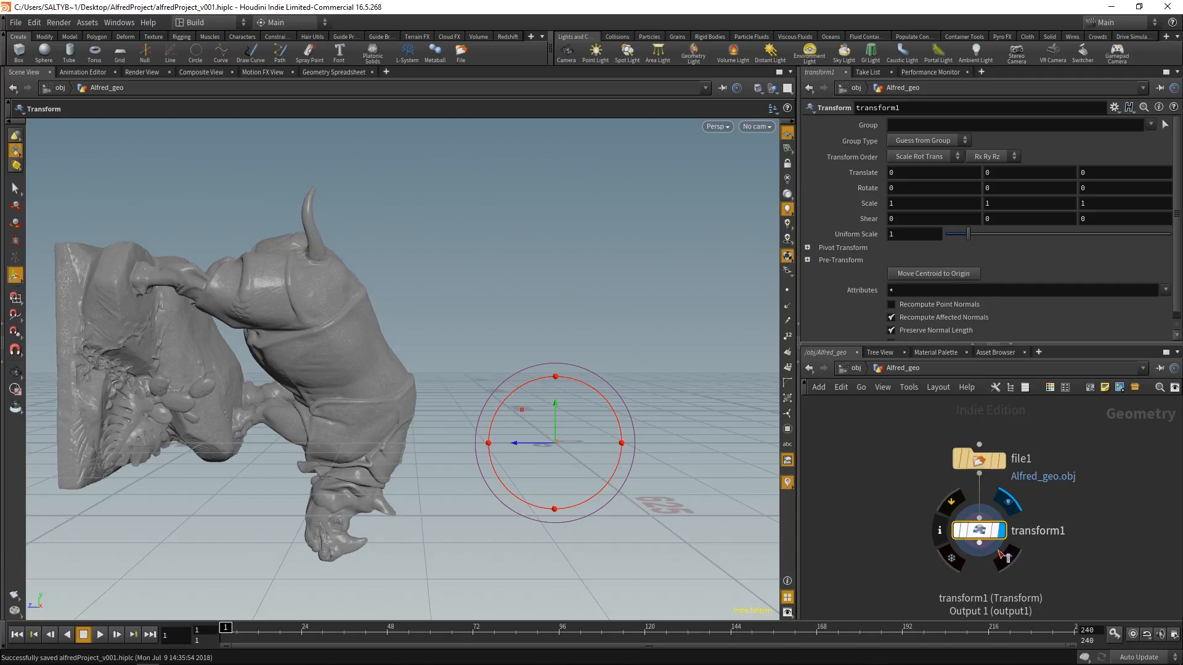
left_click_drag(917, 505, 957, 537)
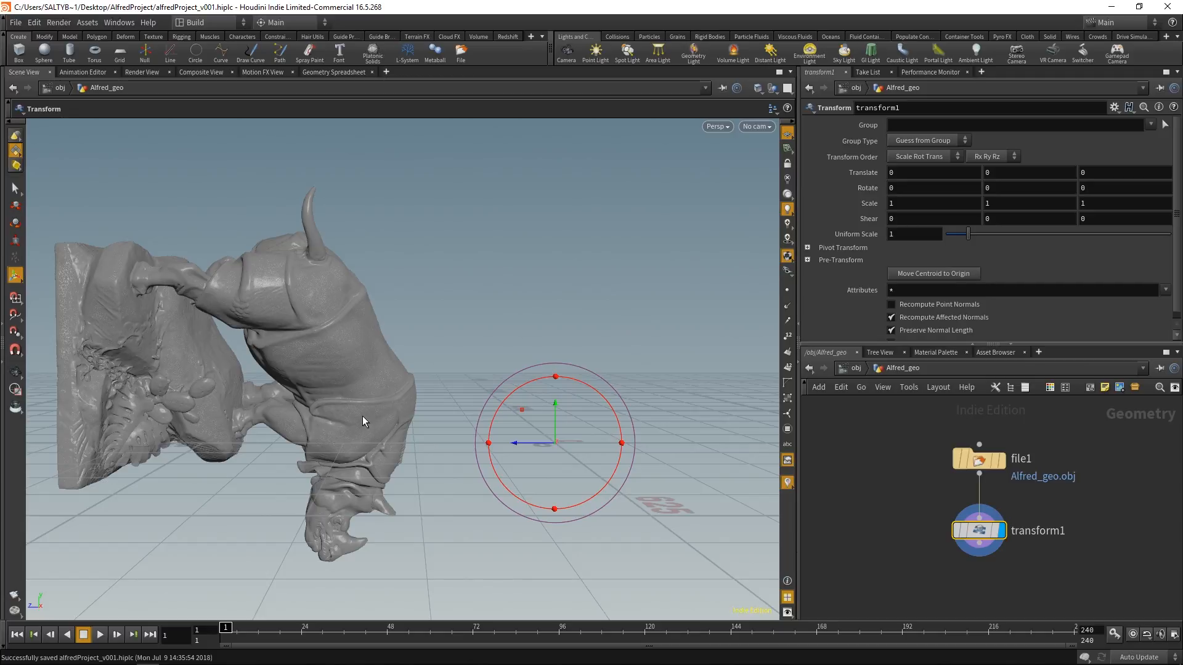
left_click_drag(522, 409, 675, 440)
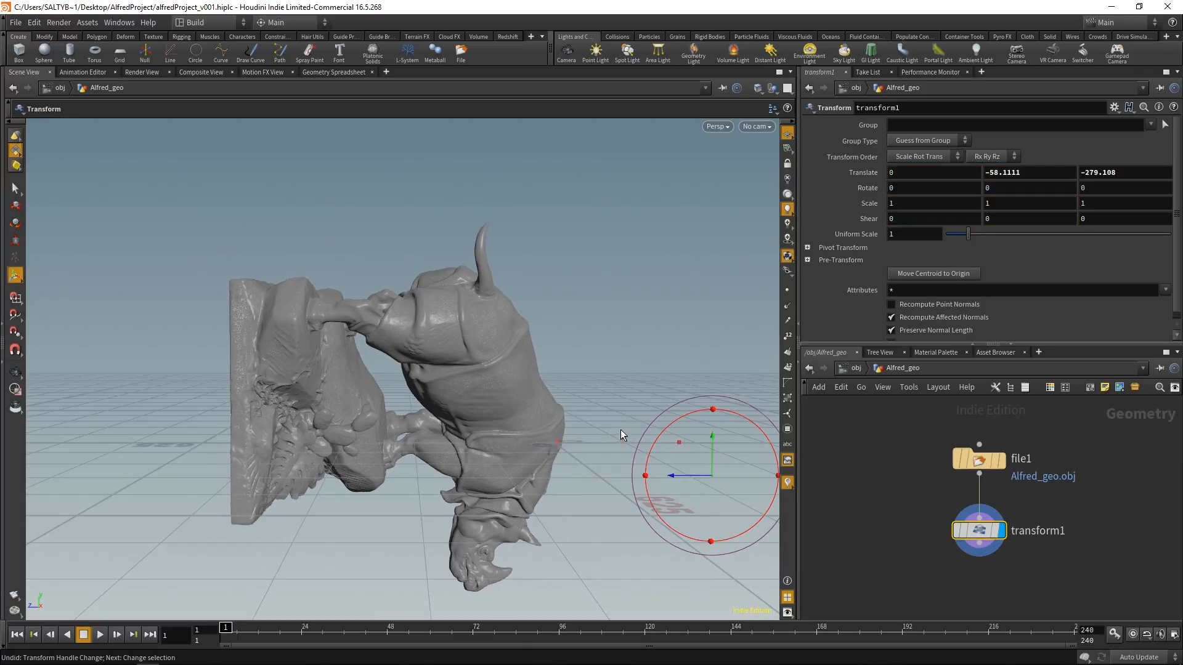
key("ctrl+z")
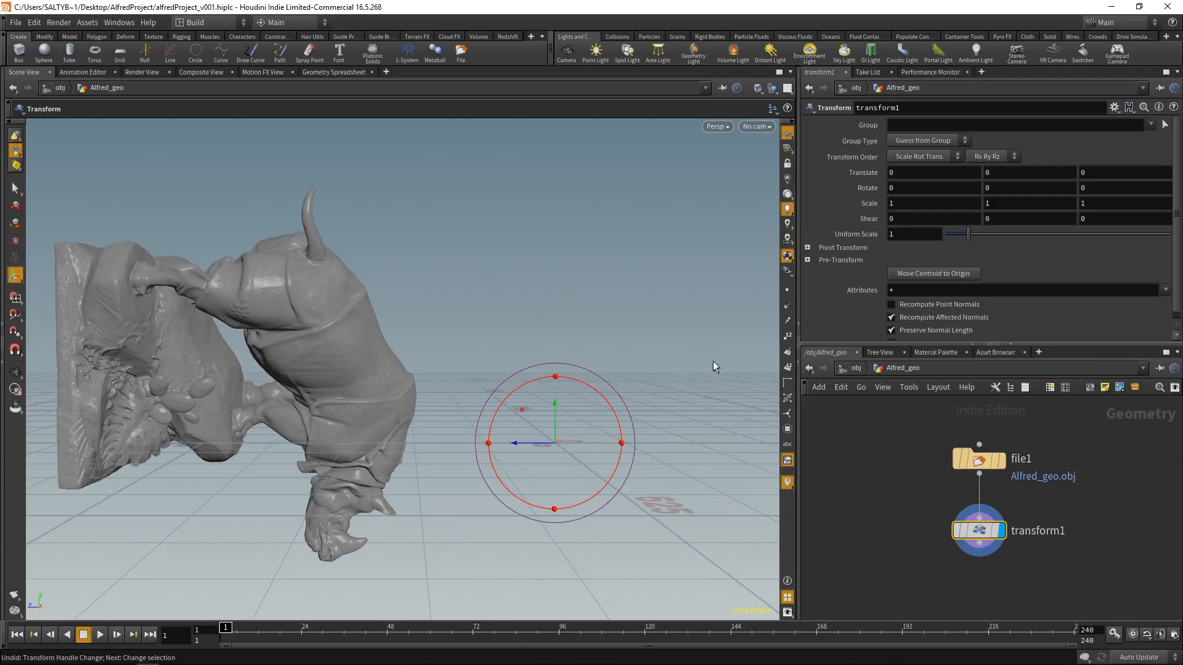
left_click(923, 273)
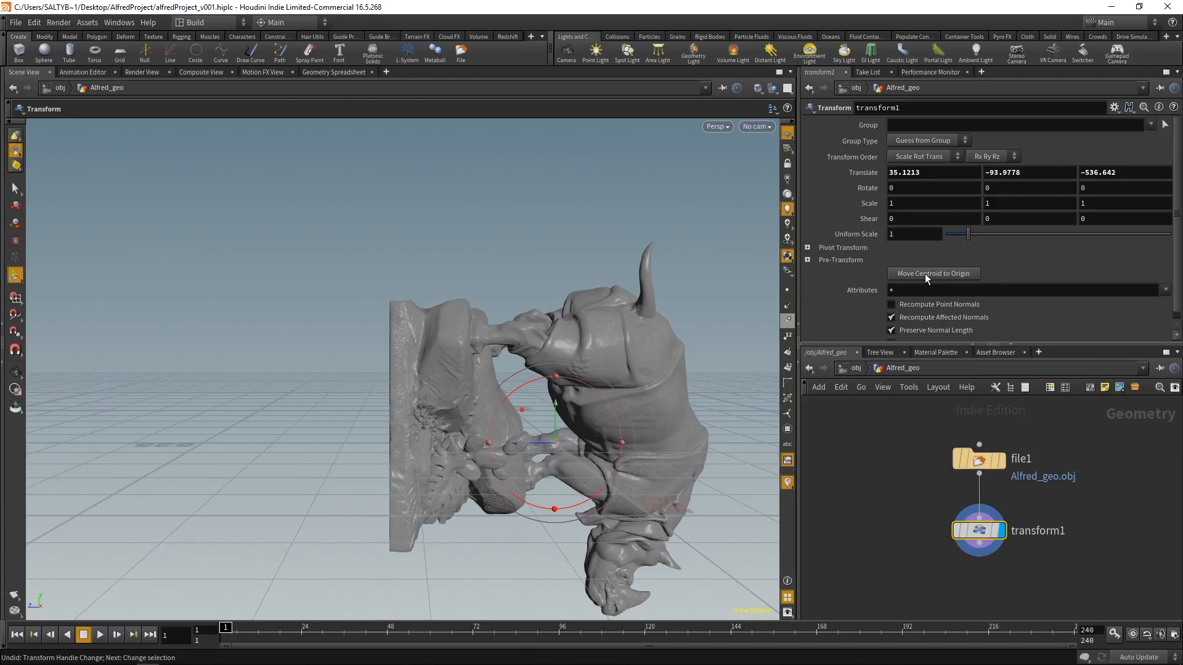
Step: Turn the statue upright by setting the Transform node's X rotation to 90
middle_click_drag(558, 375, 393, 363)
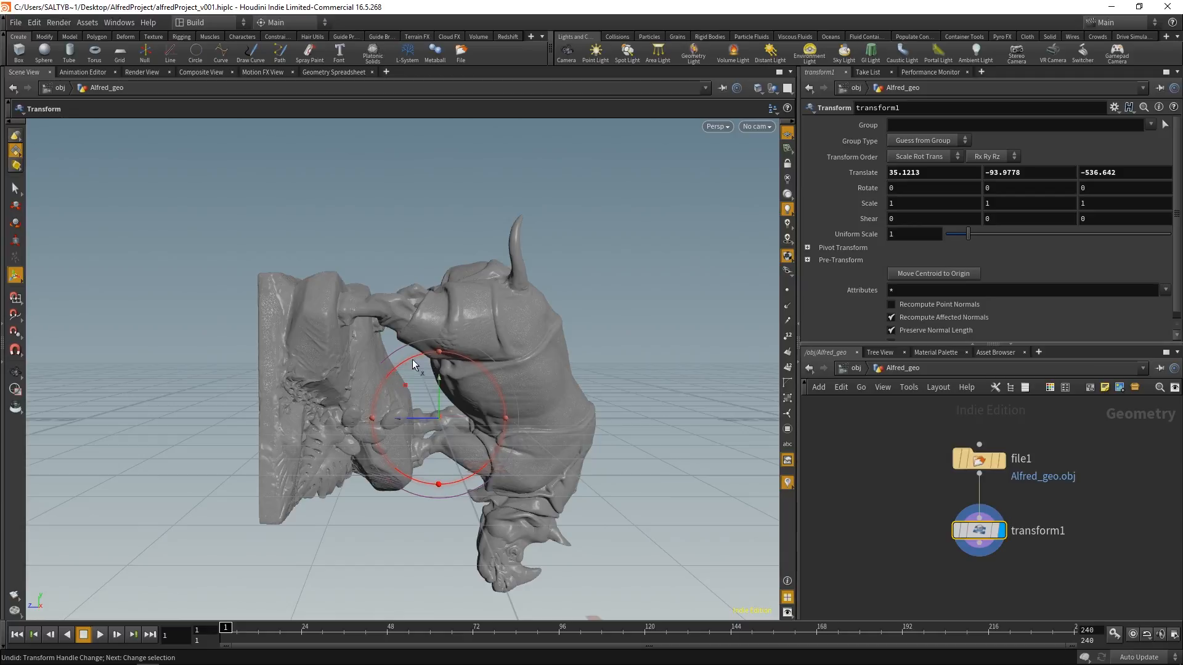
left_click_drag(412, 360, 414, 446)
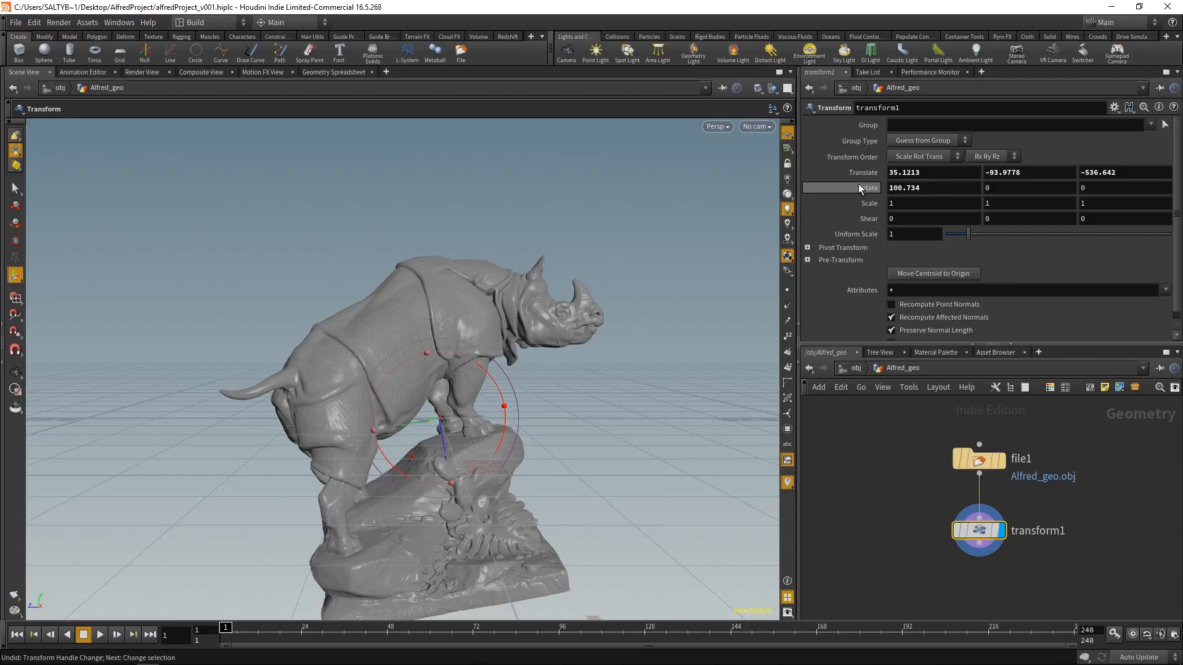
left_click(903, 188)
type("90")
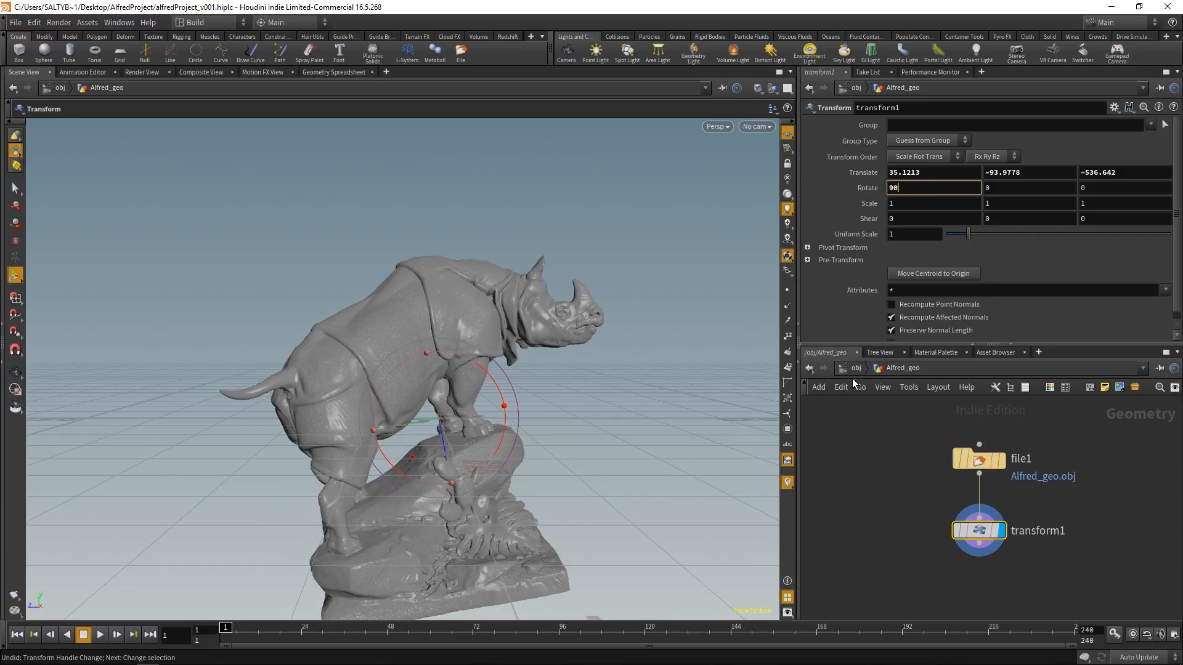
key("Return")
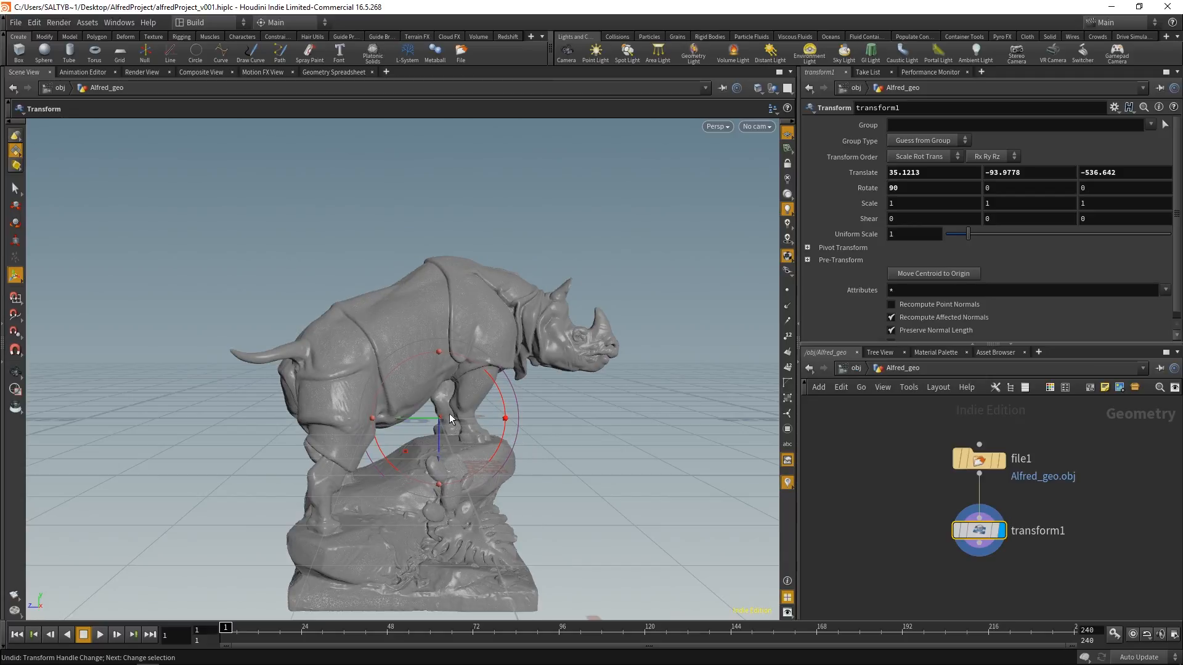
Step: Raise the statue along the vertical axis to a Y translation of about 189
left_click_drag(440, 419, 452, 271)
mouse_move(475, 458)
left_mouse_down("alt")
mouse_move(457, 455)
mouse_move(461, 444)
mouse_move(456, 452)
left_mouse_up("alt")
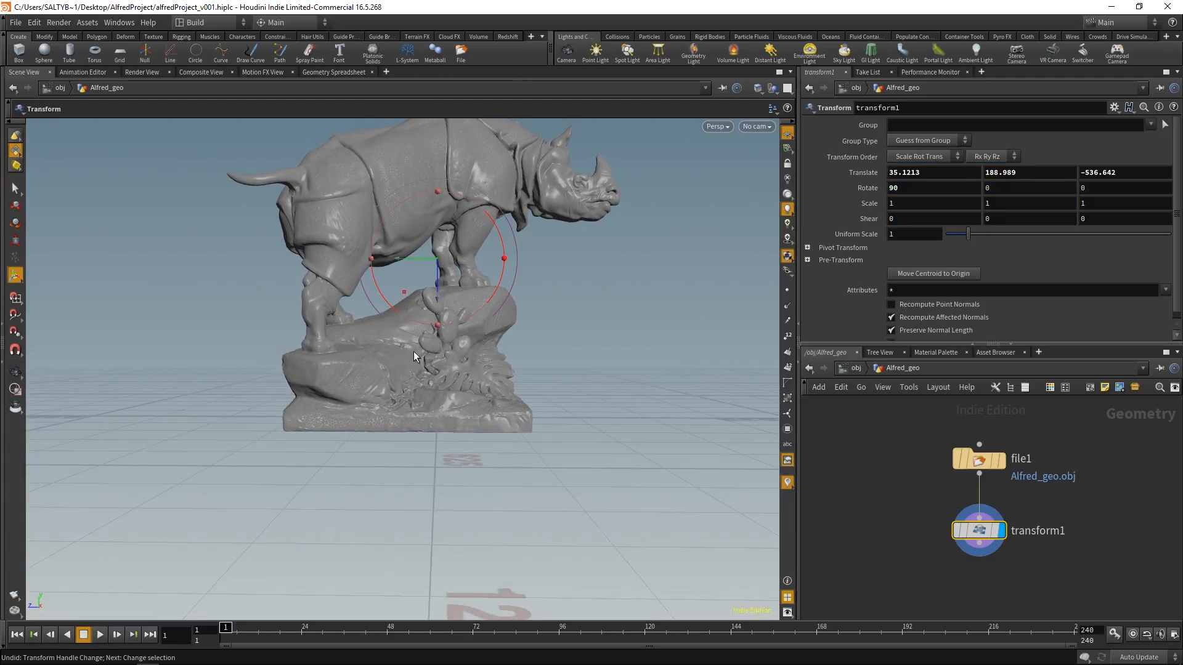
middle_click_drag(425, 364, 431, 399, "alt")
right_click_drag(430, 398, 478, 385, "alt")
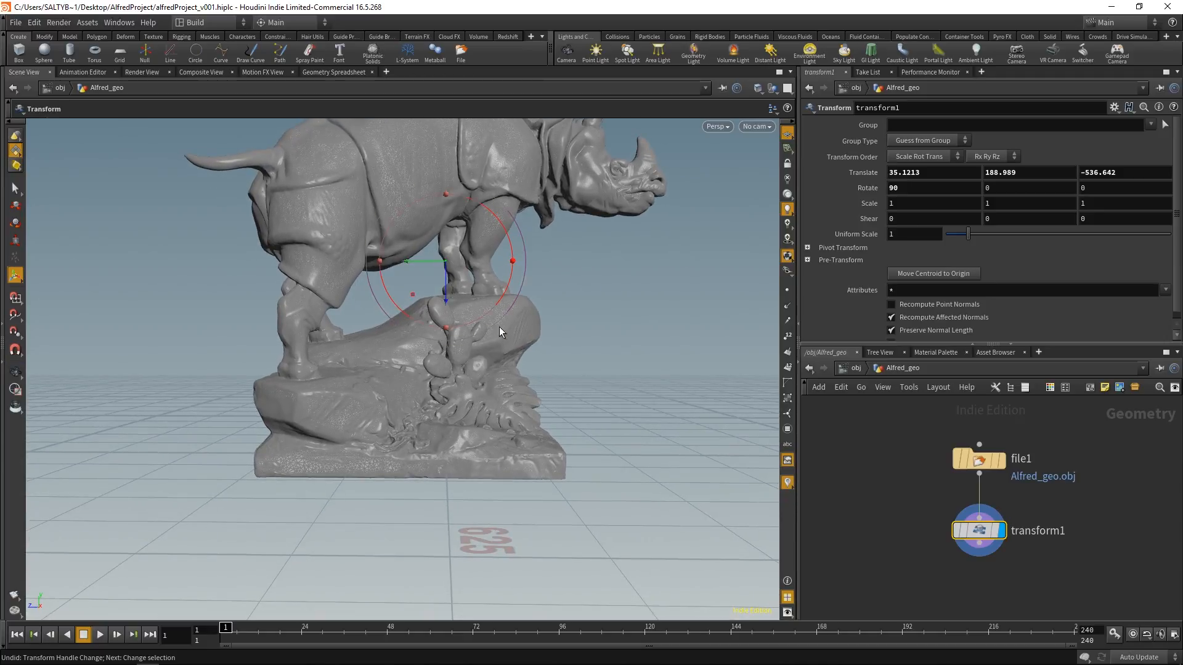
middle_click_drag(364, 380, 369, 395, "alt")
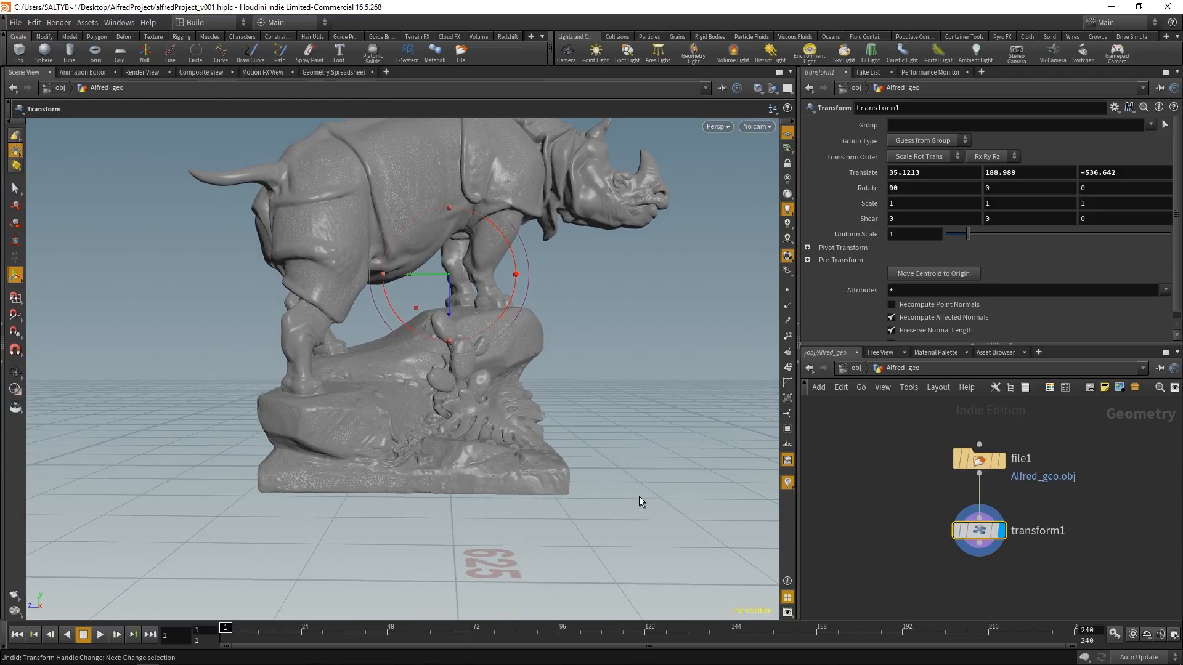
Step: Examine the underside and corners of the statue's base to check its height relative to the ground grid
left_click_drag(377, 419, 443, 336, "alt")
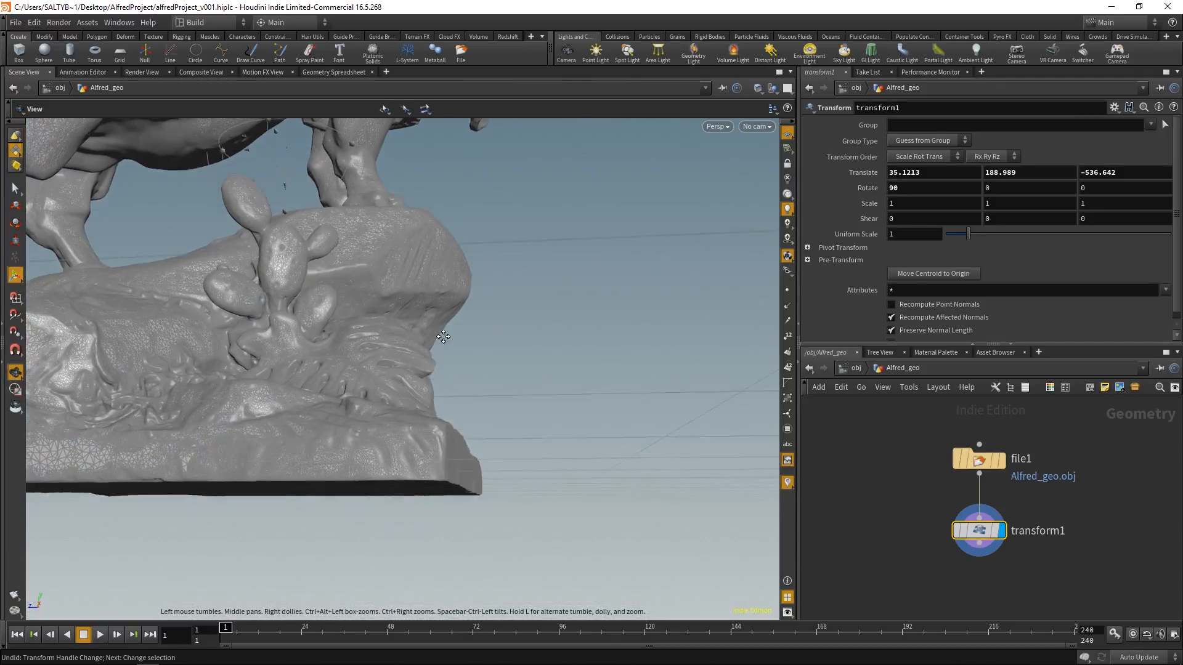
middle_click_drag(444, 337, 439, 296, "alt")
left_click_drag(430, 364, 433, 374, "alt")
right_click_drag(433, 373, 333, 415, "alt")
left_click_drag(332, 414, 329, 514, "alt")
middle_click_drag(466, 567, 456, 466, "alt")
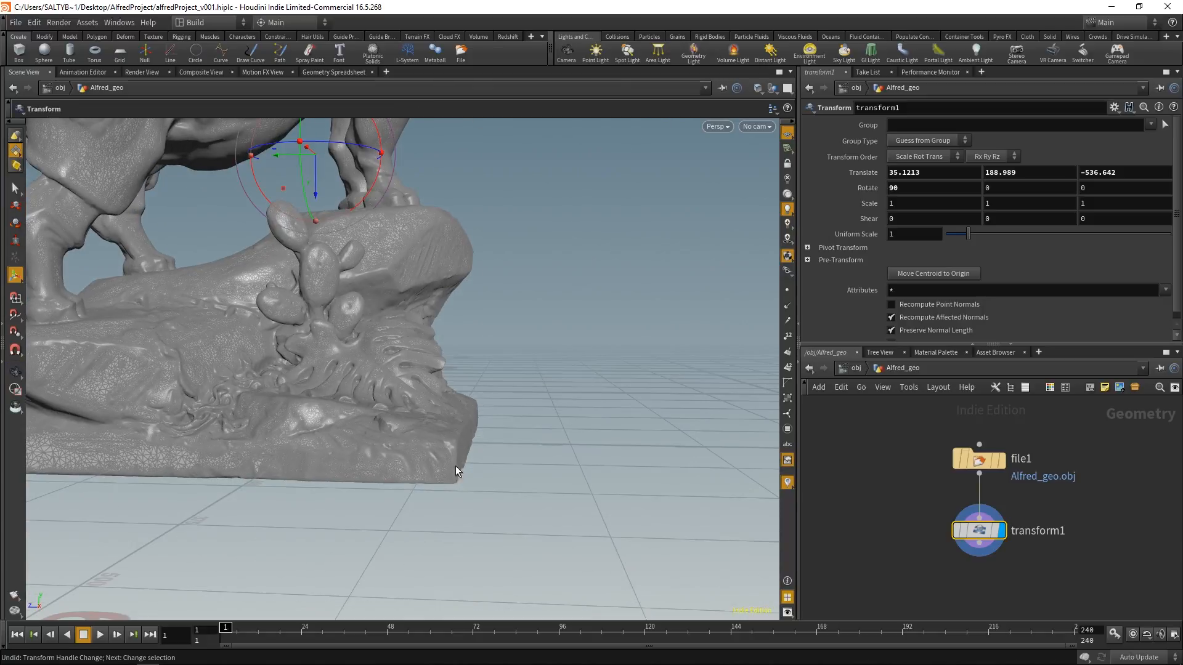
left_click_drag(490, 426, 499, 443, "alt")
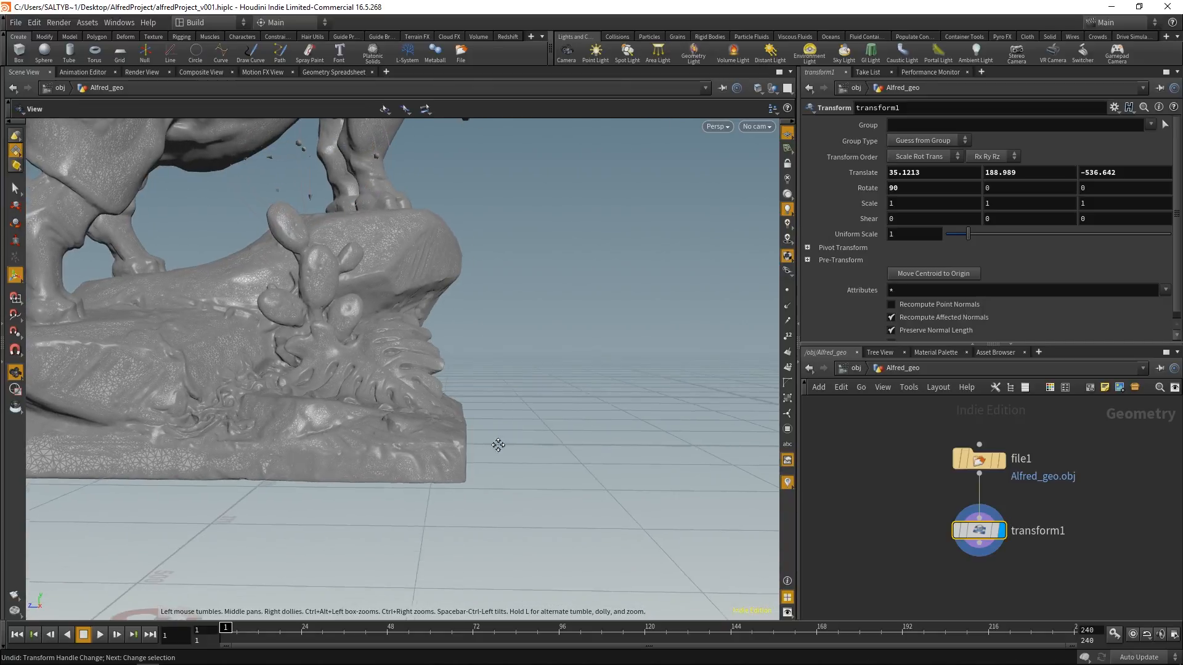
right_click_drag(499, 444, 346, 496, "alt")
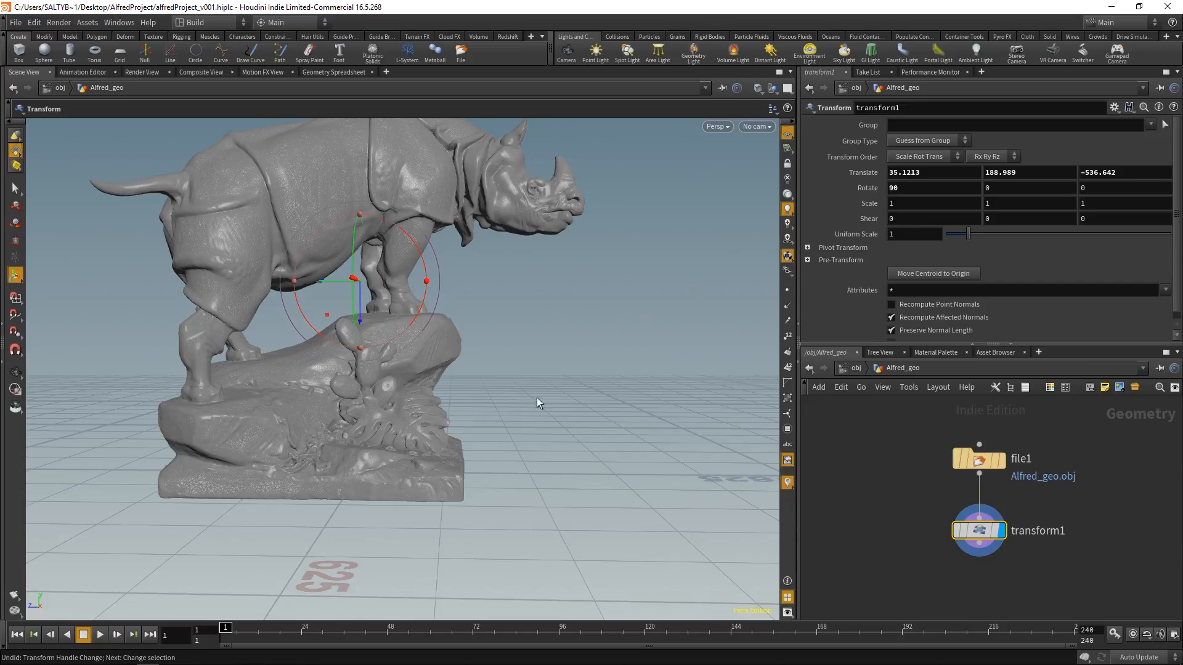
left_click_drag(484, 404, 432, 391, "alt")
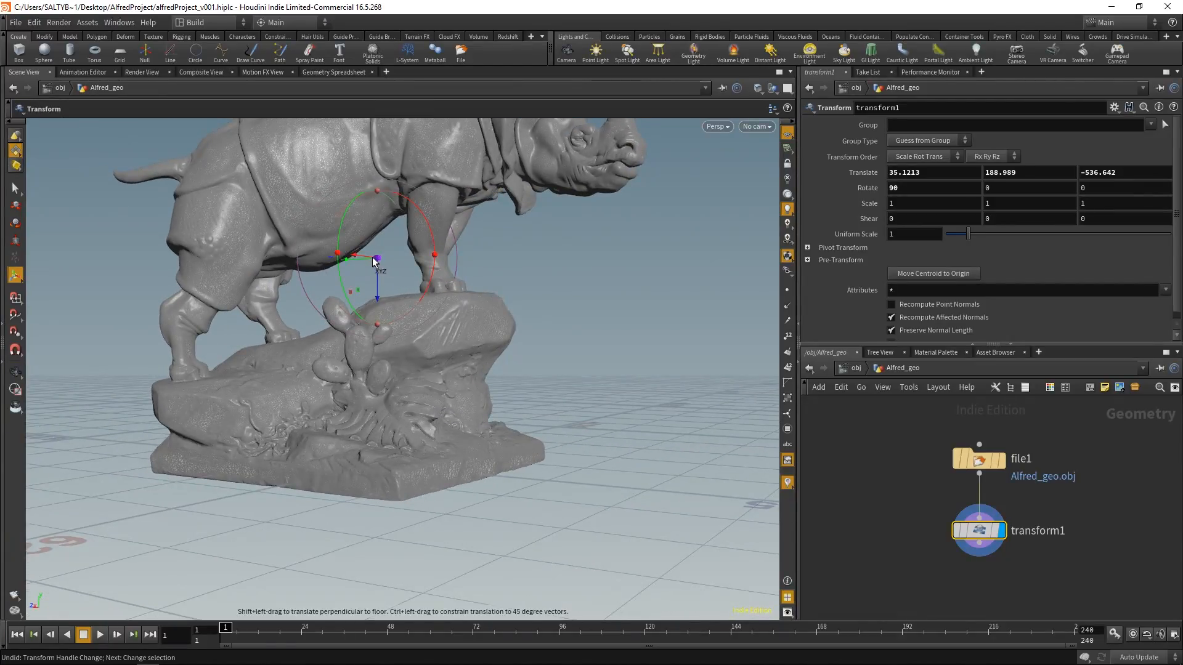
Step: Move the Transform pivot down and forward toward the front of the statue's rock base
key("Insert")
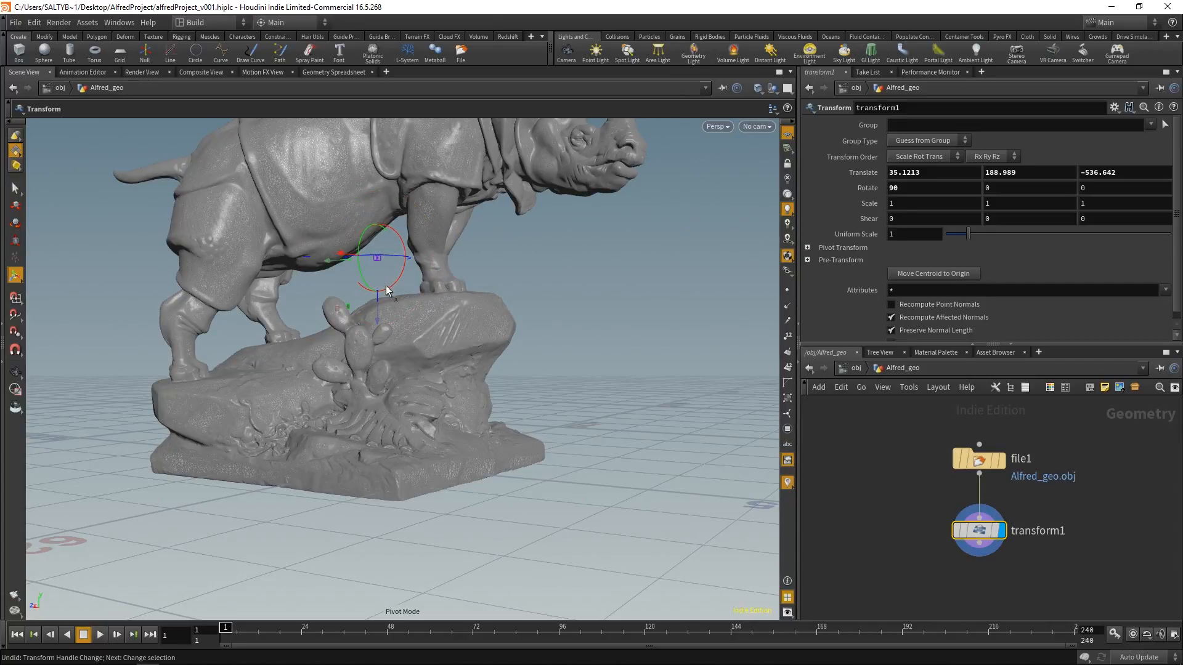
left_click_drag(332, 258, 481, 422)
key("Insert")
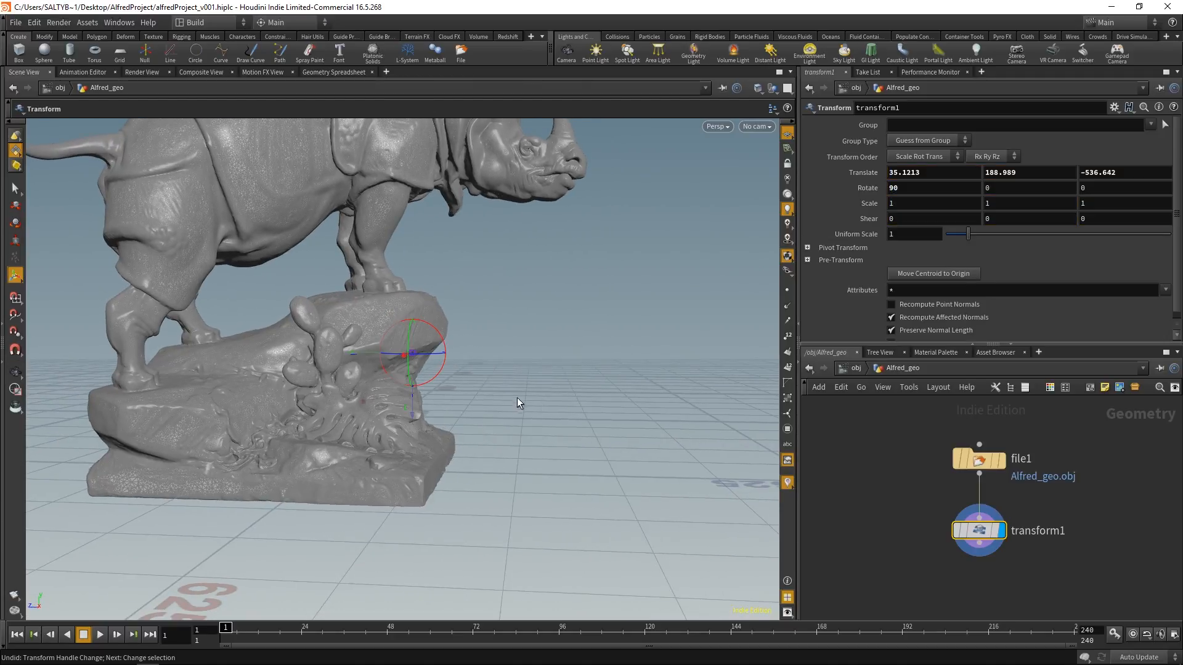
Step: Turn on point snapping, snap the pivot to a point on the base's underside, and leave pivot mode
key("grave")
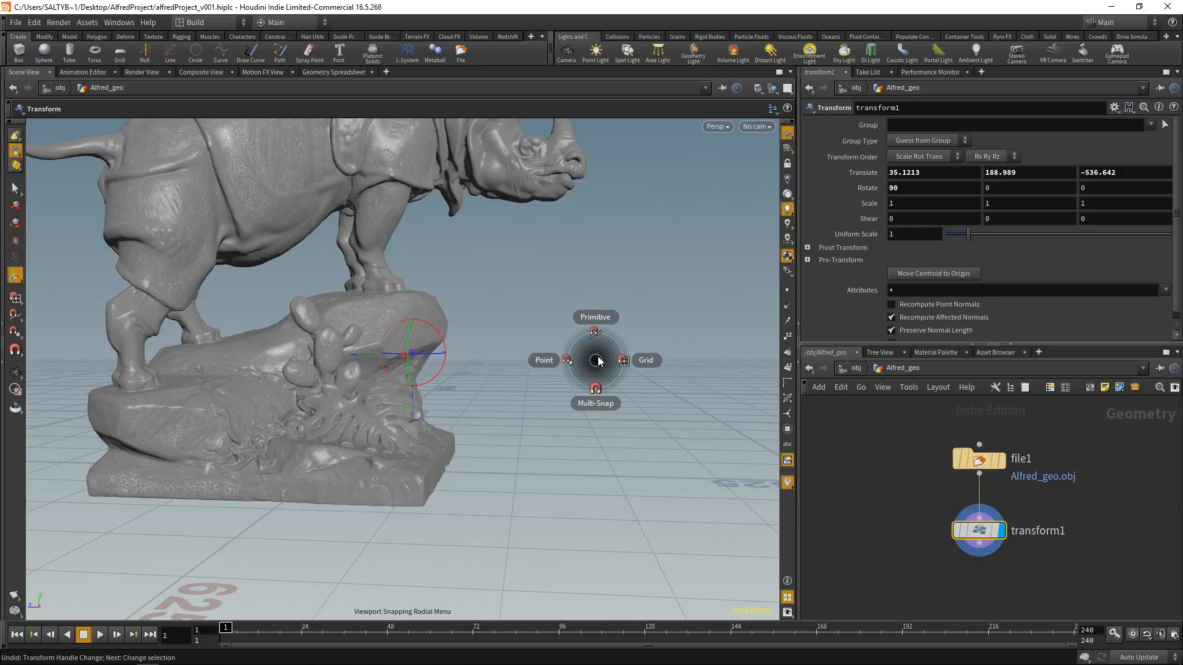
left_click(533, 360)
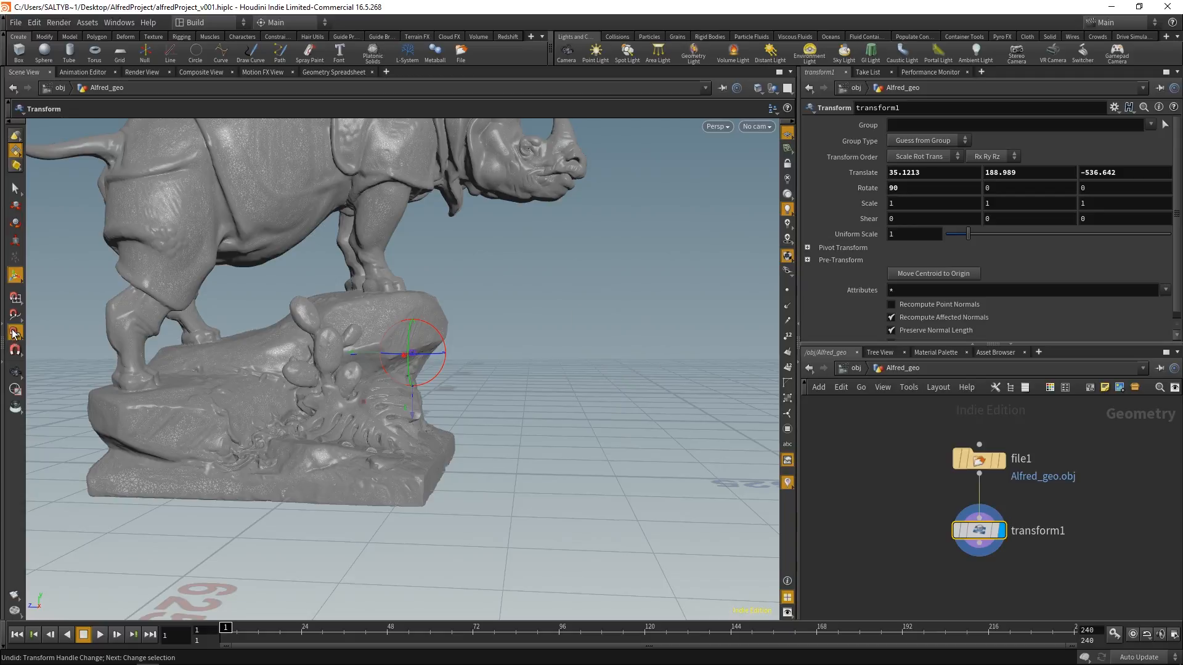
left_click_drag(497, 377, 453, 354, "alt")
key("Escape")
key("Return")
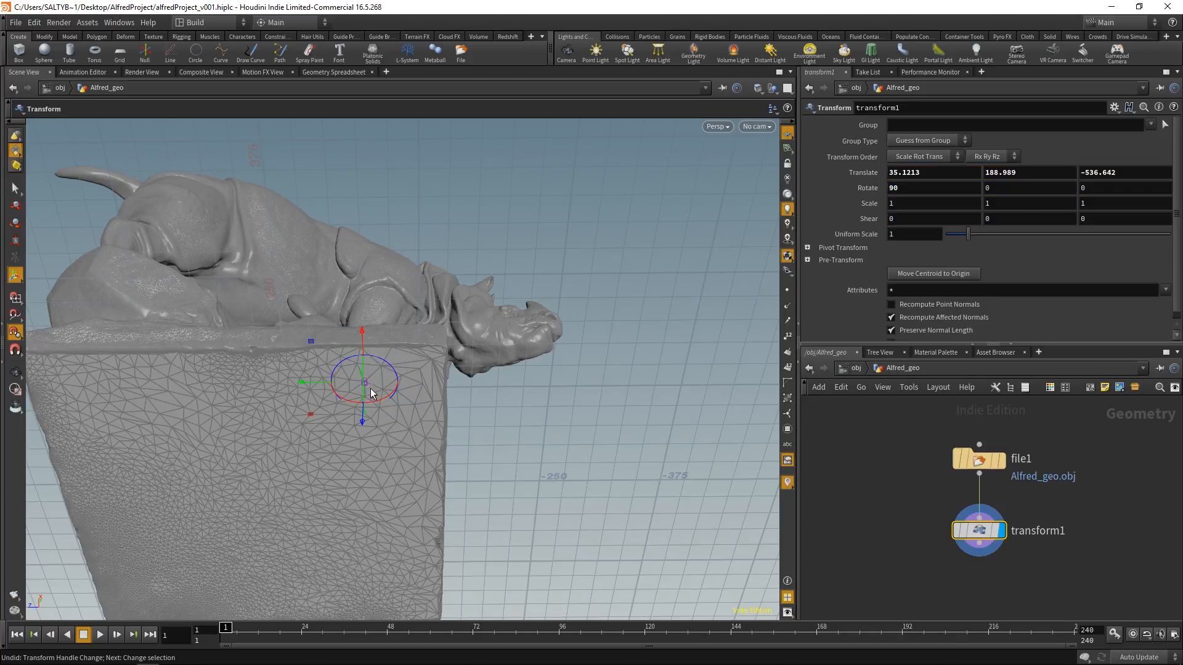
left_click_drag(525, 329, 492, 475, "alt")
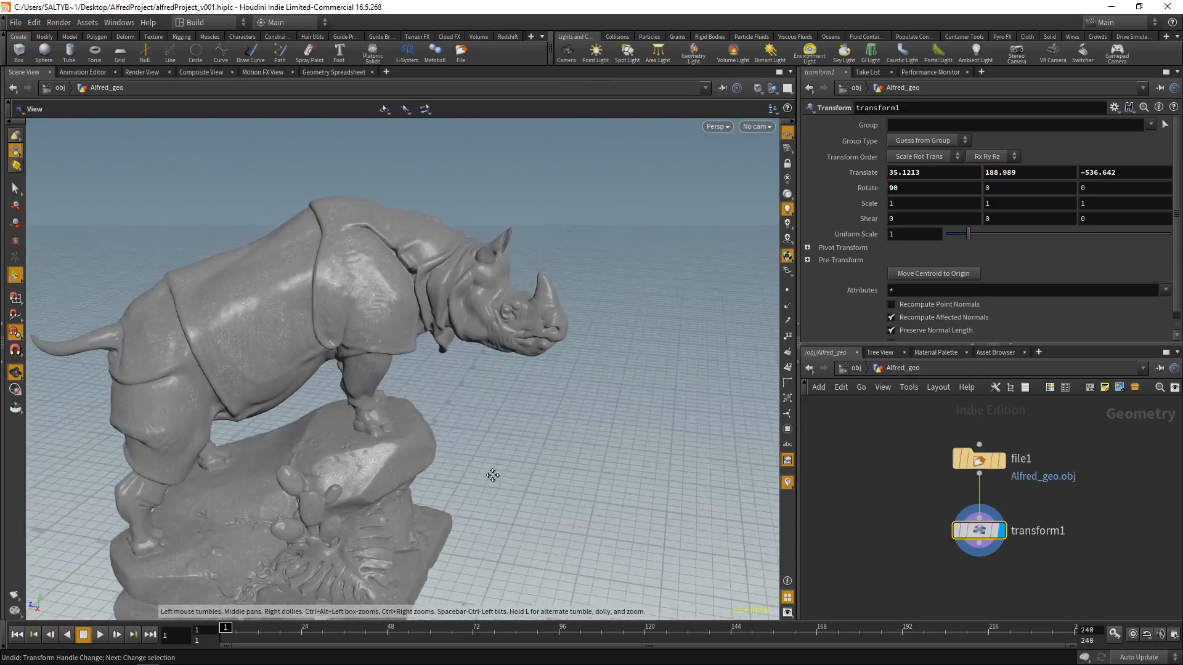
middle_click_drag(492, 475, 522, 308, "alt")
left_click_drag(522, 308, 516, 327, "alt")
left_click_drag(439, 377, 463, 397, "alt")
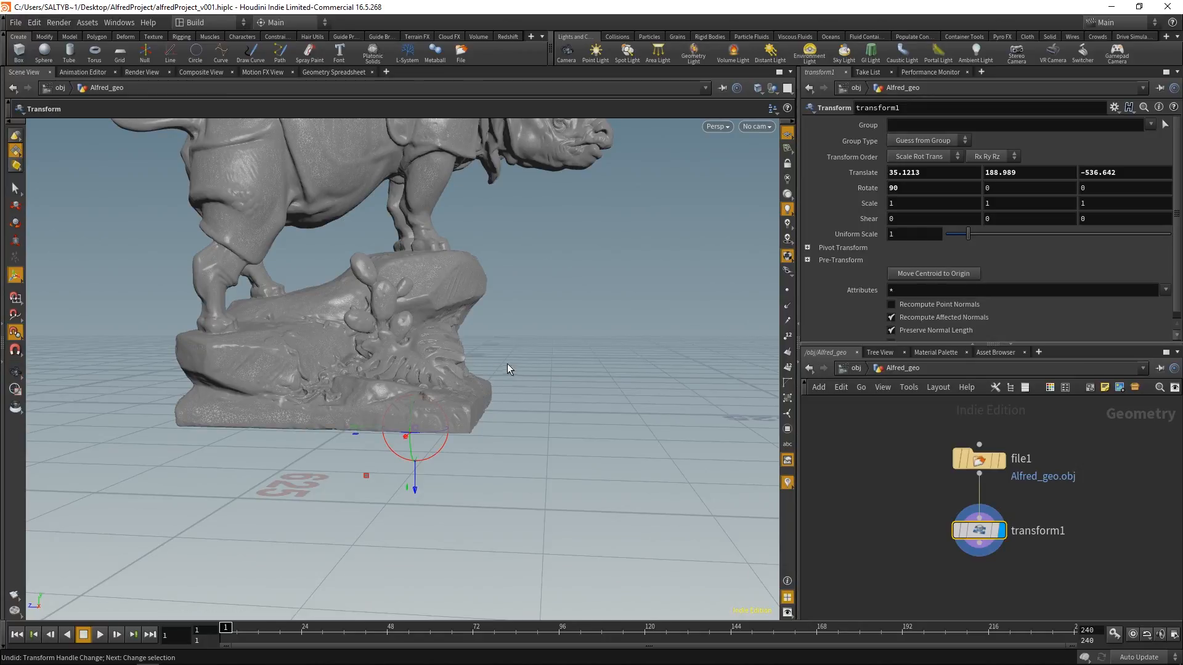
key("Insert")
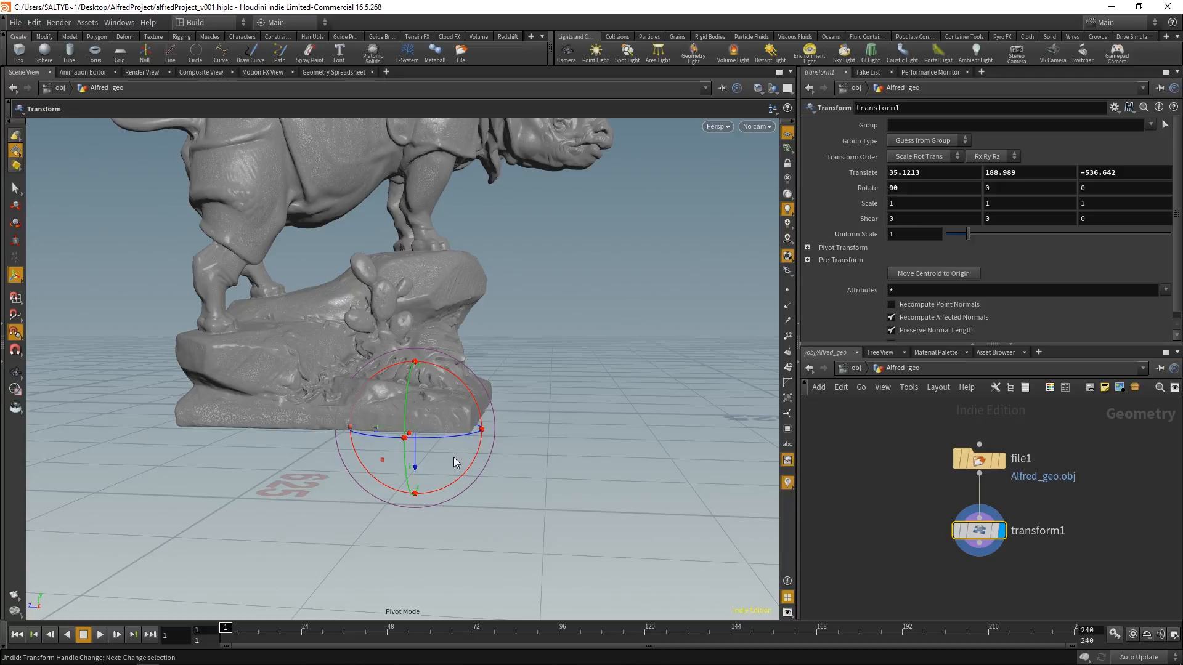
Step: Lift the statue above the grid to a Y translation of about 288.6, and turn off point snapping
left_click_drag(417, 469, 434, 367)
key("r")
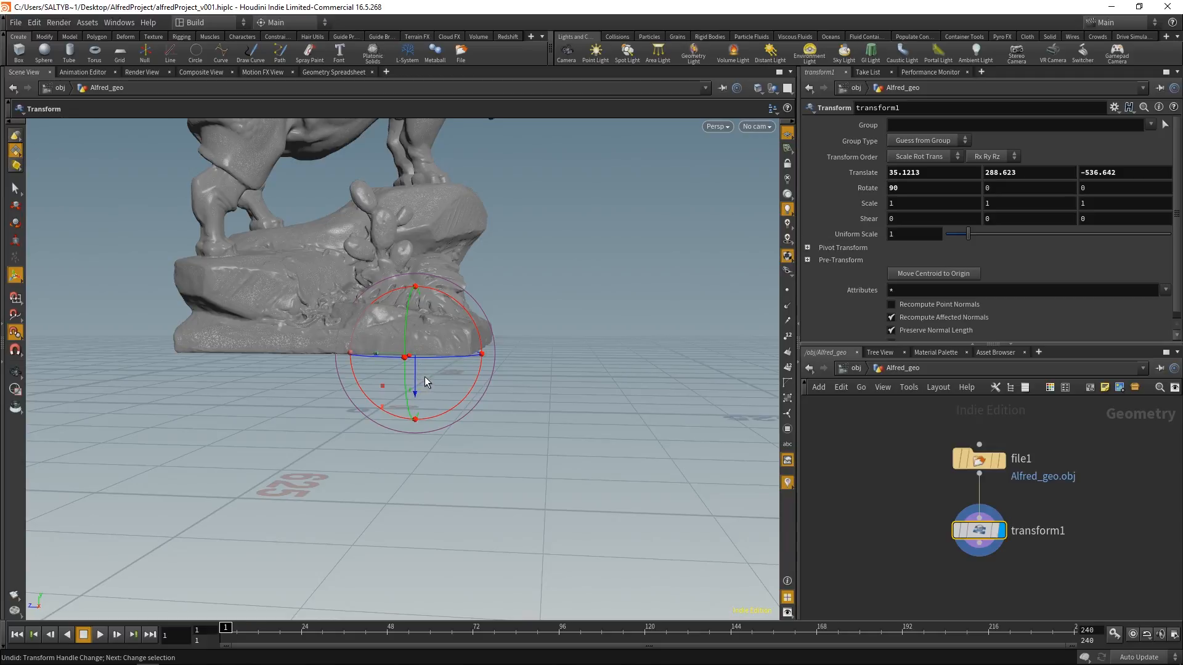
key("x")
left_click_drag(551, 396, 552, 379, "alt")
key("Return")
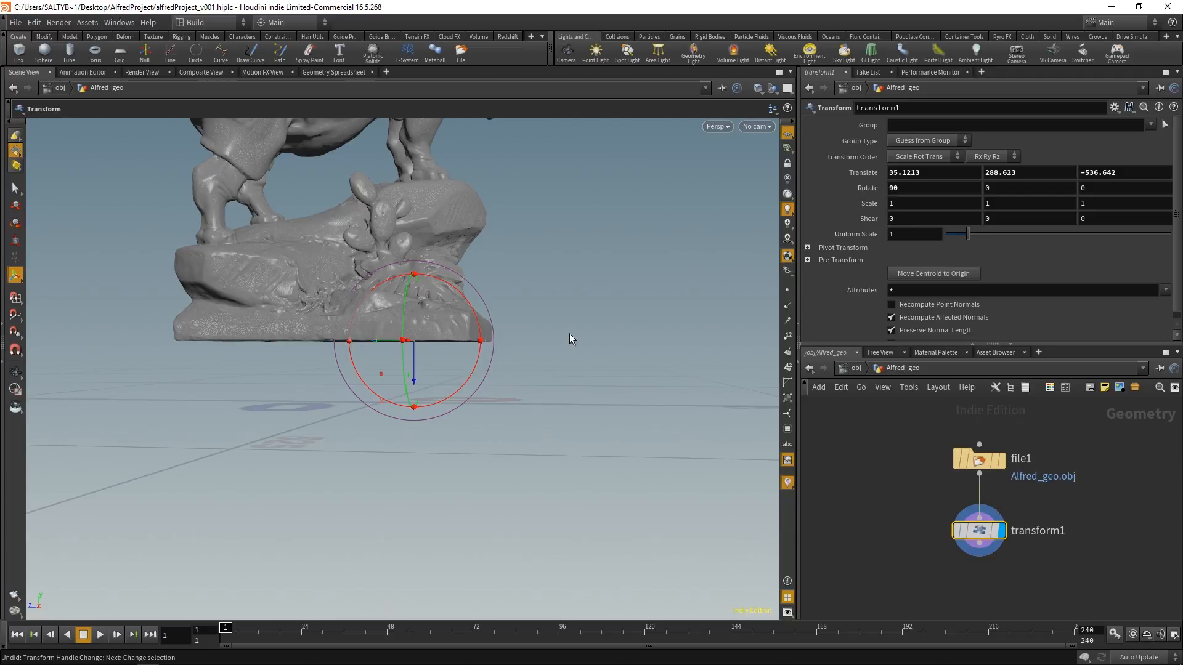
Step: Turn on grid snapping and lower the statue onto the ground grid, at a Y translation of about 197.1
key("grave")
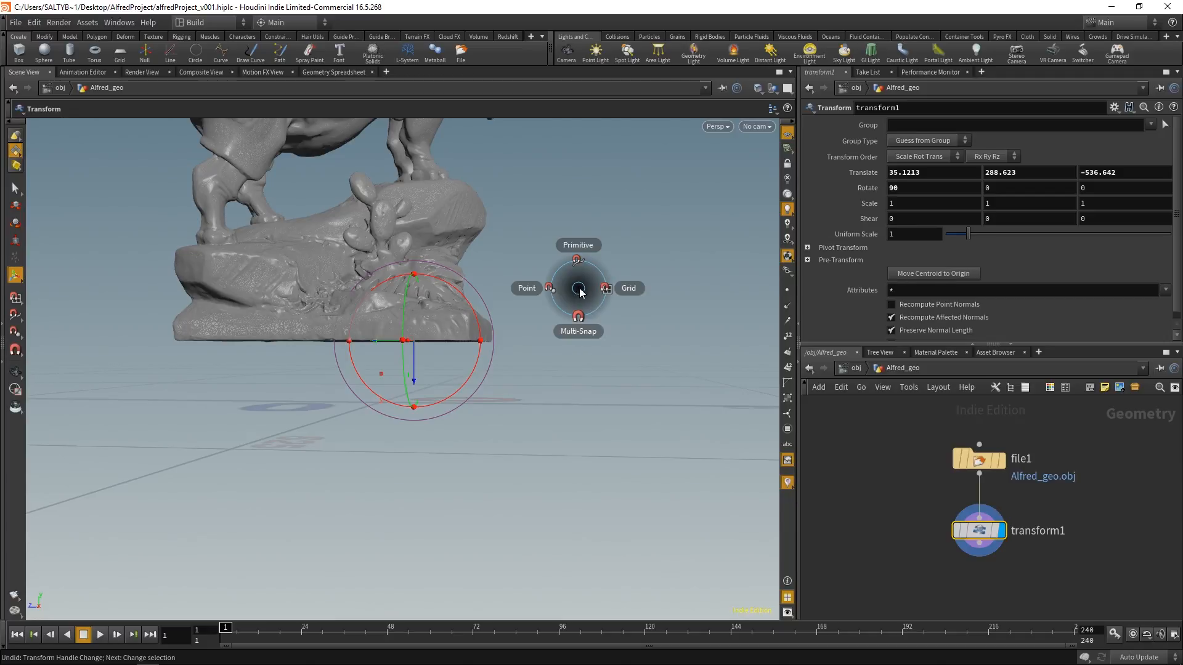
left_click(742, 279)
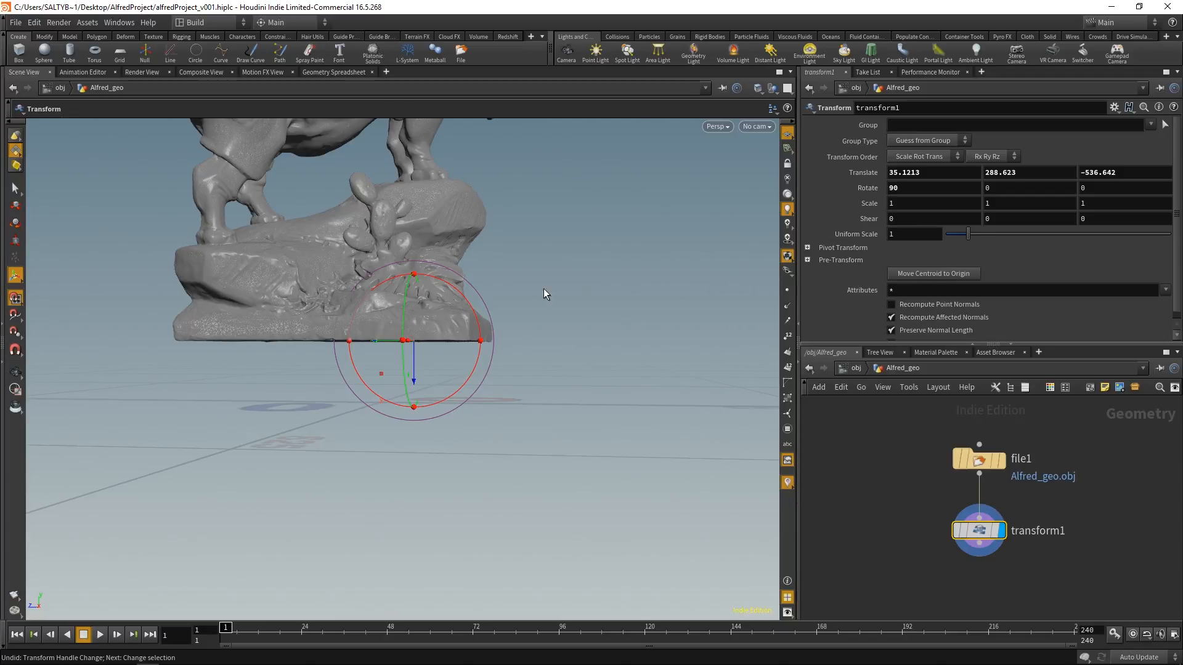
left_click_drag(531, 302, 421, 354, "alt")
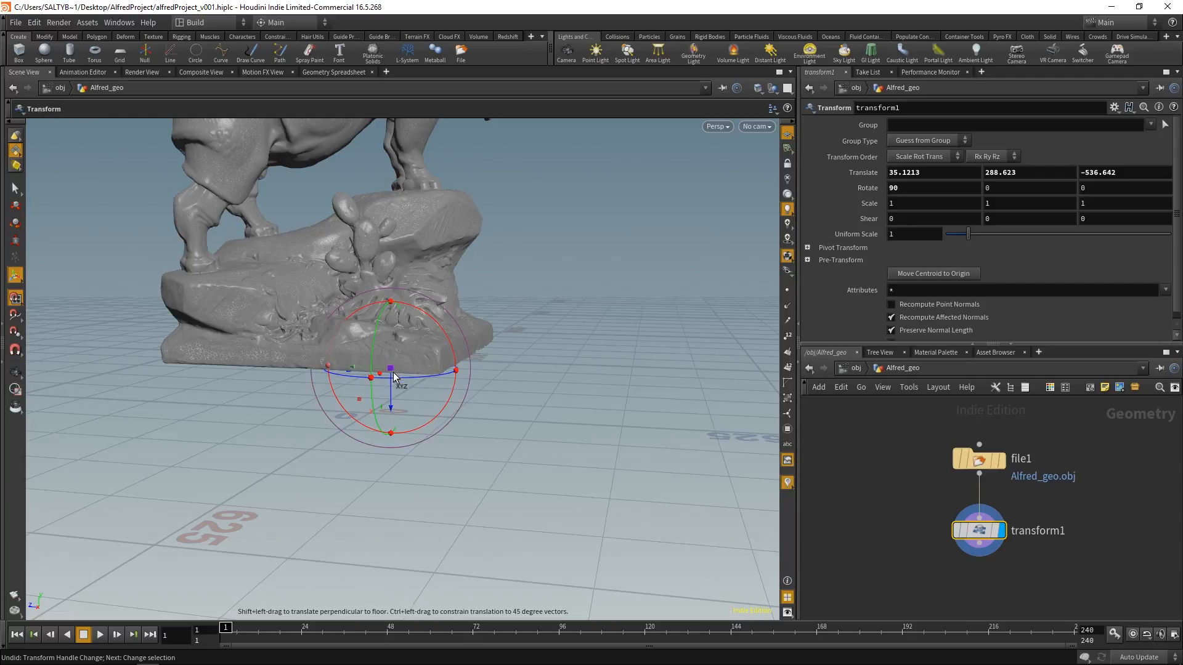
left_click_drag(391, 409, 290, 499)
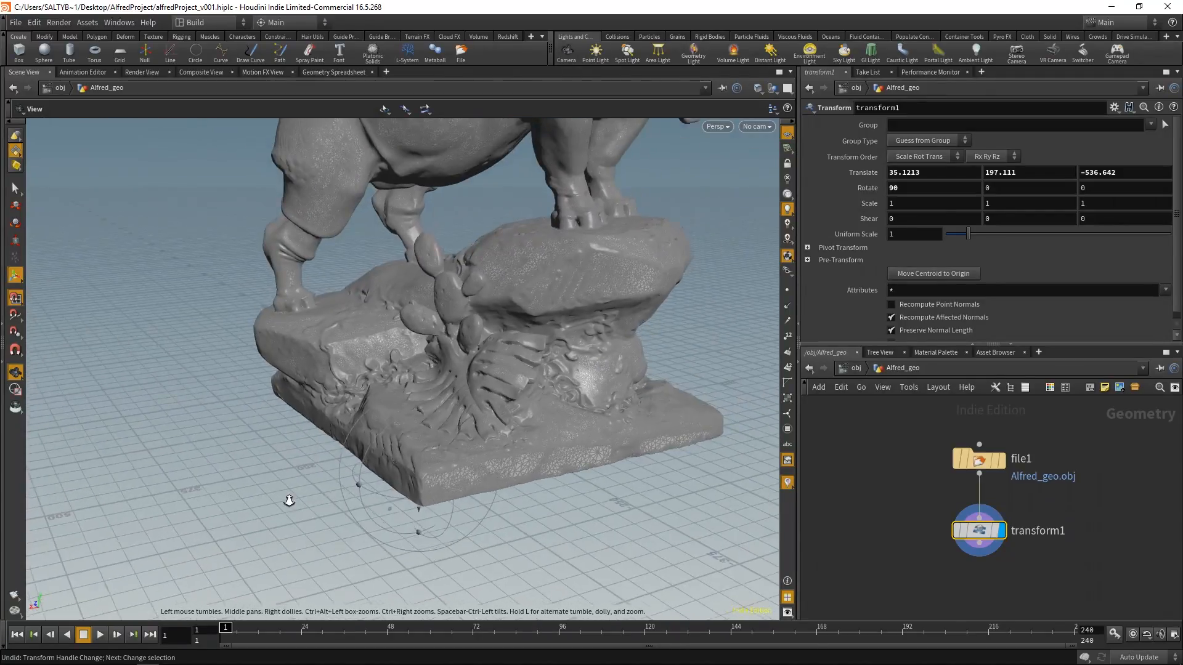
Step: Inspect from several angles how the statue's base sits on the ground grid, ending in the View tool
right_click_drag(290, 499, 234, 475, "alt")
left_click_drag(317, 434, 375, 431, "alt")
mouse_move(376, 431)
right_mouse_down("alt")
mouse_move(416, 462)
mouse_move(356, 438)
right_mouse_up("alt")
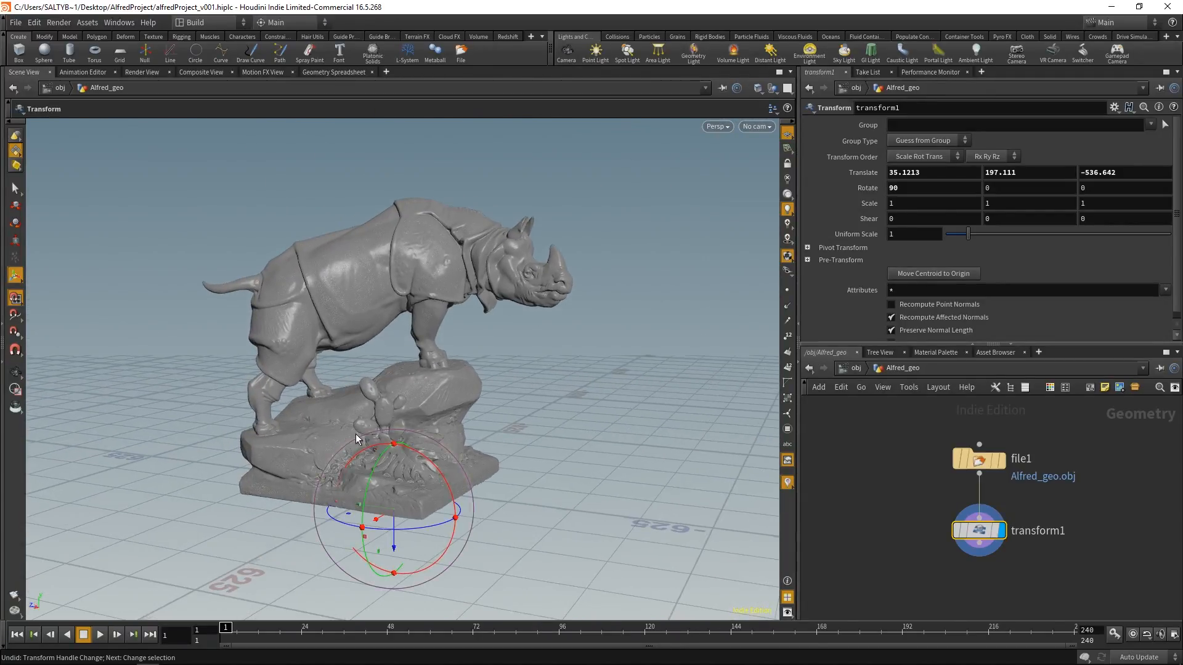
middle_click_drag(417, 425, 445, 424, "alt")
right_click_drag(445, 424, 493, 396, "alt")
left_click_drag(494, 396, 446, 423, "alt")
key("Return")
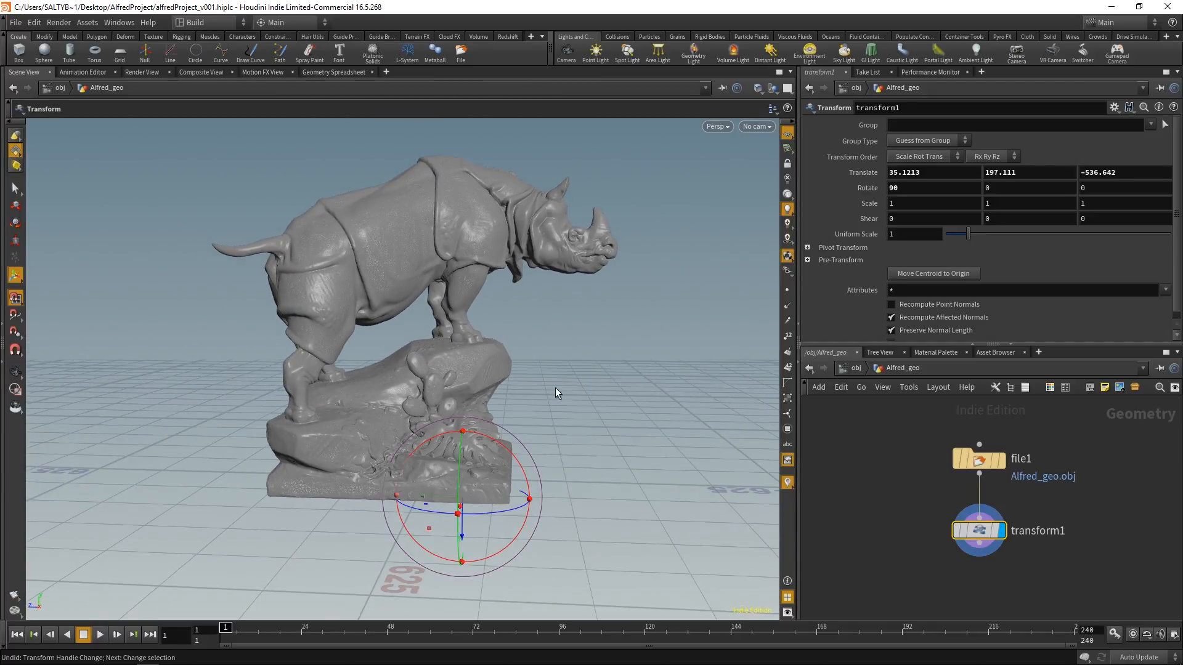
left_click_drag(489, 412, 430, 406, "alt")
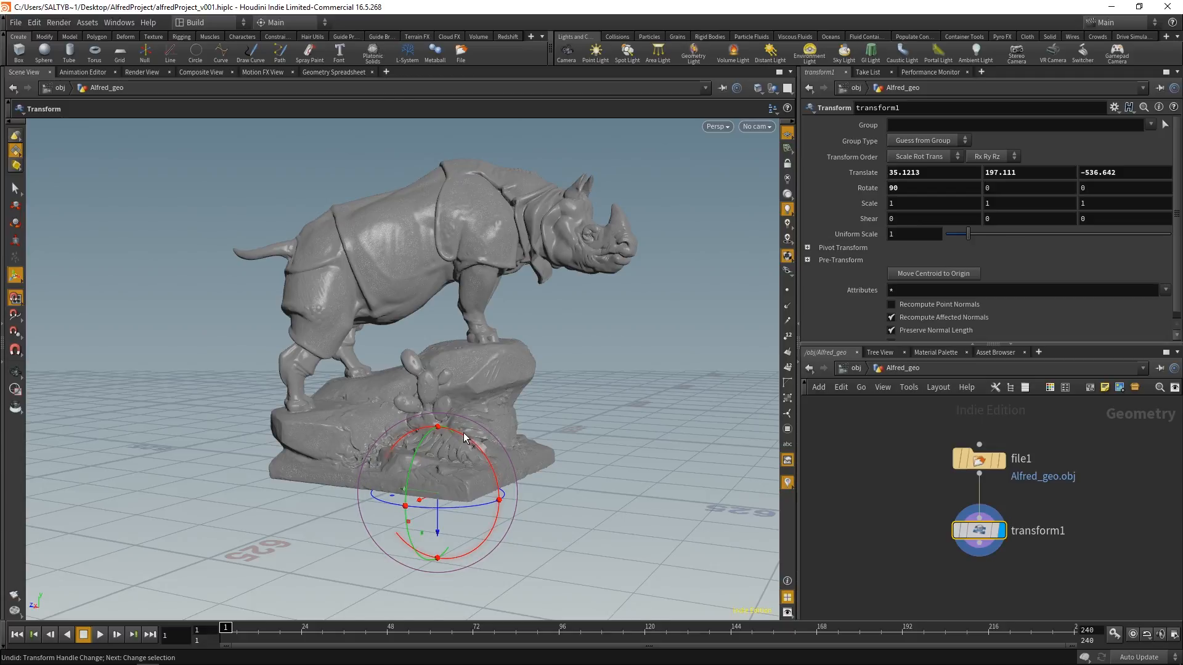
key("Escape")
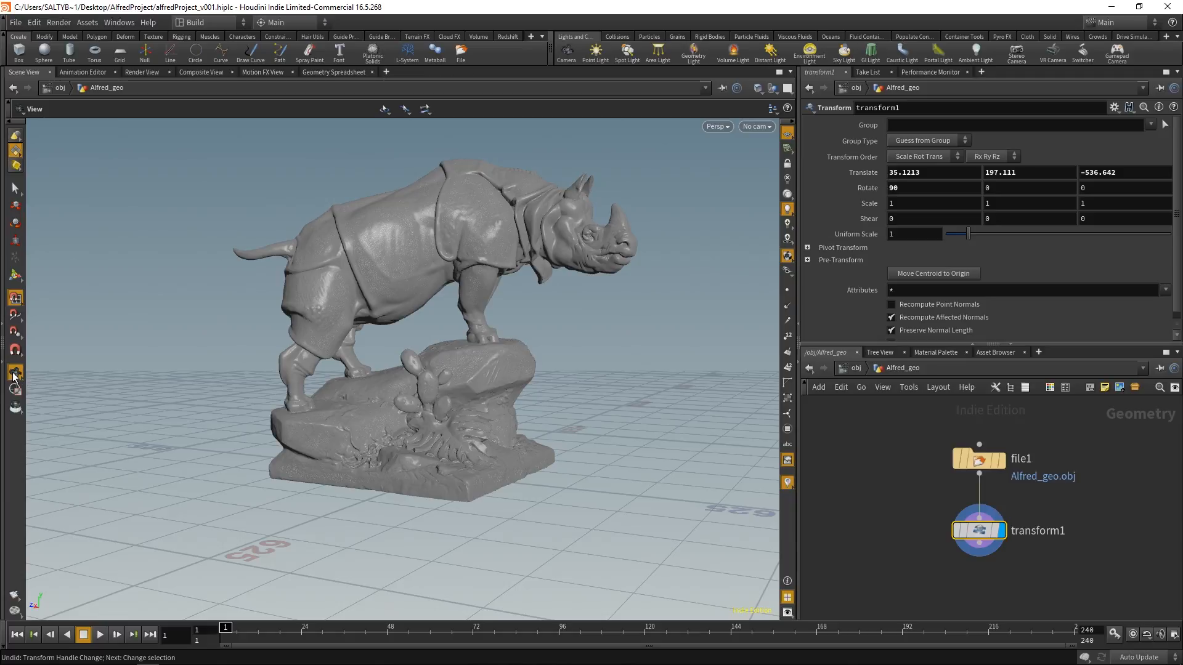
Step: Examine the statue and its placement on the ground grid from the side, front and rear
left_click_drag(197, 423, 465, 425)
mouse_move(465, 425)
right_mouse_down()
mouse_move(494, 431)
mouse_move(470, 438)
right_mouse_up()
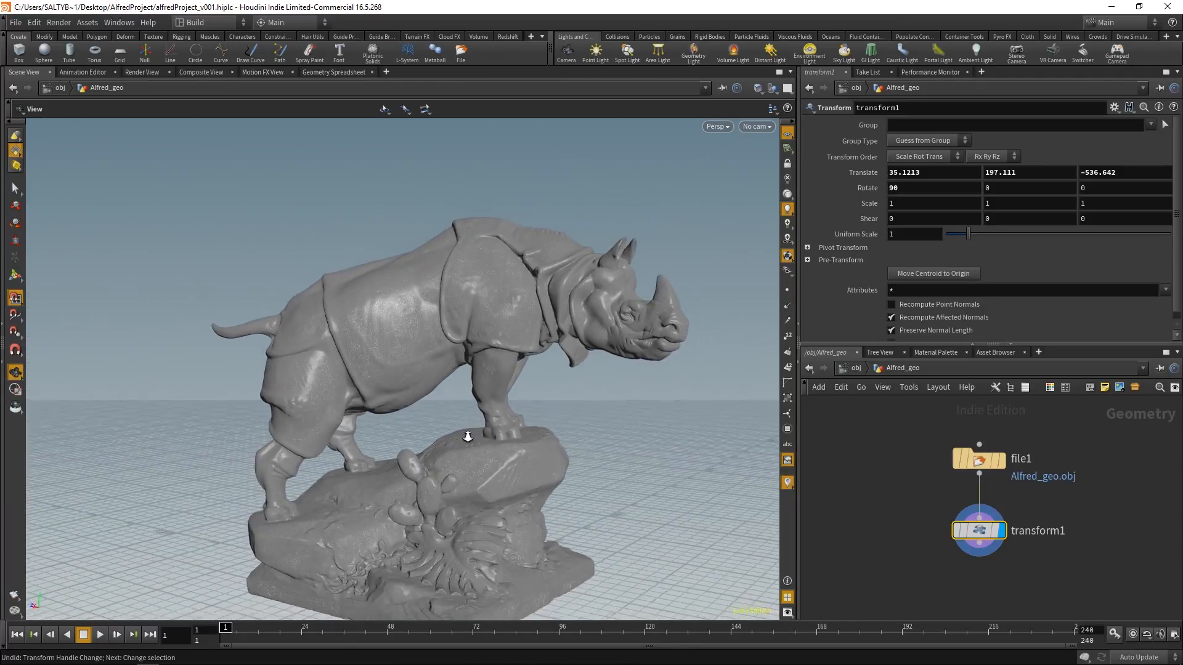
middle_click_drag(470, 438, 461, 362)
left_click_drag(479, 420, 396, 428)
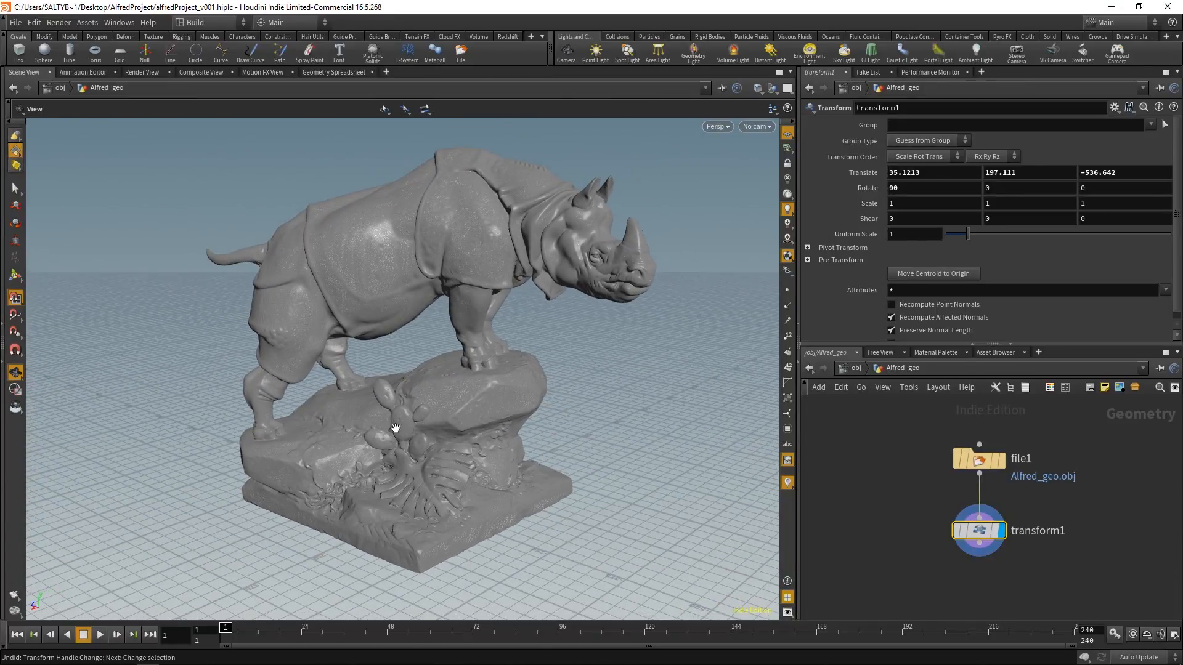
left_click_drag(472, 383, 488, 351)
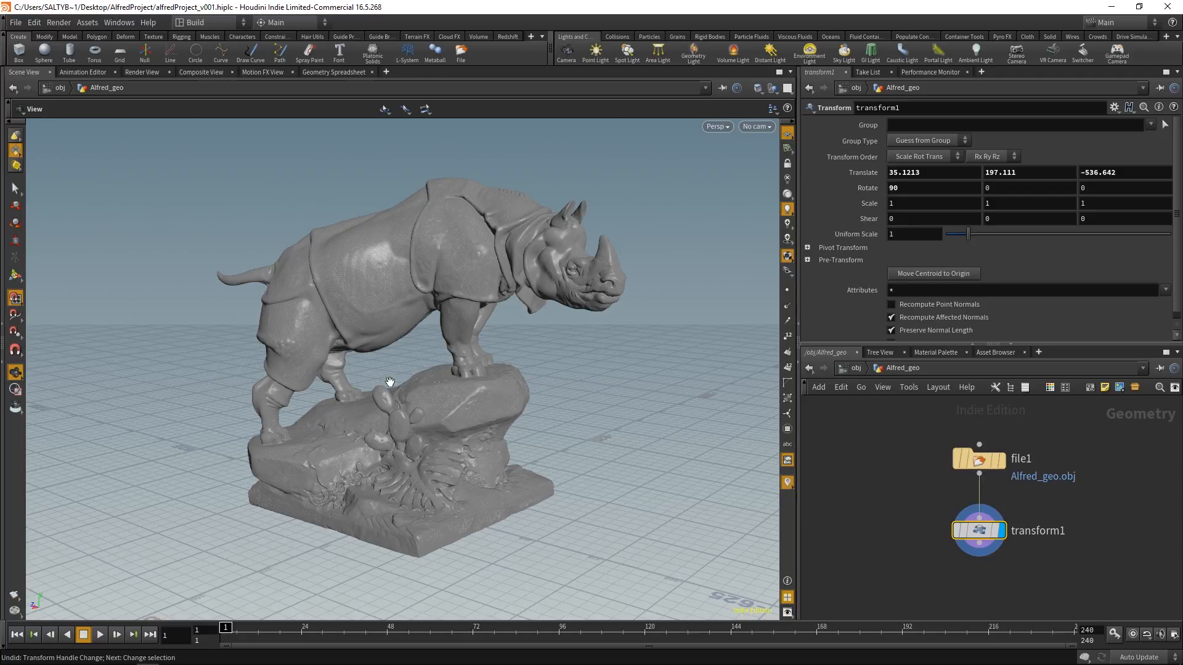
left_click_drag(420, 466, 497, 405)
right_click_drag(496, 404, 490, 408)
left_click_drag(490, 409, 515, 431)
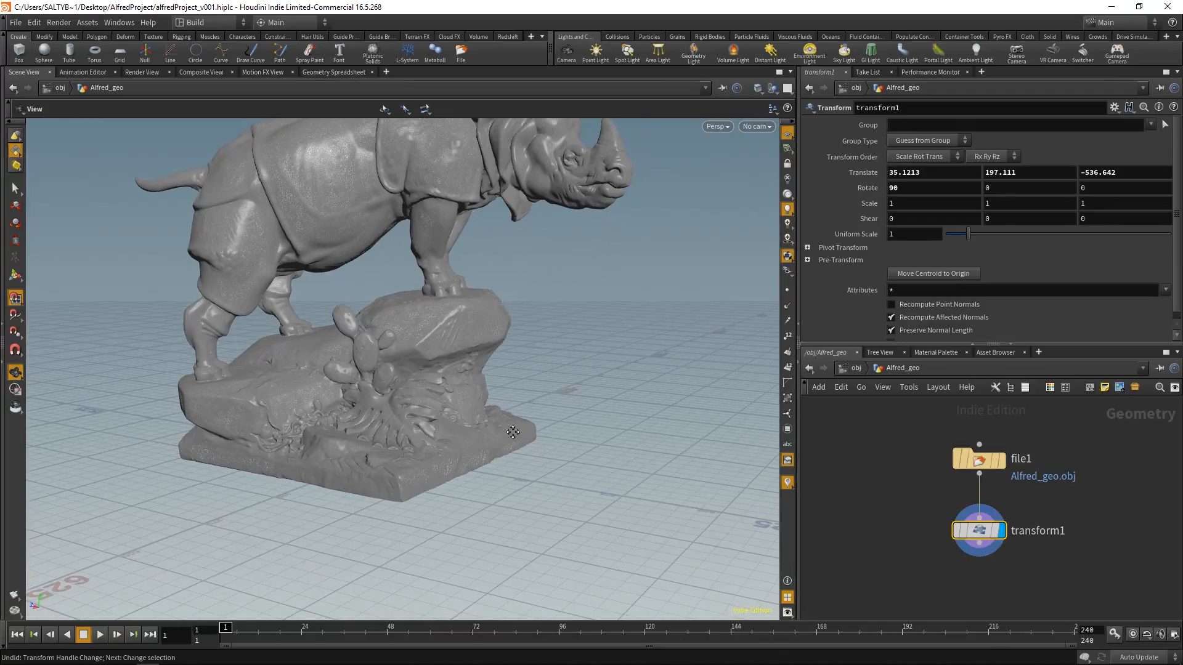
right_click_drag(515, 431, 508, 435)
left_click_drag(508, 434, 450, 459)
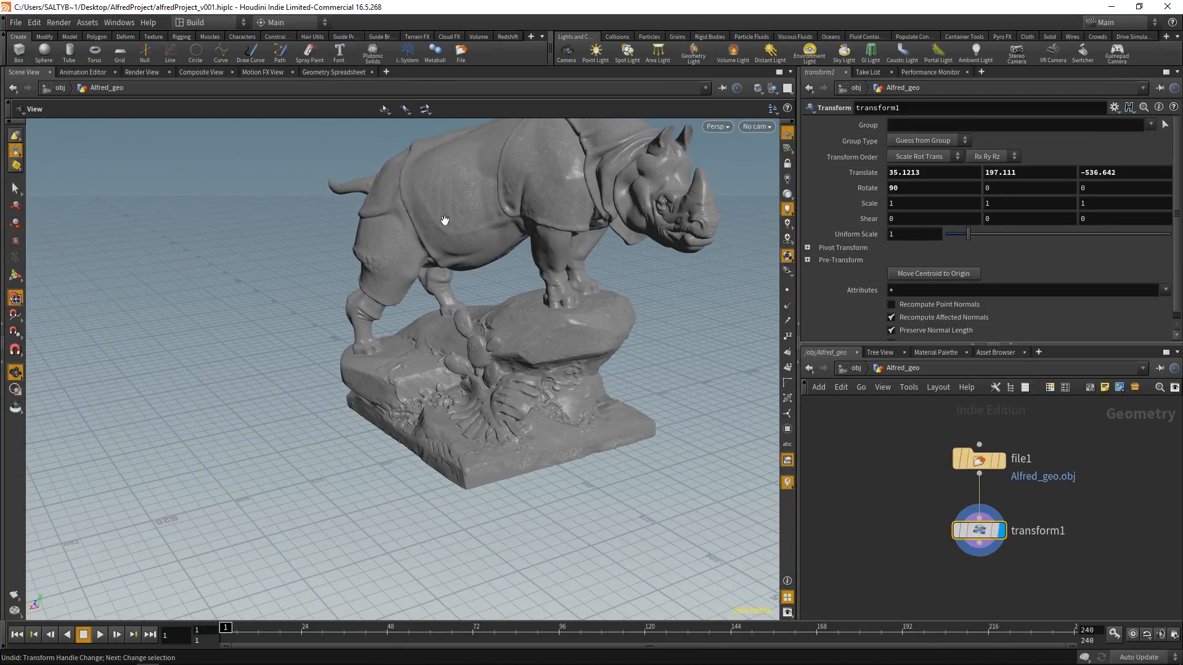
left_click_drag(555, 401, 578, 423)
middle_click_drag(916, 497, 804, 492)
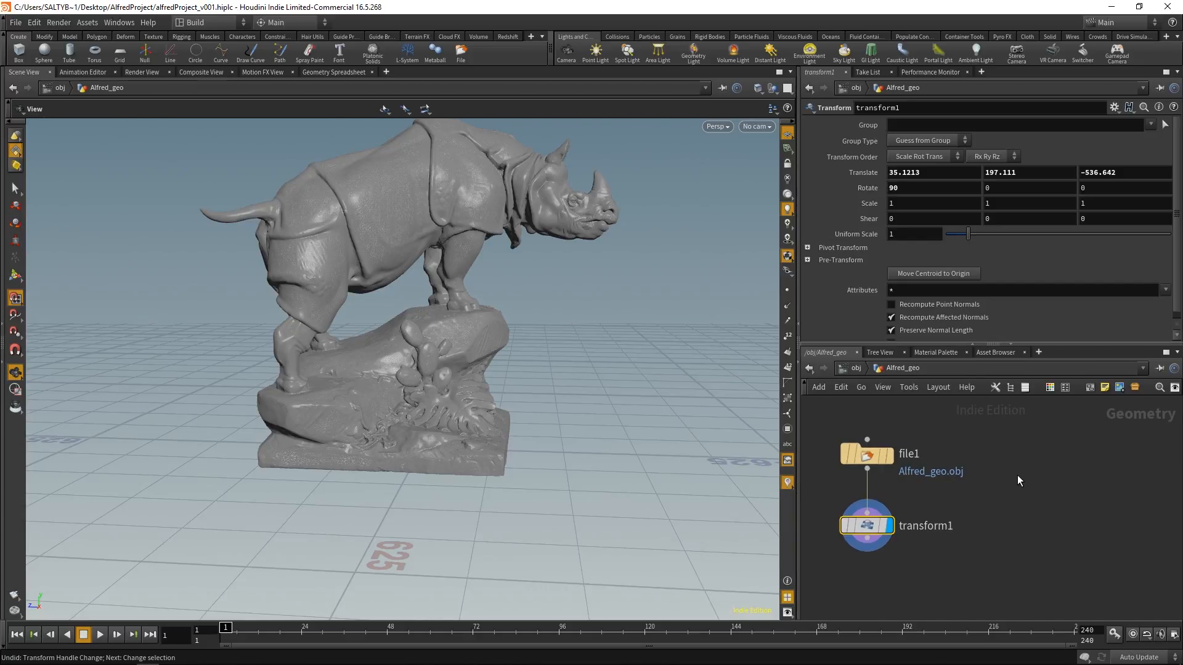
left_click_drag(605, 453, 510, 430)
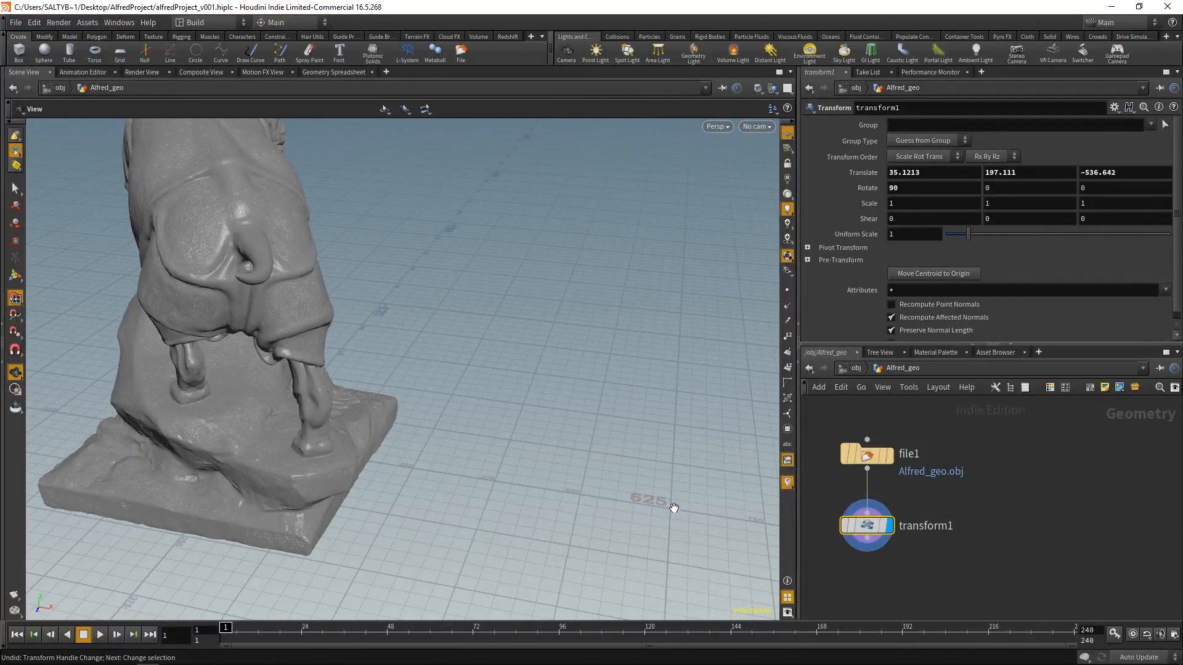
left_click_drag(630, 501, 458, 549)
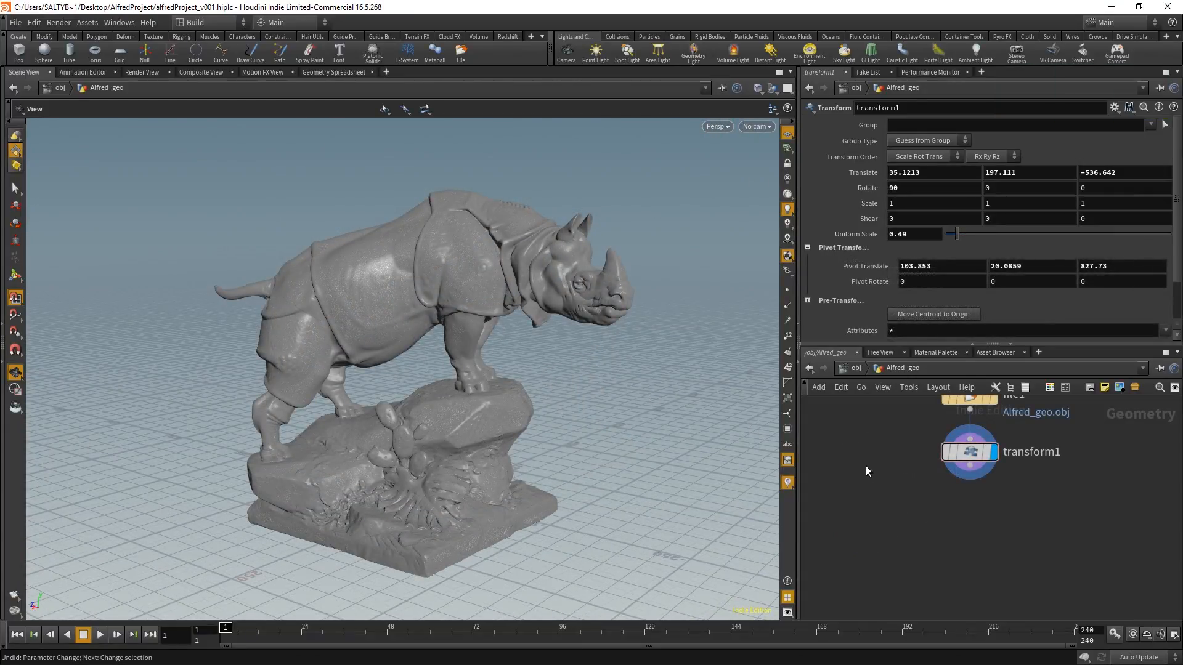
Step: Add a second Transform node wired below transform1 and make it the displayed node
key("Tab")
type("tran")
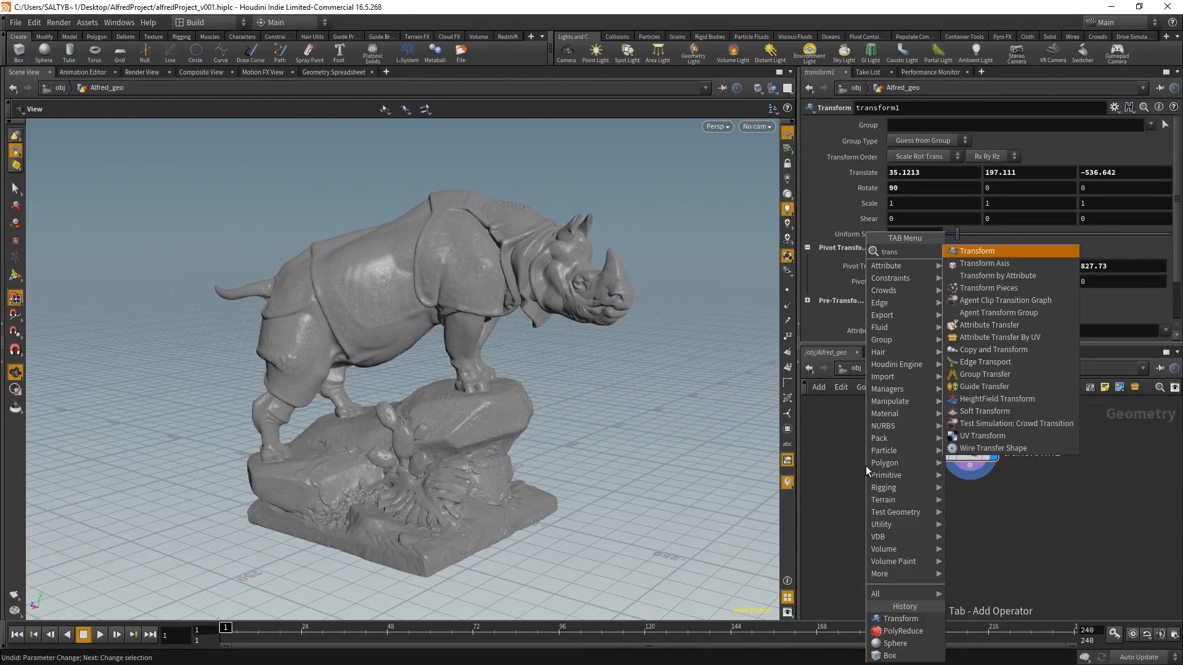
key("Return")
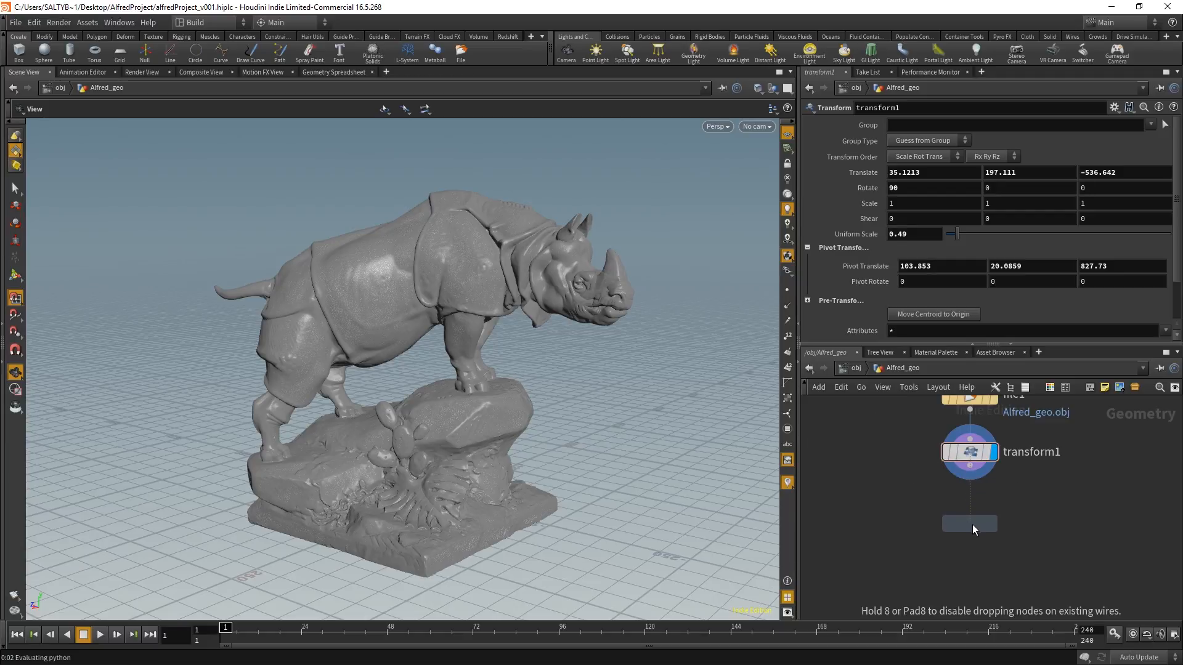
left_click(971, 524)
left_click_drag(975, 478, 970, 511)
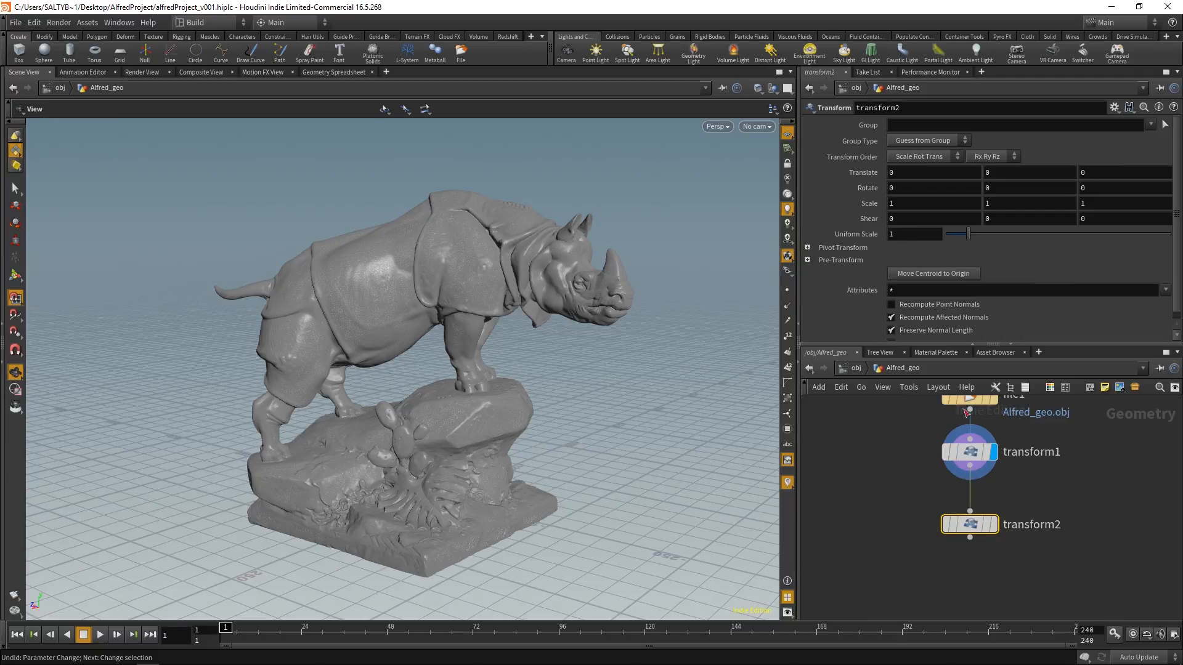
mouse_move(982, 456)
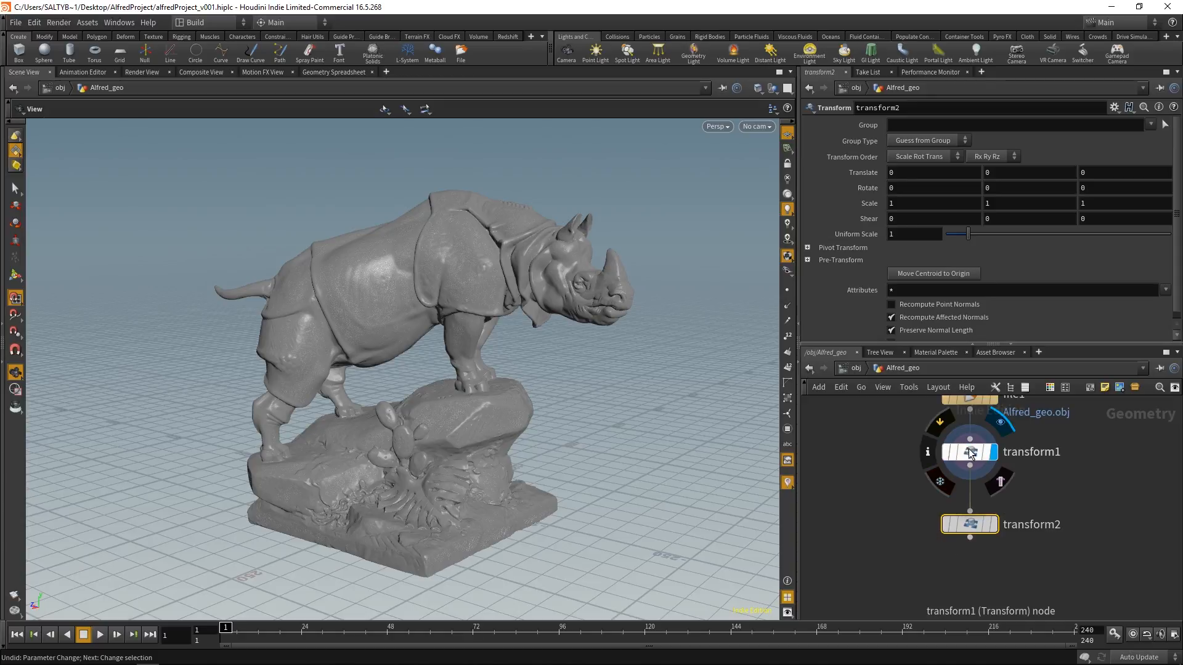
left_click(995, 525)
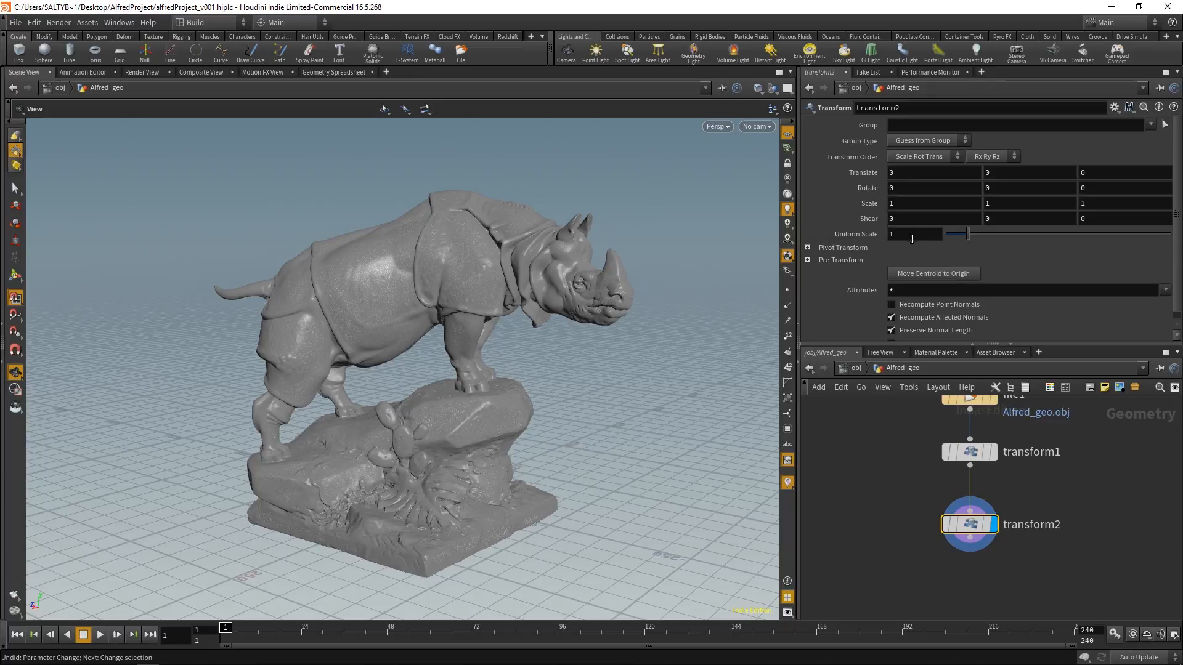
Step: Set transform2's uniform scale to 0.01, and move the node closer beneath transform1
left_click_drag(910, 235, 820, 259)
type(".01")
key("Return")
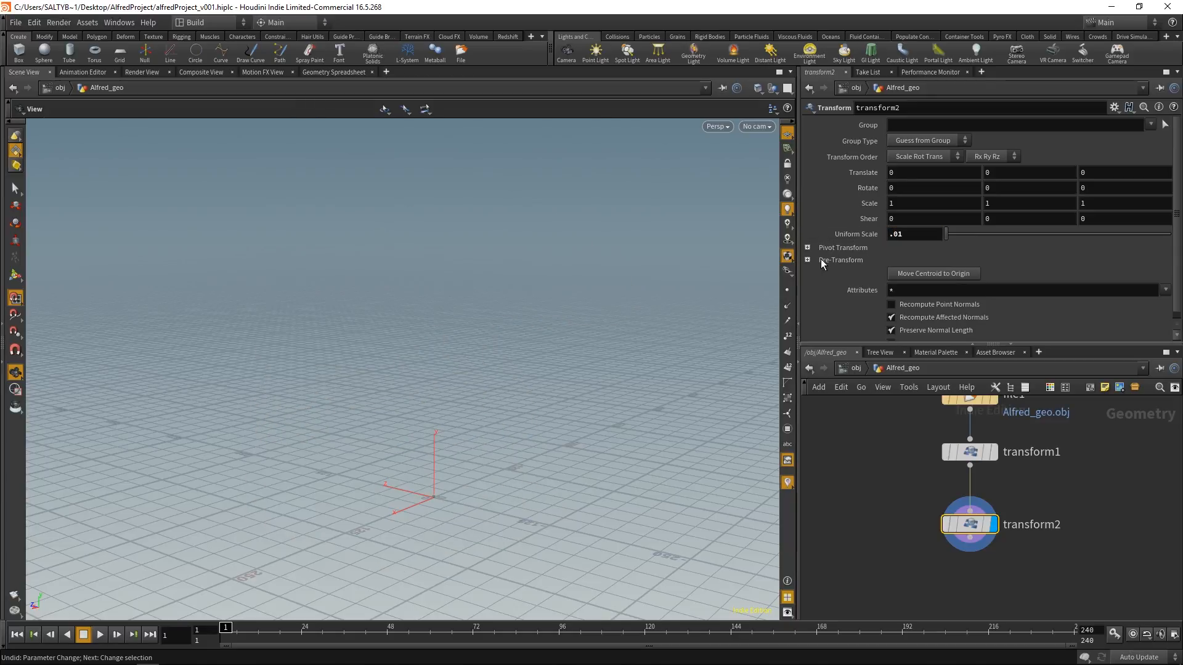
mouse_move(443, 382)
left_mouse_down()
mouse_move(417, 417)
mouse_move(457, 367)
left_mouse_up()
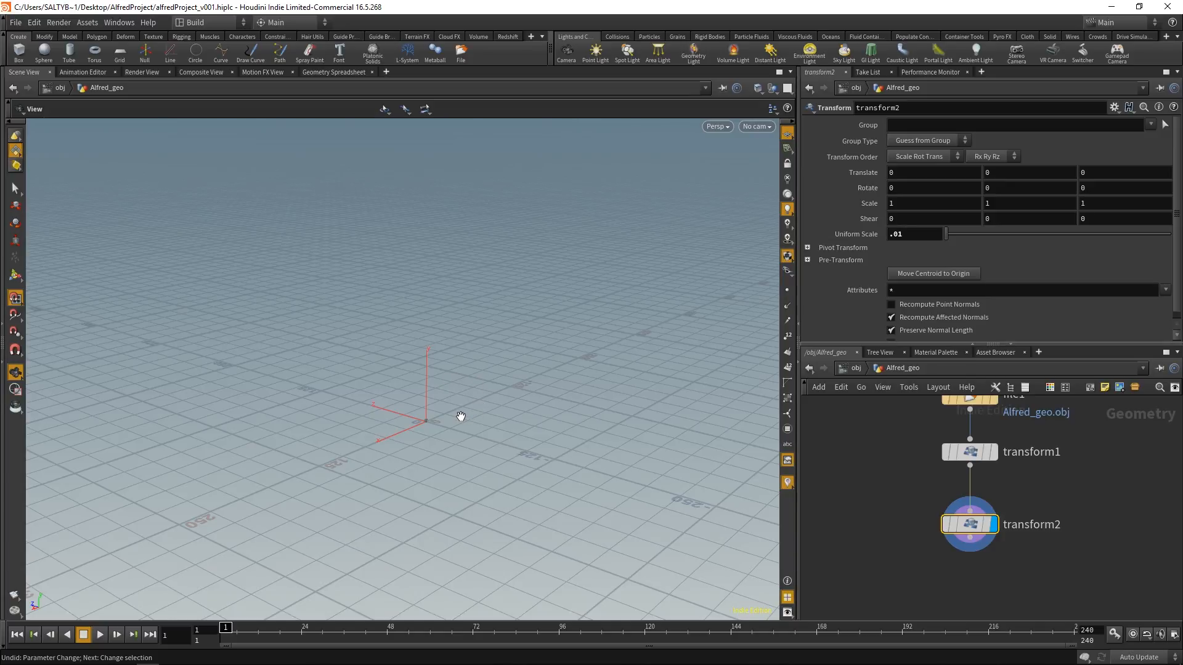
key("f")
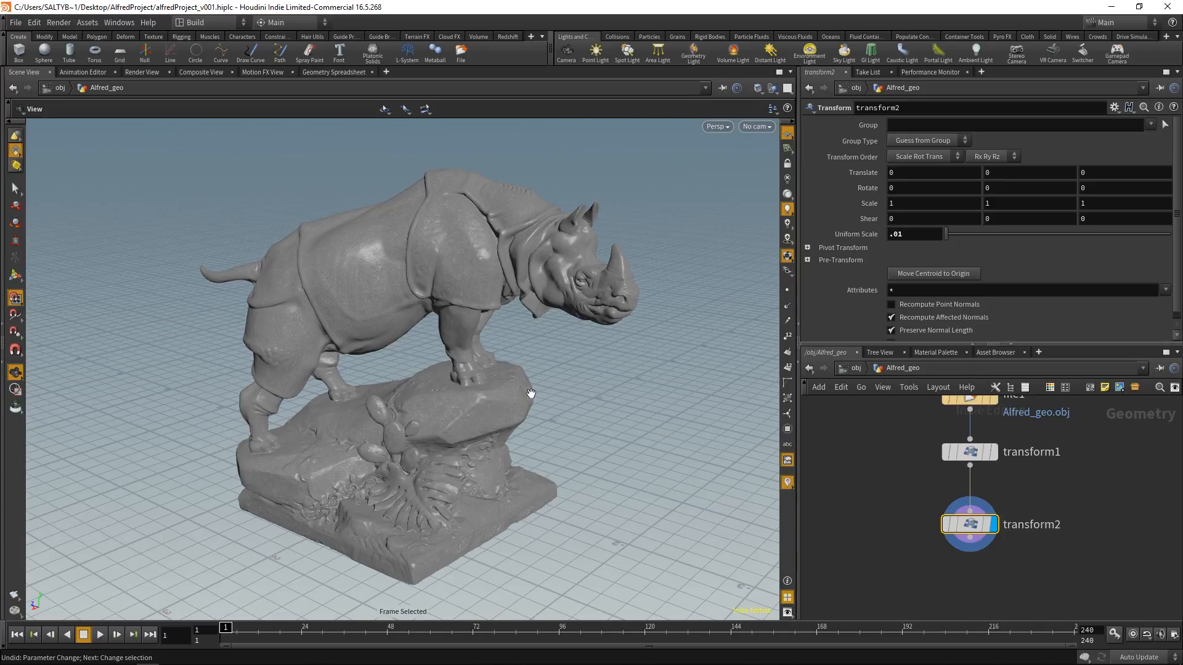
left_click_drag(531, 393, 465, 417)
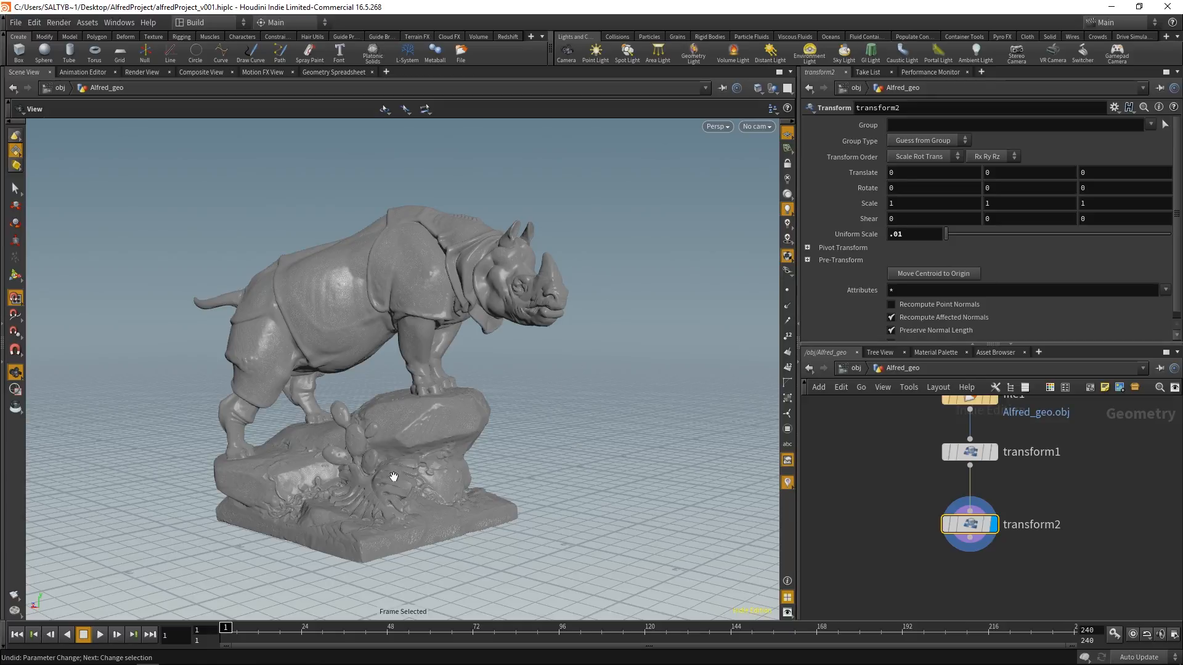
middle_click_drag(920, 523, 916, 498)
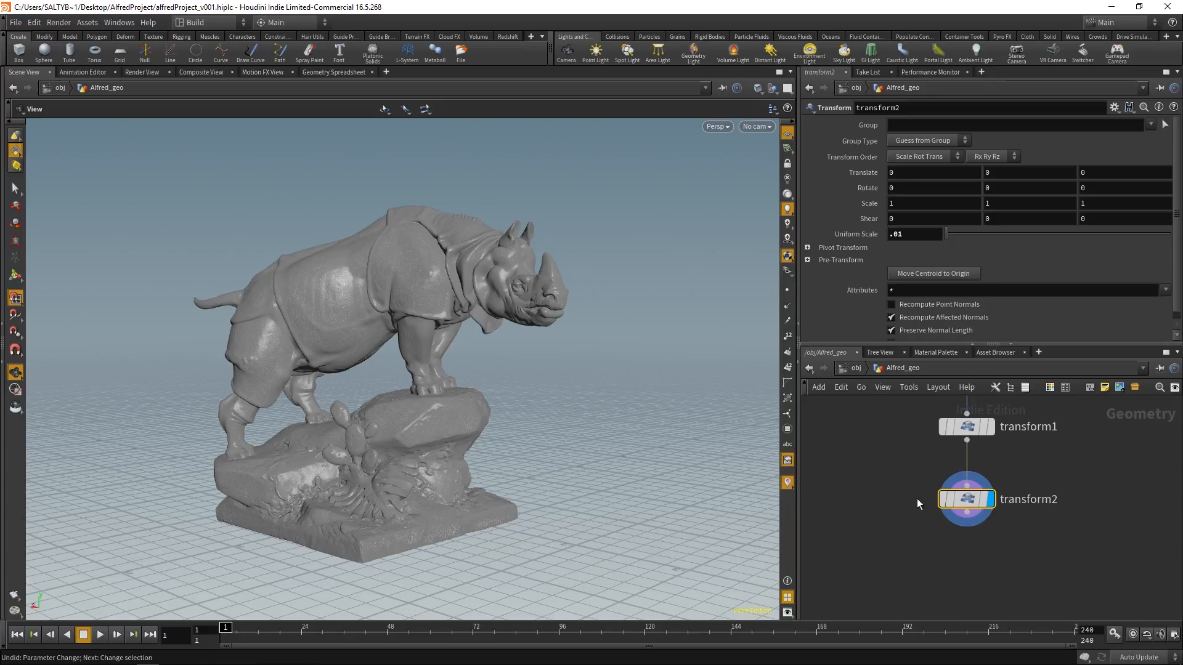
left_click_drag(966, 501, 966, 477)
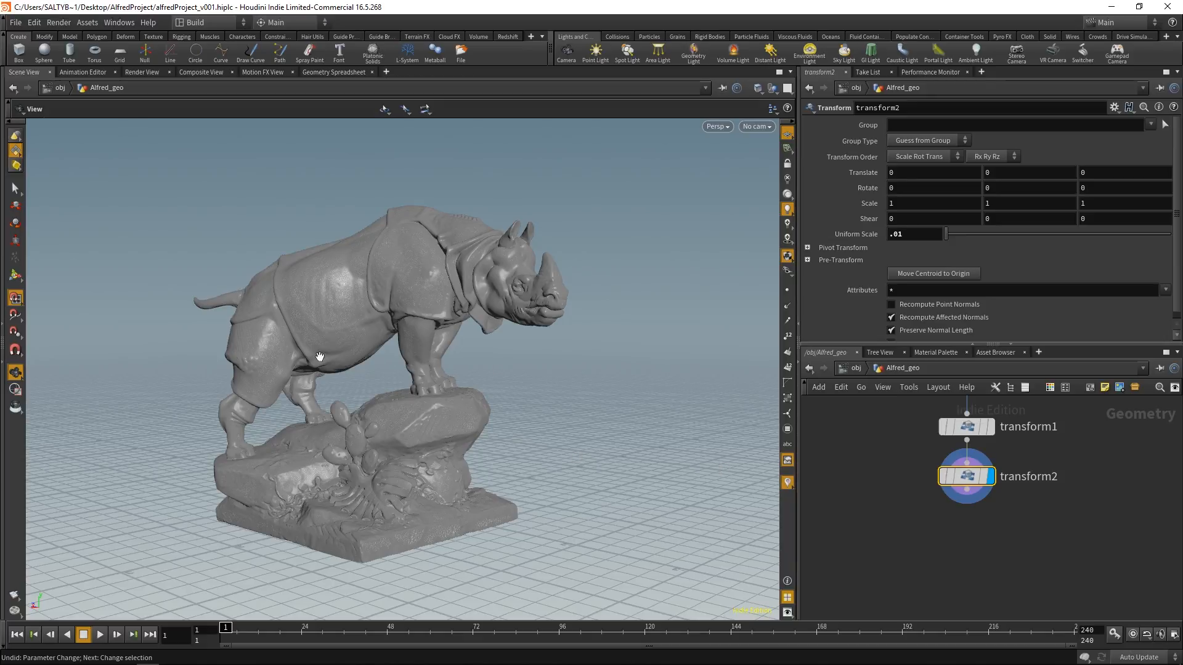
Step: Examine the density of the triangle mesh on the rhino's shoulder up close
middle_click_drag(398, 312, 432, 369)
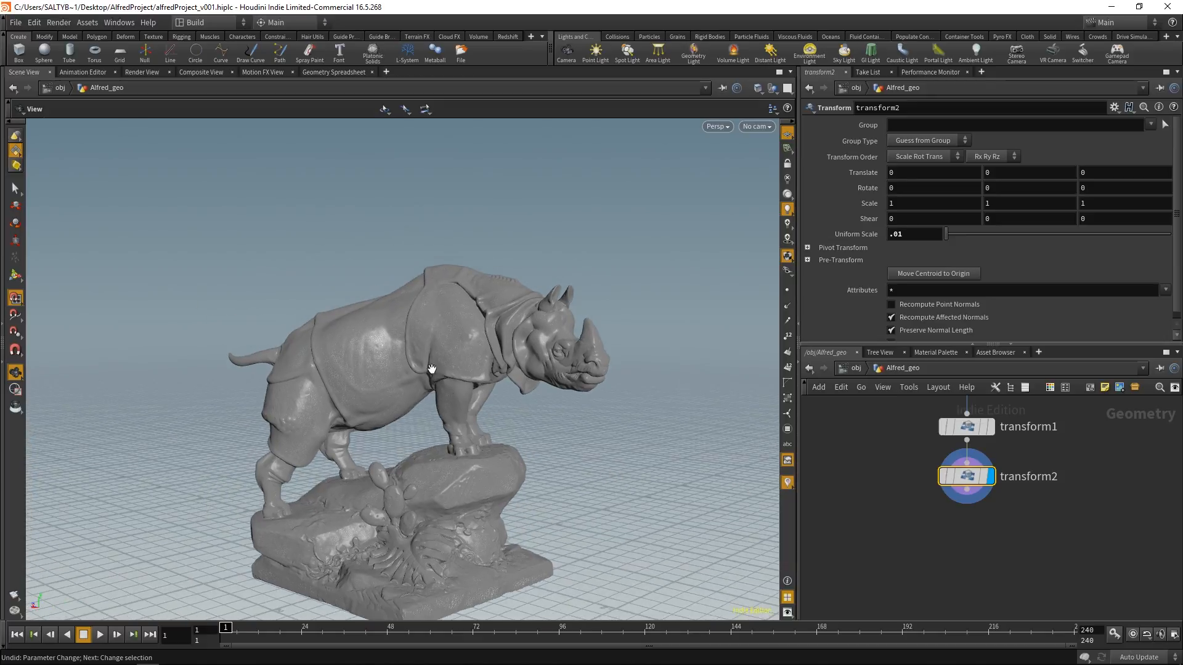
scroll(432, 368, "up", 12)
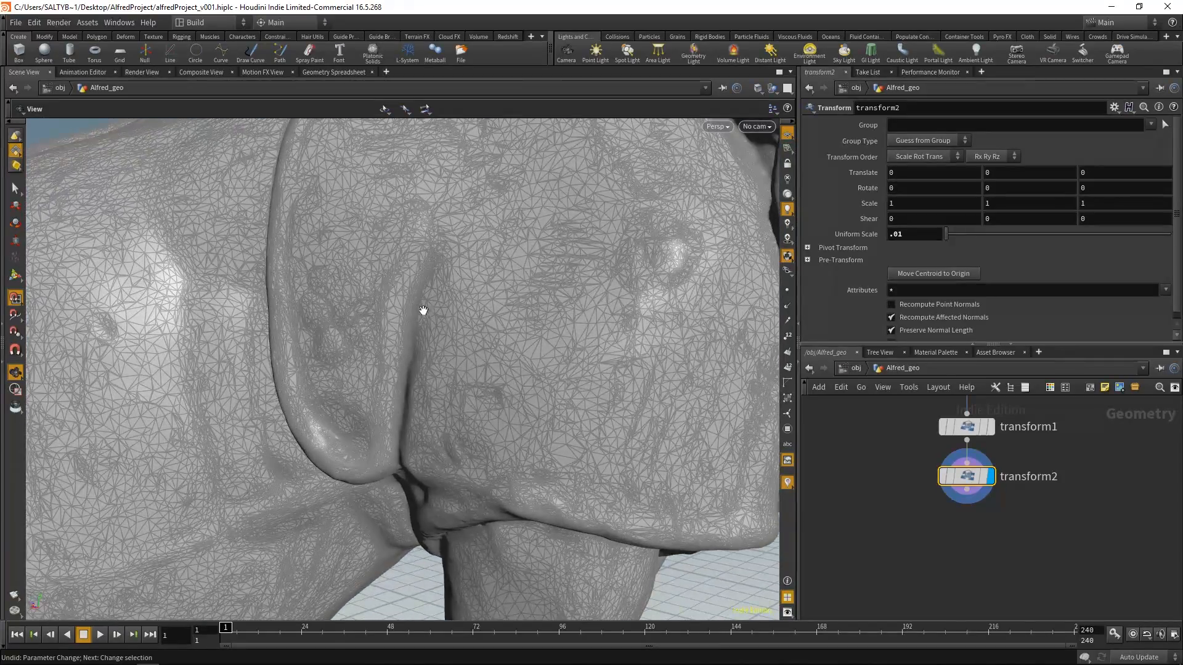
scroll(423, 310, "up", 10)
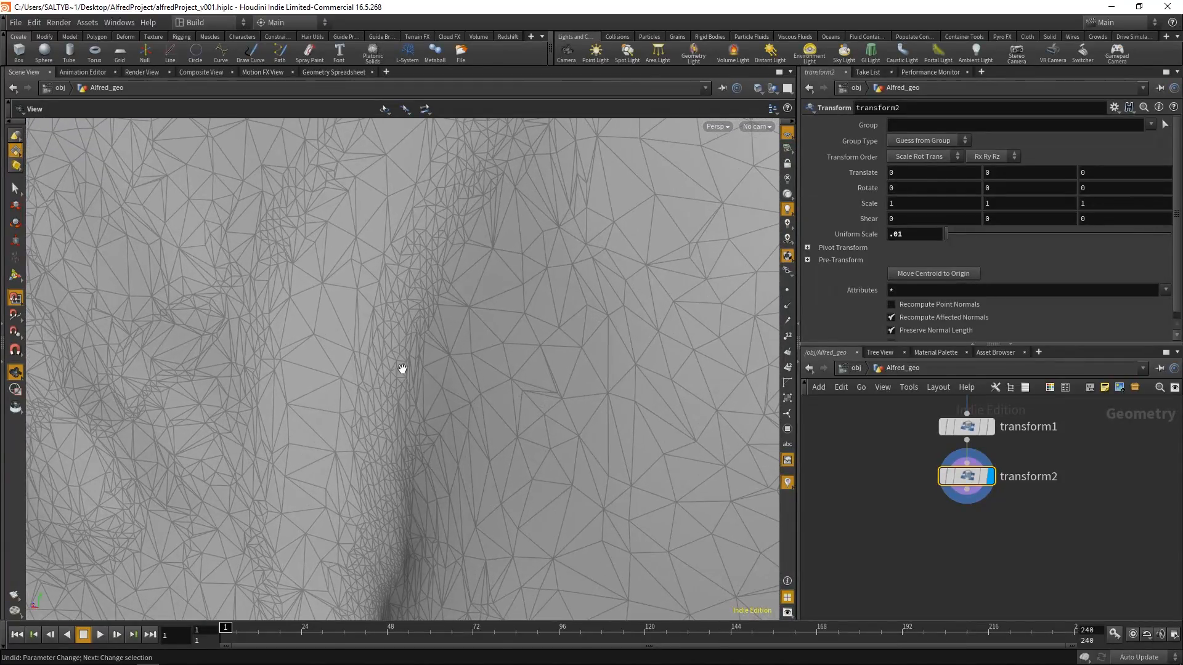
scroll(483, 389, "down", 15)
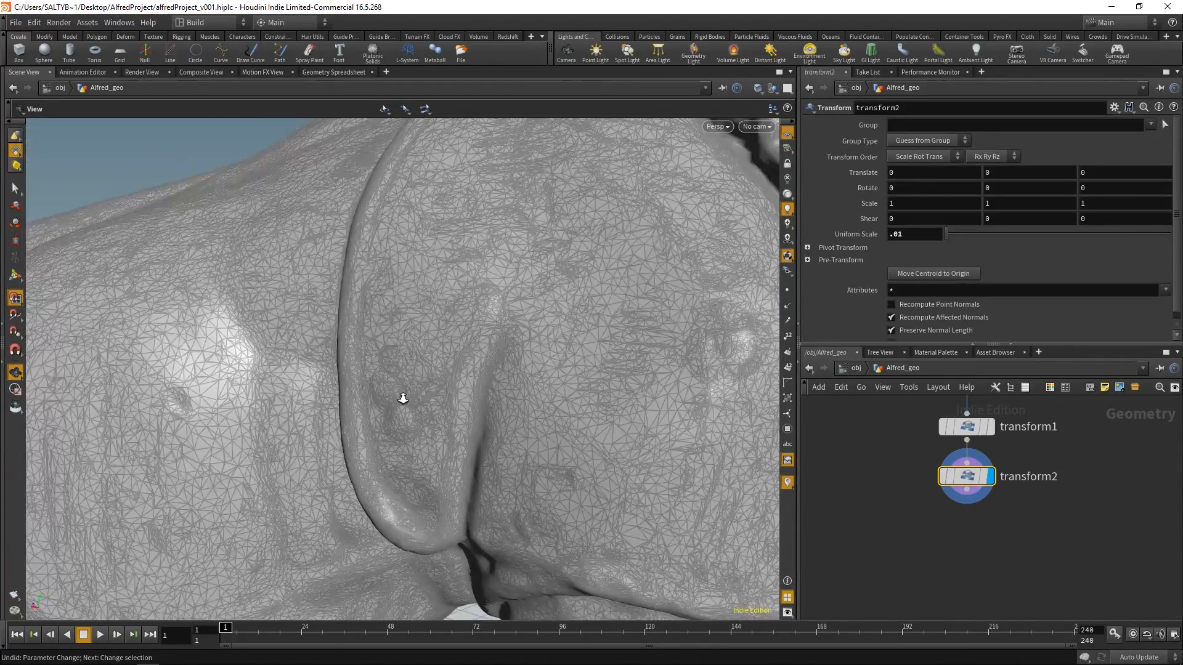
scroll(465, 362, "down", 8)
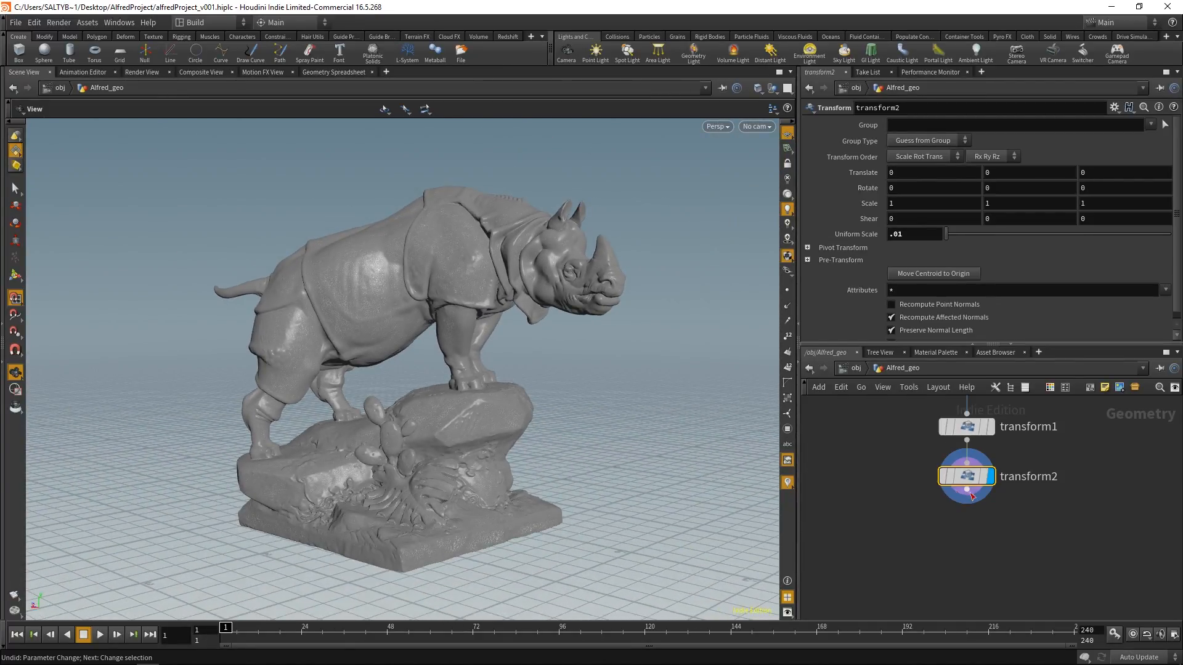
Step: Check the point, primitive and polygon counts in transform2's node info
left_click(926, 478)
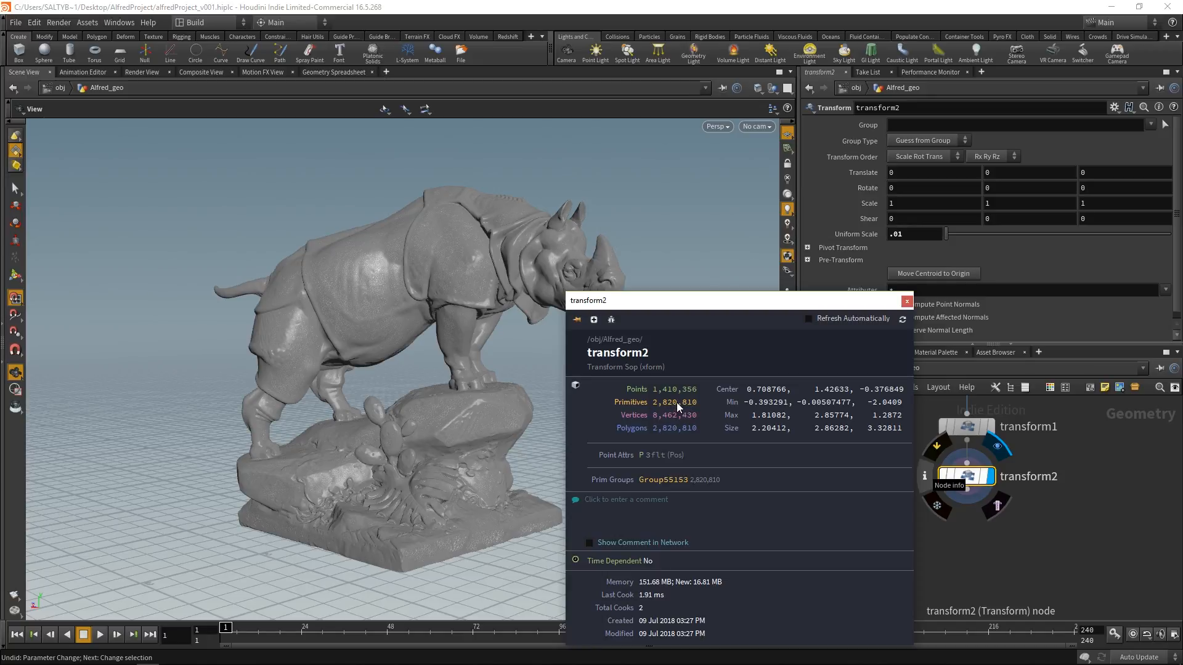
left_click(906, 302)
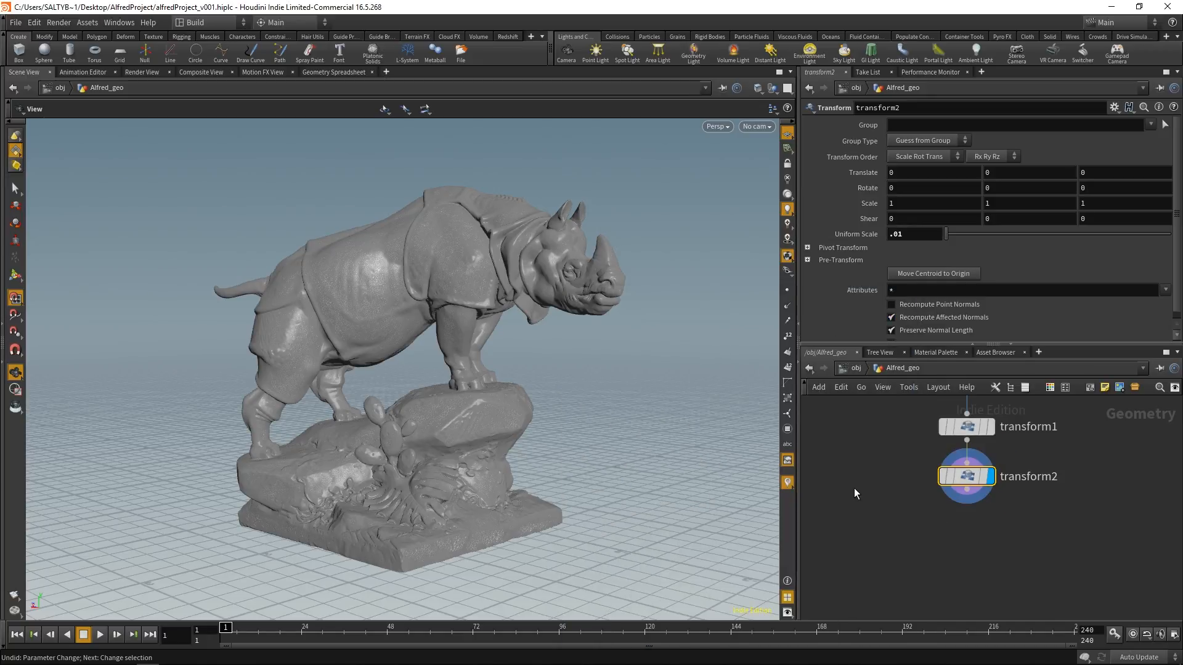
middle_click(969, 480)
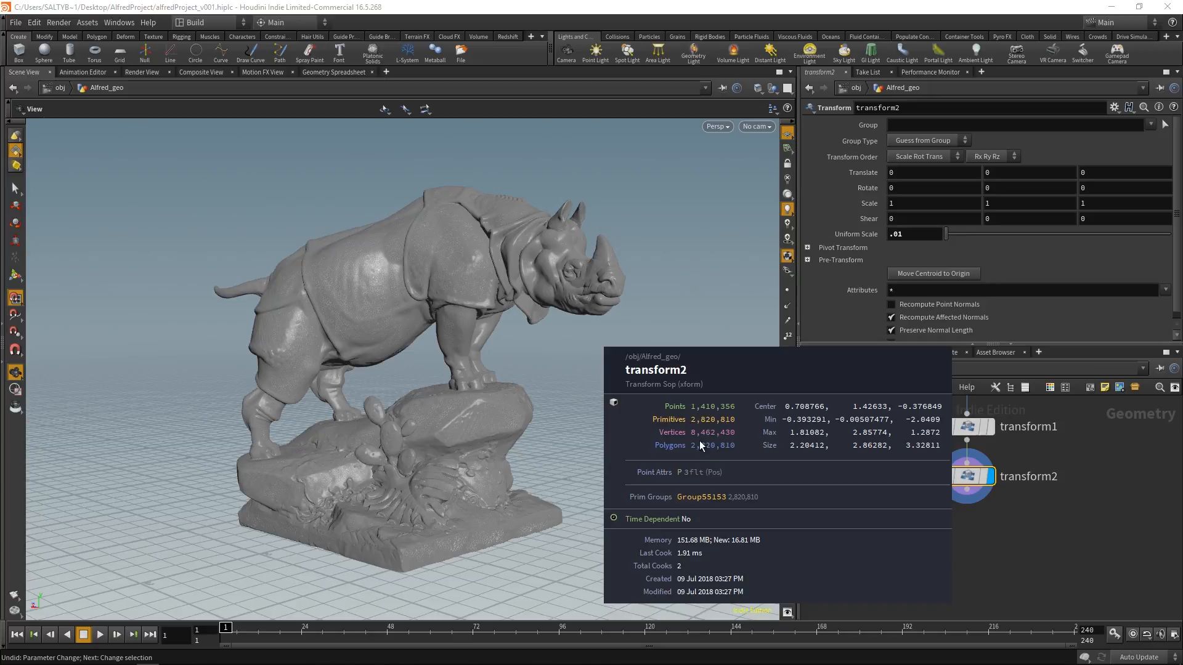
middle_click_drag(705, 428, 705, 430)
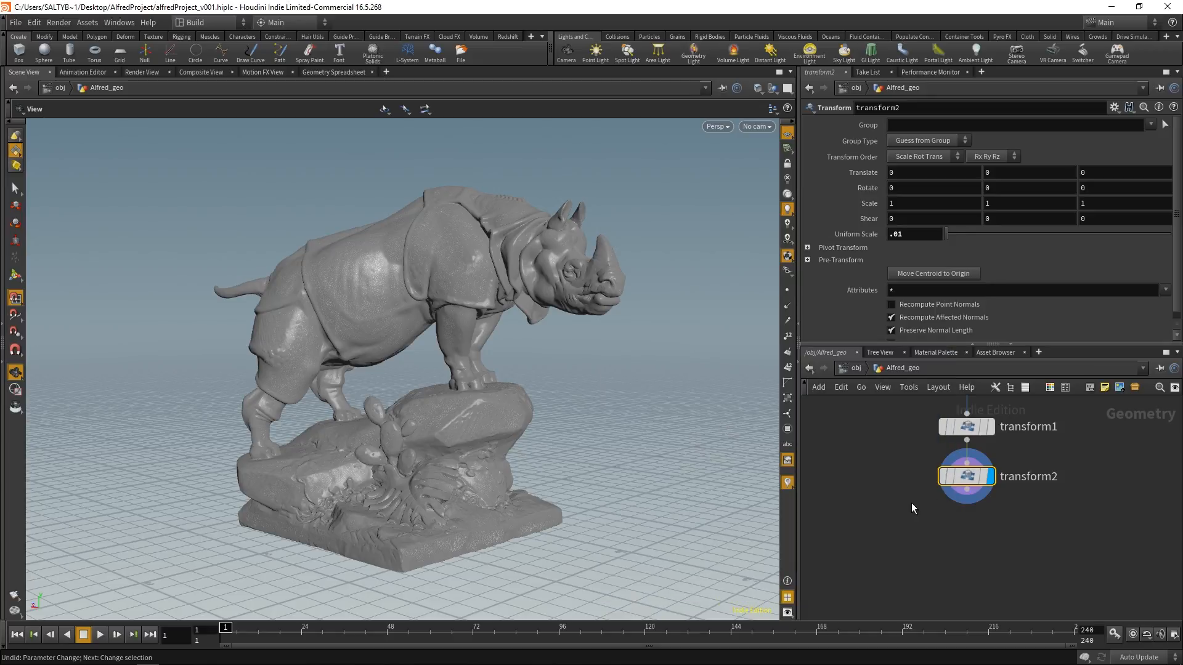